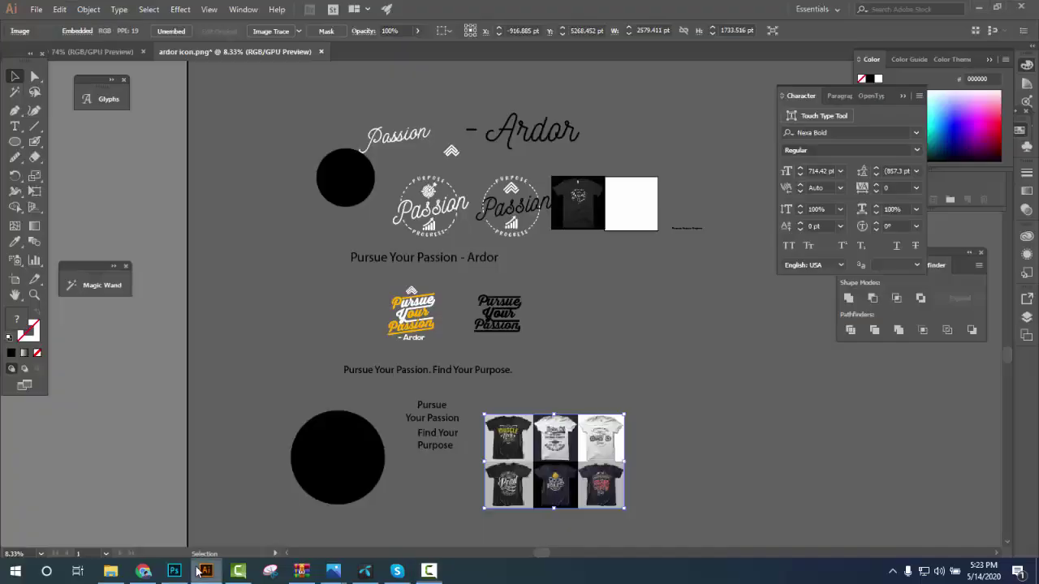
# Drag the Pursue Your Passion tagline block lower, beside the black circle
pyautogui.scroll(3, 430, 336)
pyautogui.scroll(-2, 430, 336)
pyautogui.scroll(-1, 430, 341)
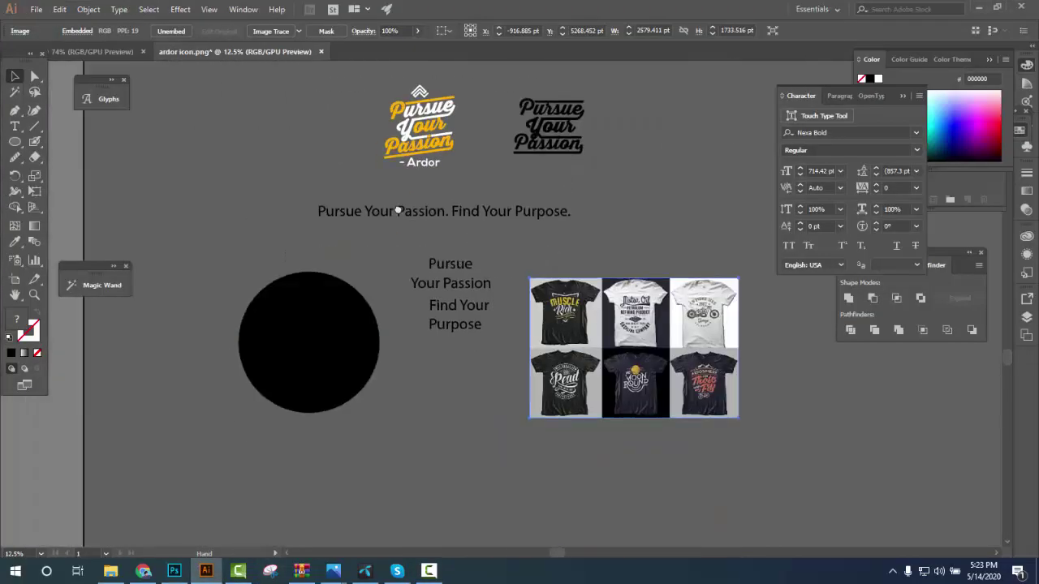
pyautogui.moveTo(308, 344); pyautogui.dragTo(497, 363)
pyautogui.scroll(1, 522, 305)
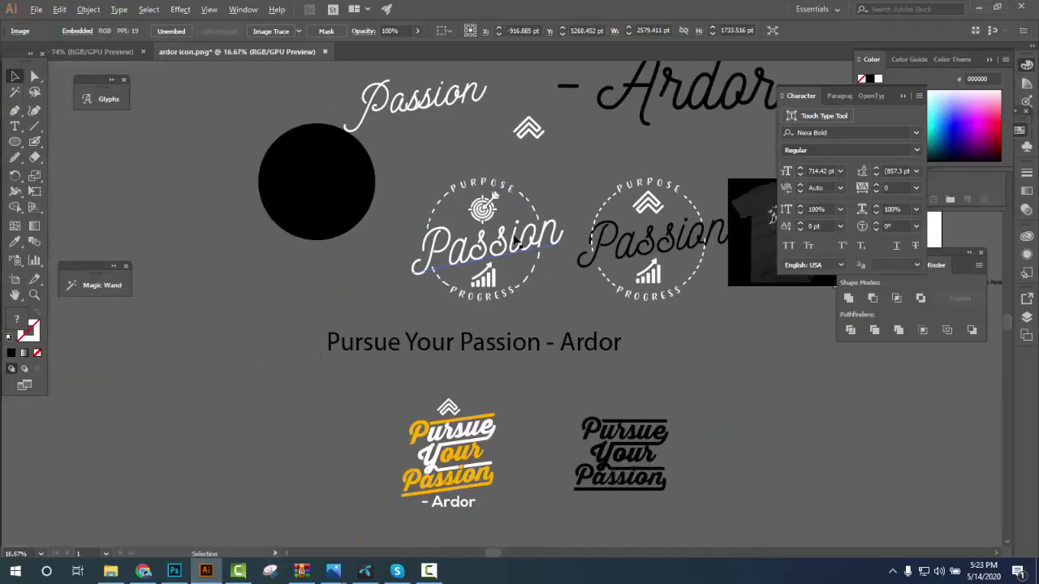
pyautogui.scroll(-2, 541, 293)
pyautogui.scroll(-2, 541, 292)
pyautogui.moveTo(496, 520); pyautogui.dragTo(503, 199)
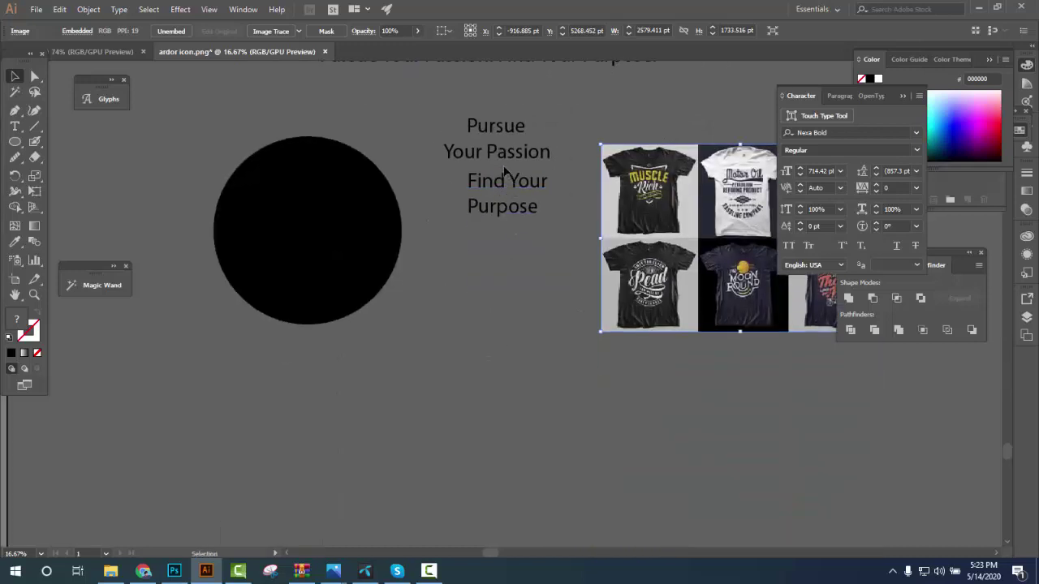
pyautogui.click(519, 208)
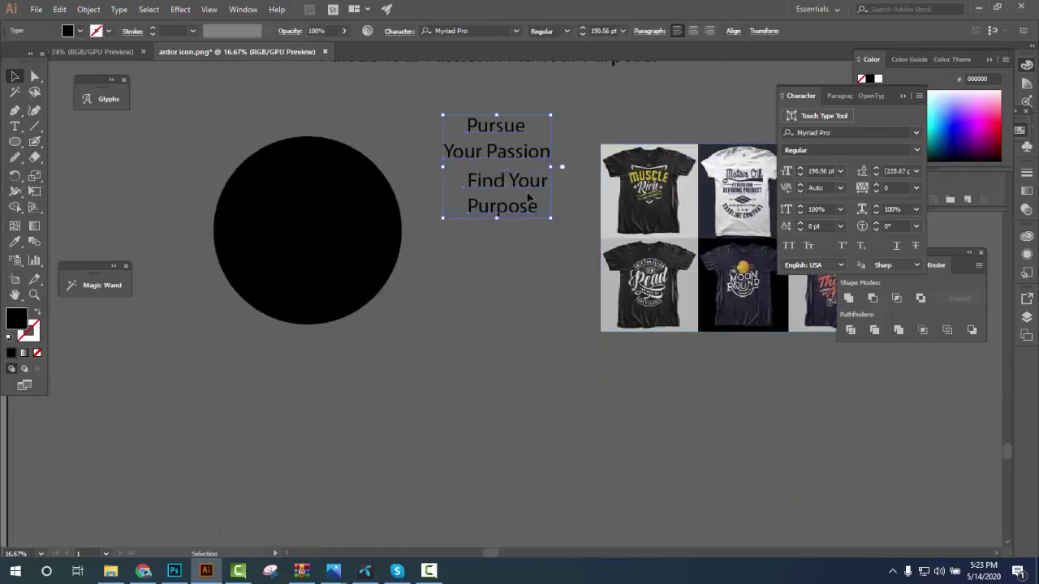
pyautogui.moveTo(527, 197); pyautogui.dragTo(522, 360)
# Pan across the T-shirt reference images and back to the circle and tagline
pyautogui.scroll(2, 650, 236)
pyautogui.moveTo(641, 251); pyautogui.dragTo(564, 380)
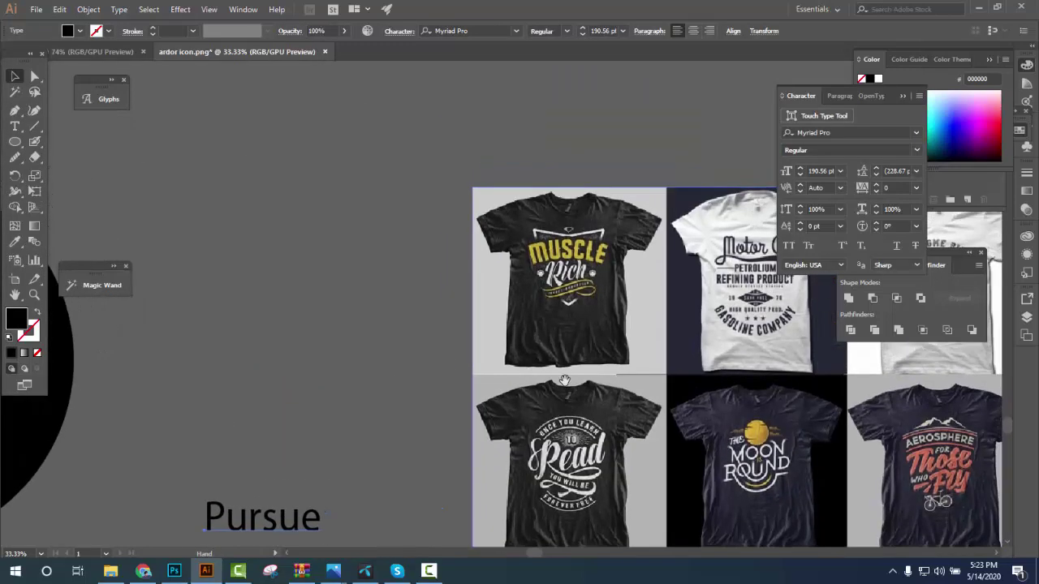
pyautogui.moveTo(625, 361); pyautogui.dragTo(523, 299)
pyautogui.moveTo(636, 347); pyautogui.dragTo(542, 329)
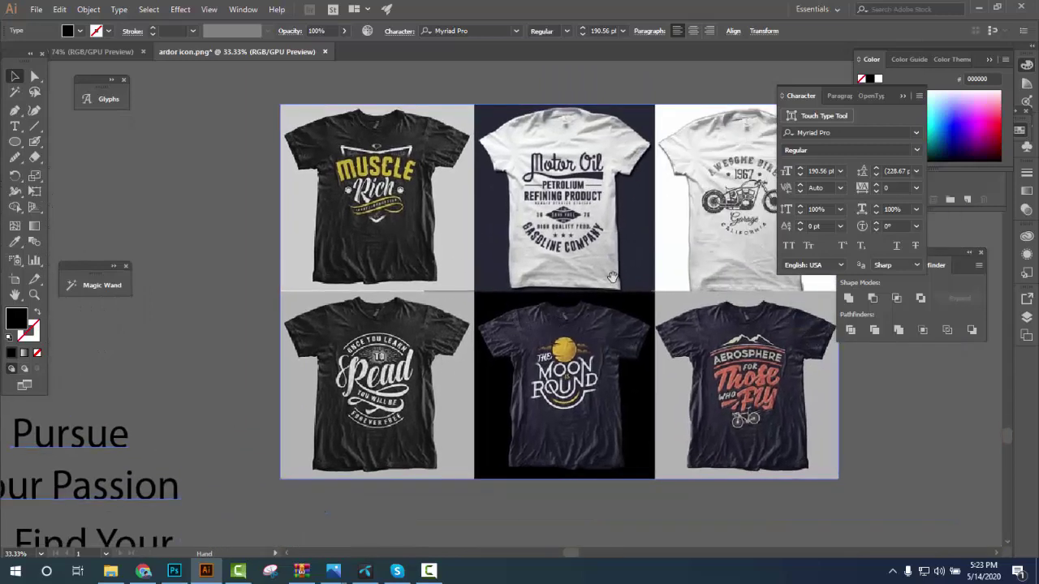
pyautogui.moveTo(613, 276); pyautogui.dragTo(560, 293)
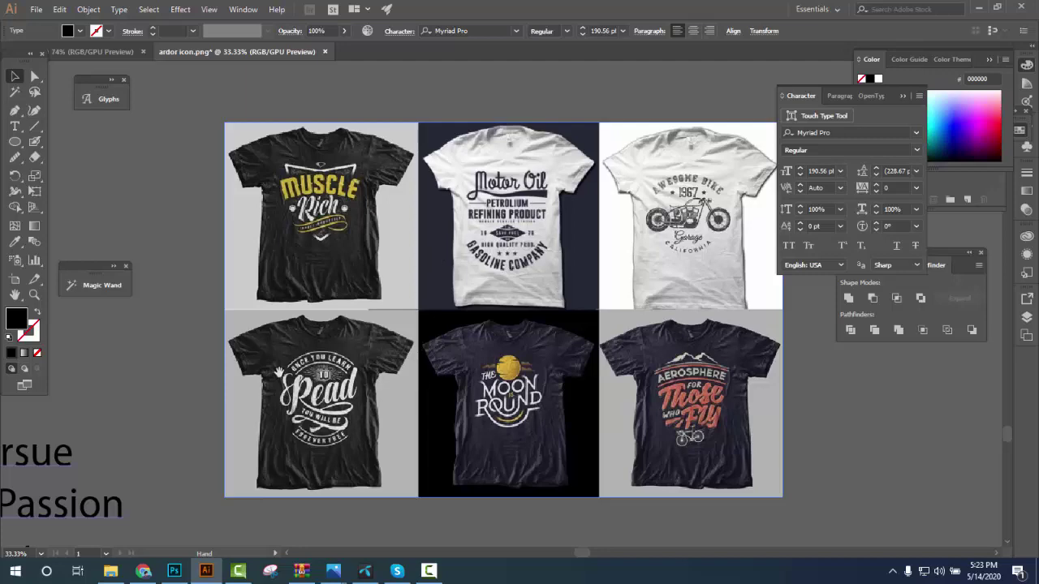
pyautogui.moveTo(210, 382); pyautogui.dragTo(457, 317)
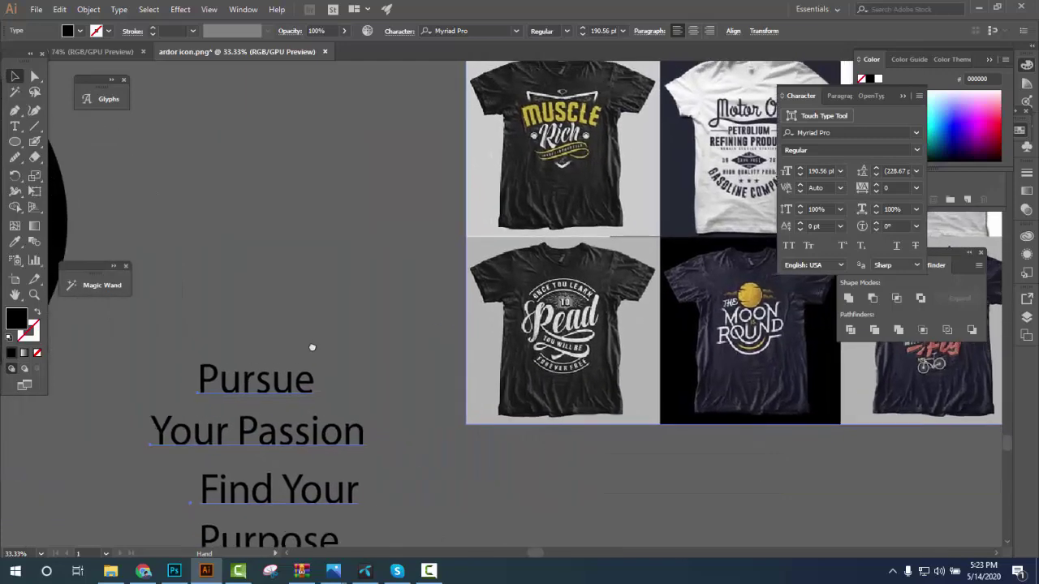
pyautogui.moveTo(536, 174)
pyautogui.mouseDown()
pyautogui.moveTo(381, 258)
pyautogui.moveTo(778, 163)
pyautogui.mouseUp()
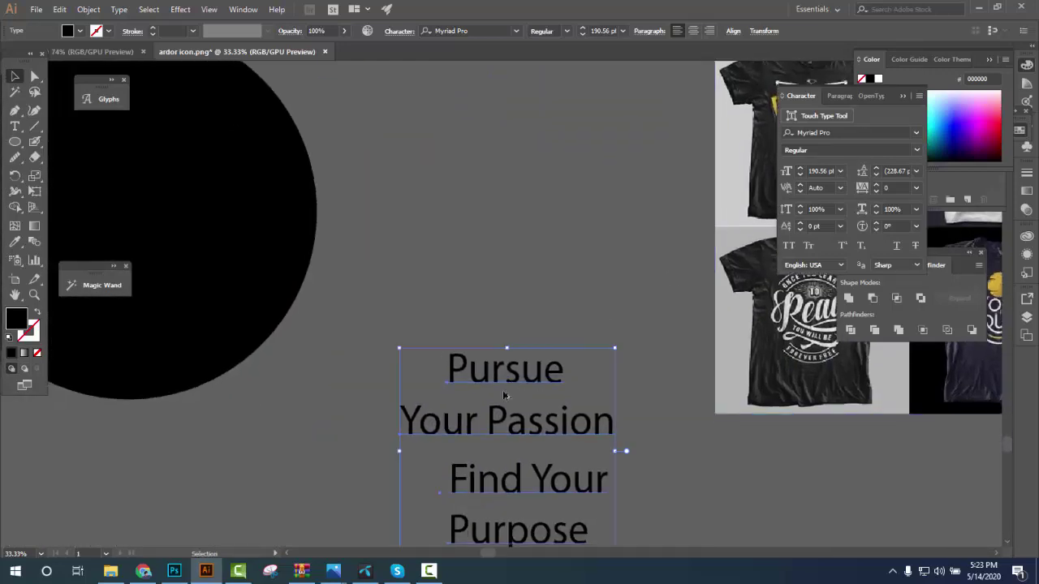
pyautogui.scroll(-2, 475, 388)
pyautogui.moveTo(406, 478); pyautogui.dragTo(467, 407)
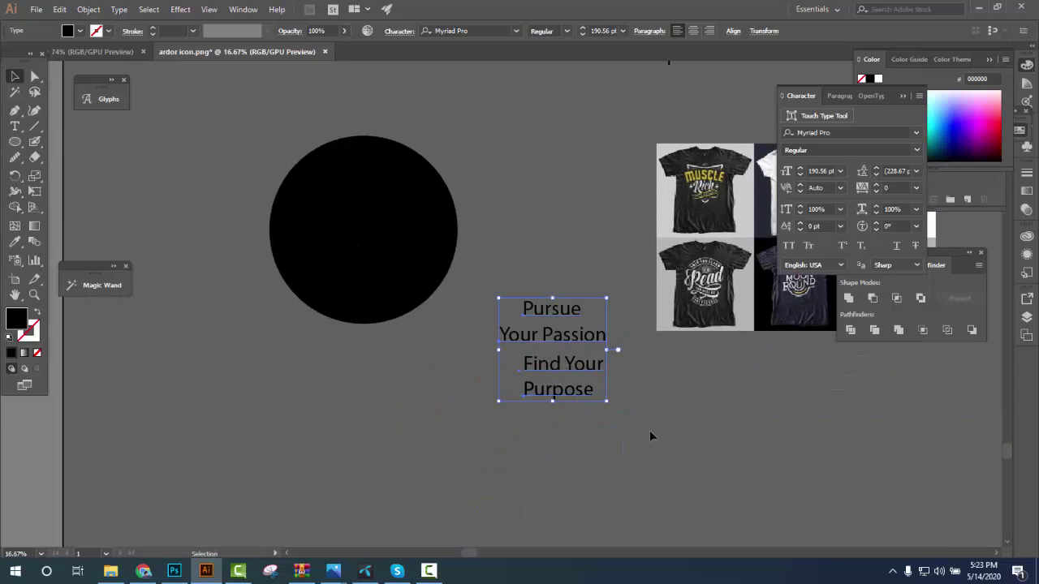
# Paste 'Pursue' as type running along the black circle's path
pyautogui.click(684, 448)
pyautogui.click(389, 259)
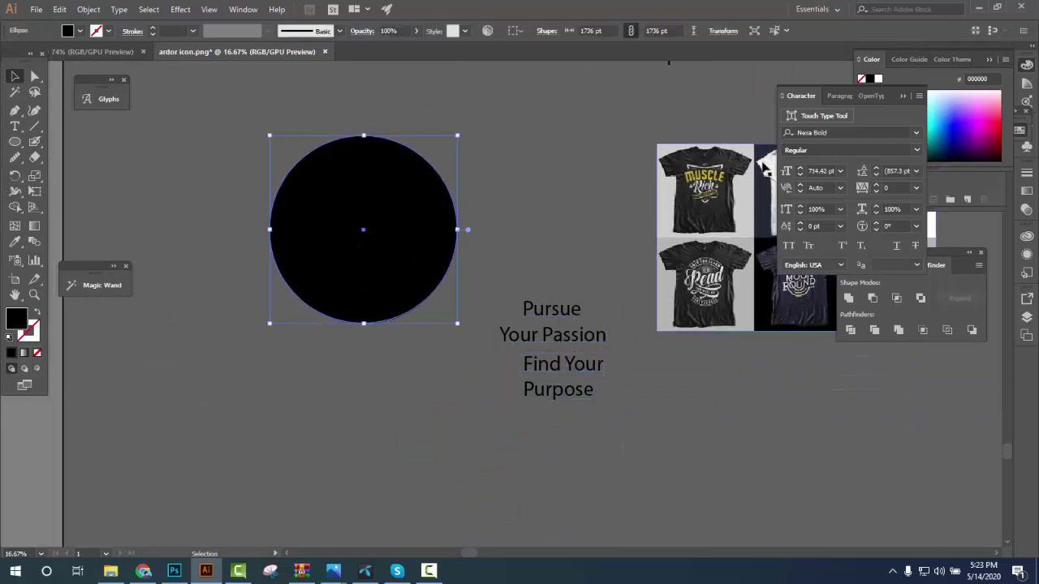
pyautogui.click(539, 313)
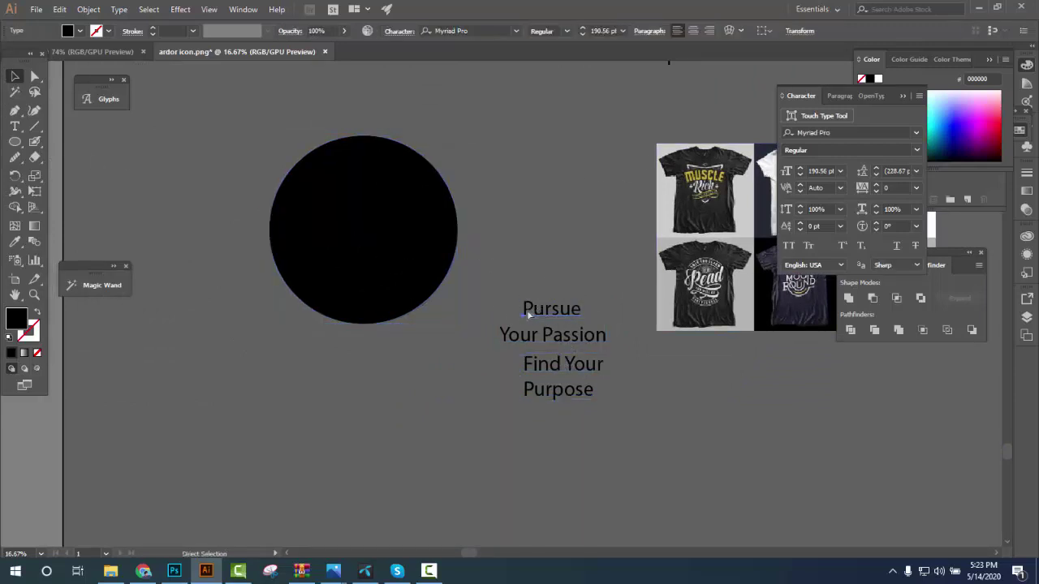
pyautogui.click(552, 310)
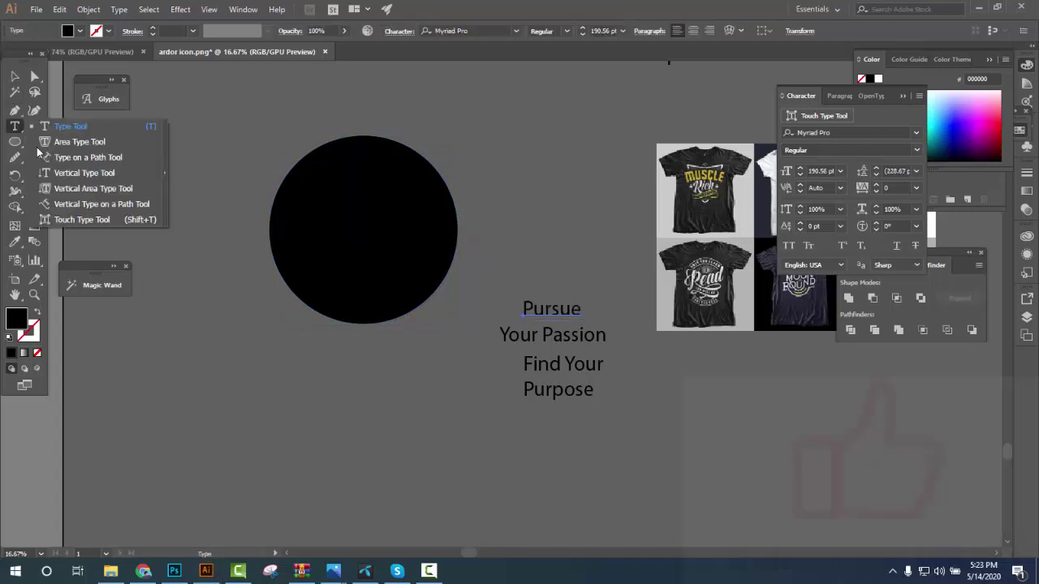
pyautogui.moveTo(17, 130); pyautogui.dragTo(89, 154)
pyautogui.keyDown('ctrl'); pyautogui.click(385, 308); pyautogui.keyUp('ctrl')
pyautogui.click(364, 321)
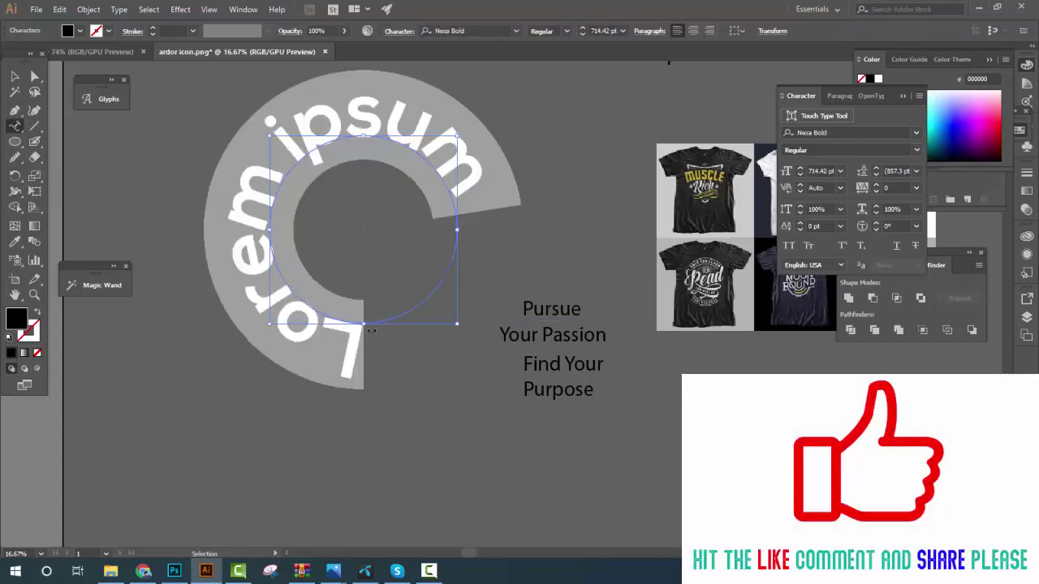
pyautogui.write('Pursue')
pyautogui.press('Escape')
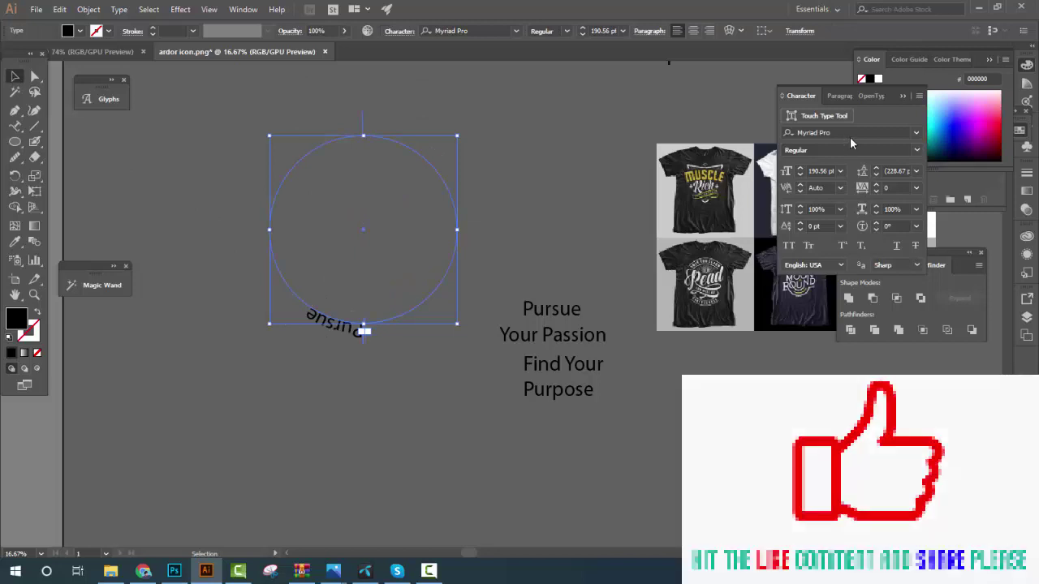
# Set the curved Pursue text's font to Jersey M54
pyautogui.click(852, 133)
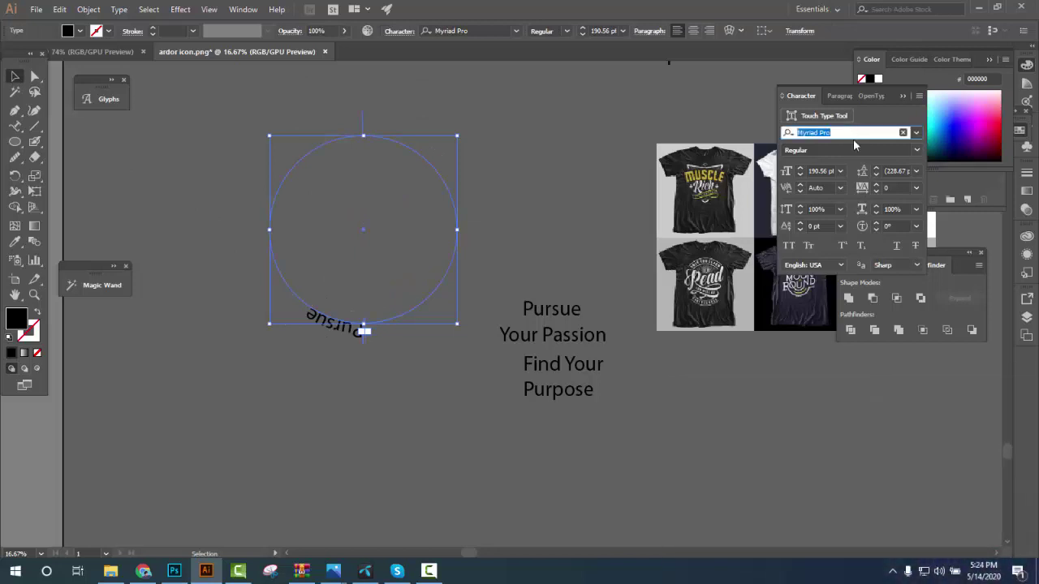
pyautogui.write('4')
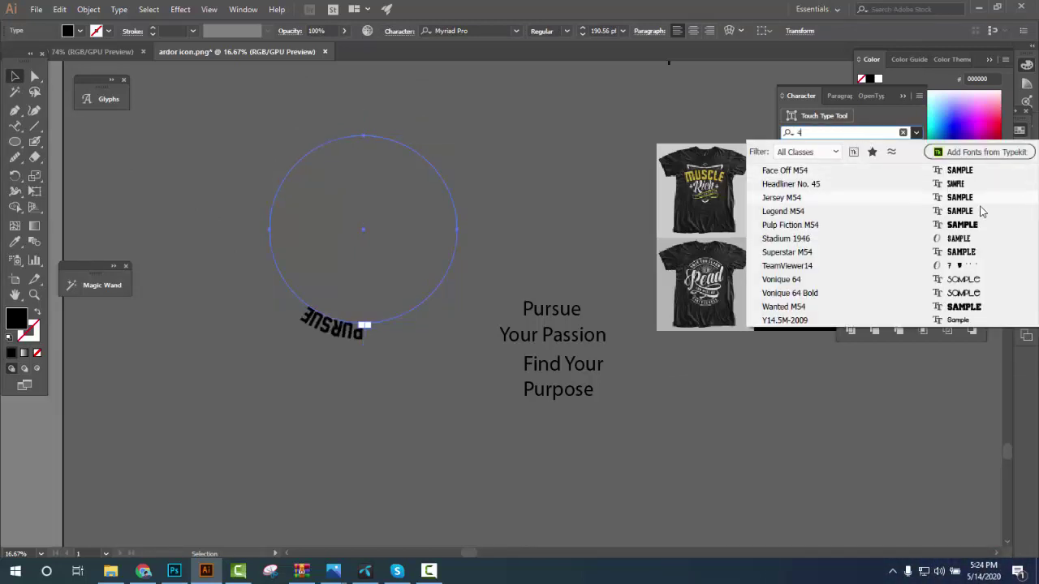
pyautogui.click(976, 201)
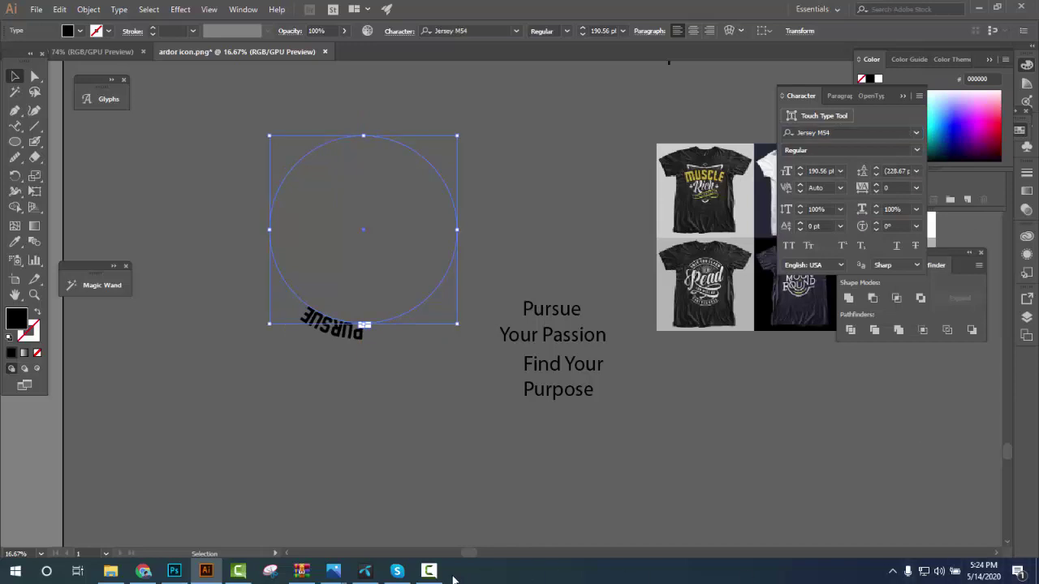
pyautogui.click(428, 571)
pyautogui.click(1010, 474)
# Centre PURSUE across the circle's top and try enlarging the circle type, undoing the move
pyautogui.click(694, 31)
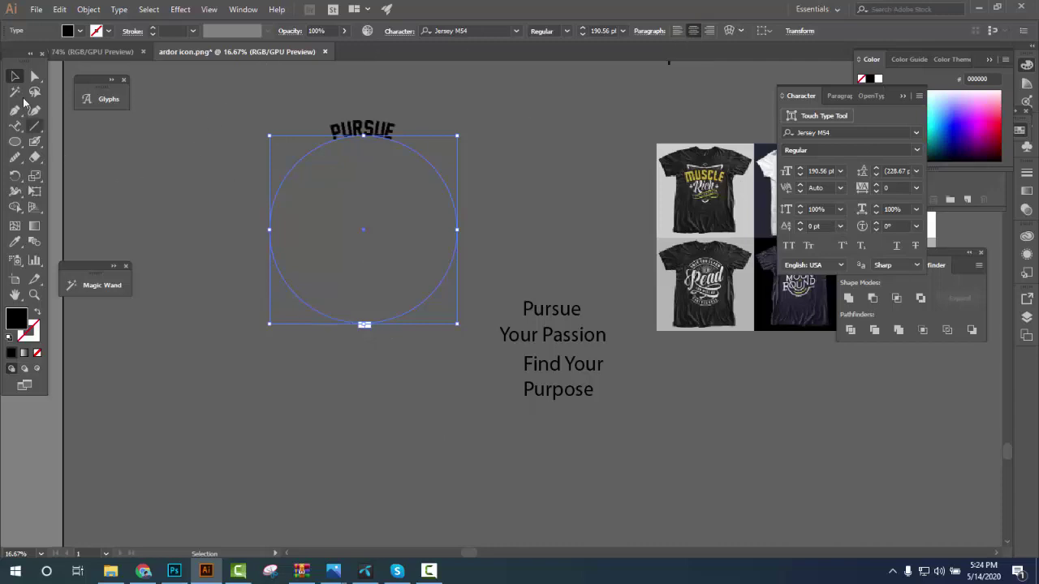
pyautogui.click(15, 78)
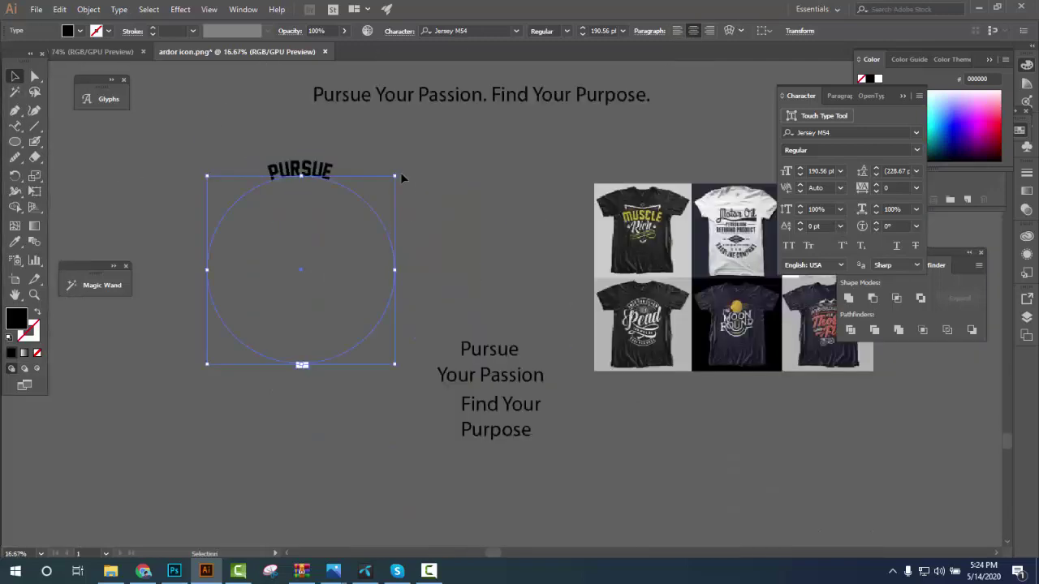
pyautogui.moveTo(329, 260); pyautogui.dragTo(414, 280)
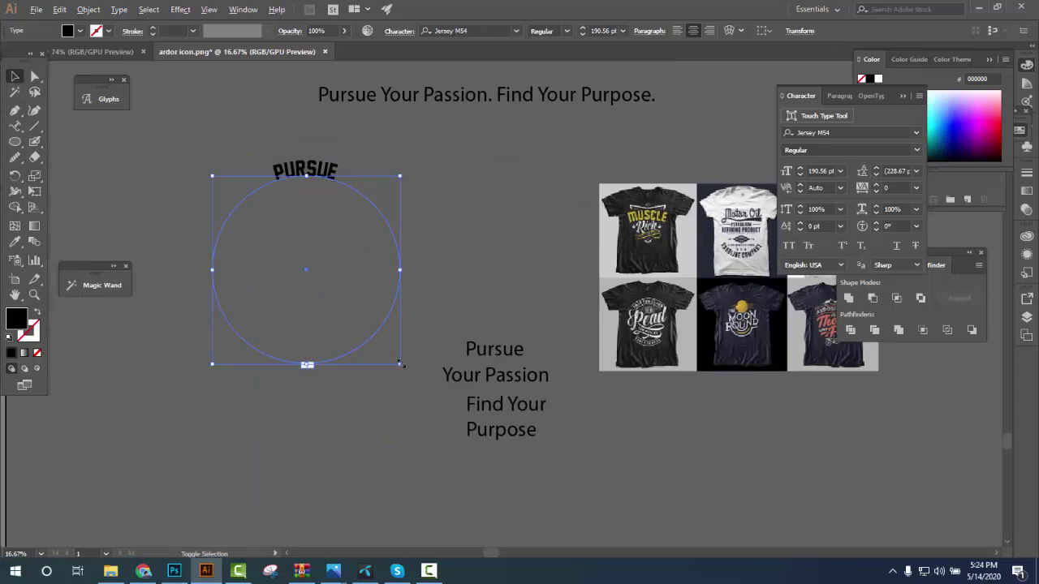
pyautogui.moveTo(401, 365); pyautogui.dragTo(449, 413)
pyautogui.hotkey('ctrl', 'z')
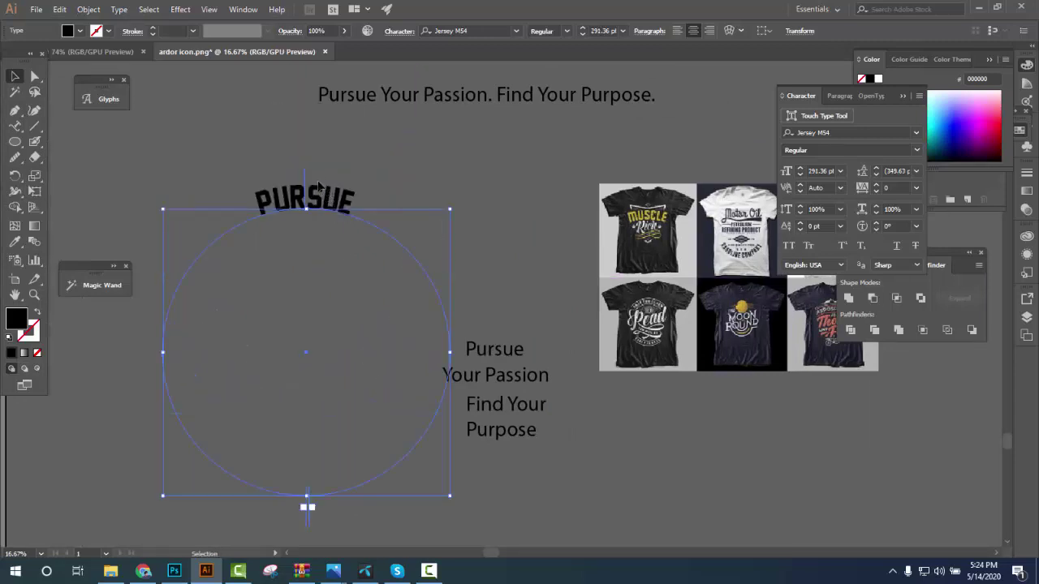
pyautogui.scroll(1, 297, 210)
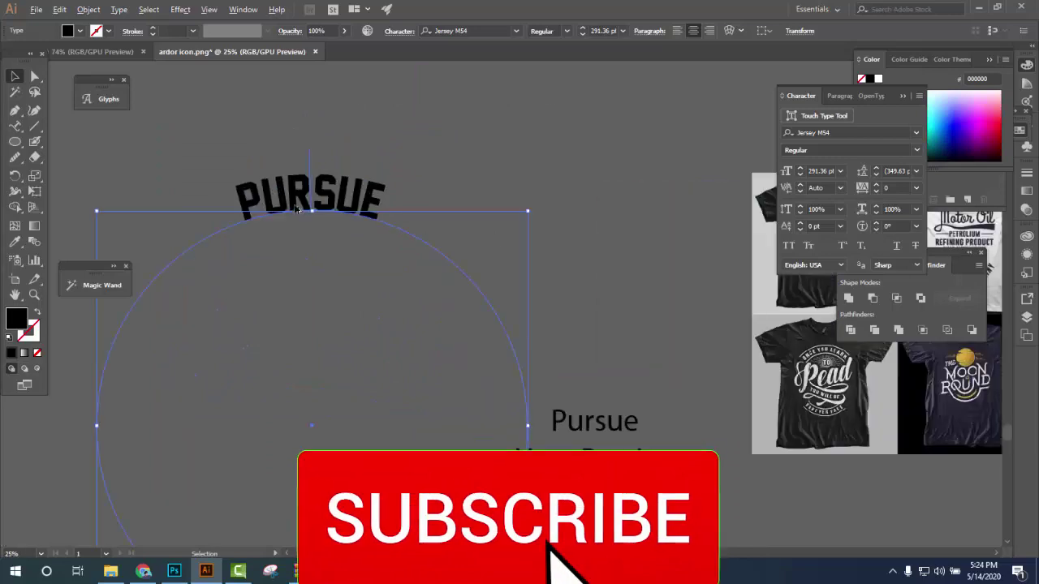
pyautogui.scroll(1, 297, 209)
pyautogui.scroll(-1, 298, 210)
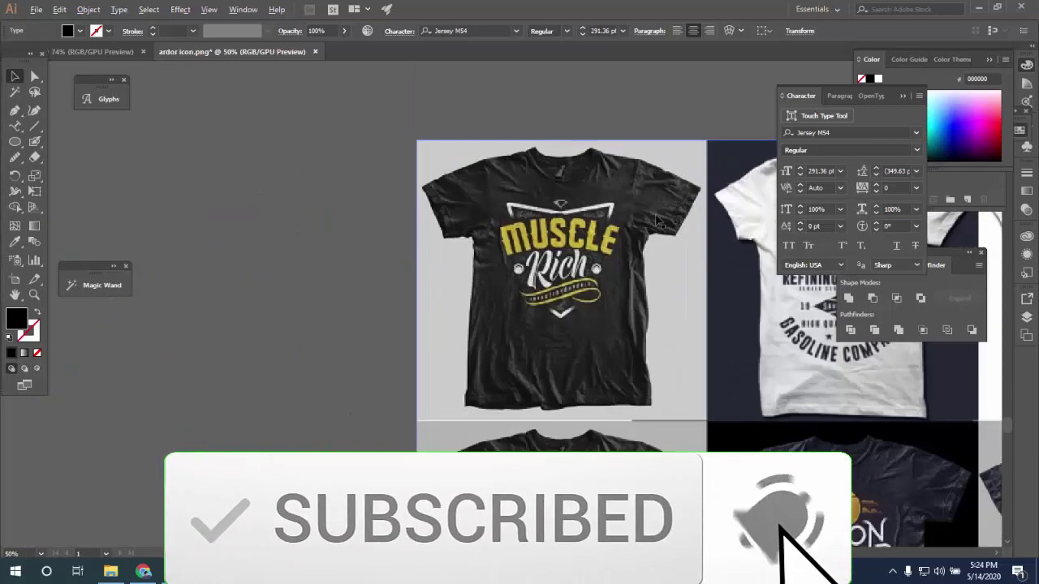
pyautogui.moveTo(307, 261); pyautogui.dragTo(403, 274)
pyautogui.scroll(1, 388, 236)
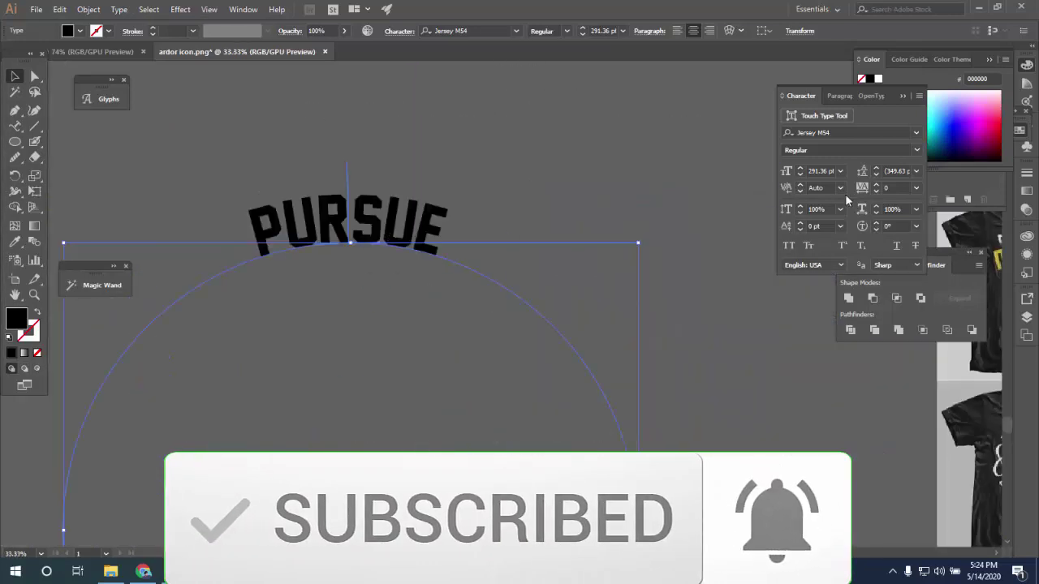
# Change the curved PURSUE font to Legend M54
pyautogui.click(919, 133)
pyautogui.click(853, 132)
pyautogui.write('4')
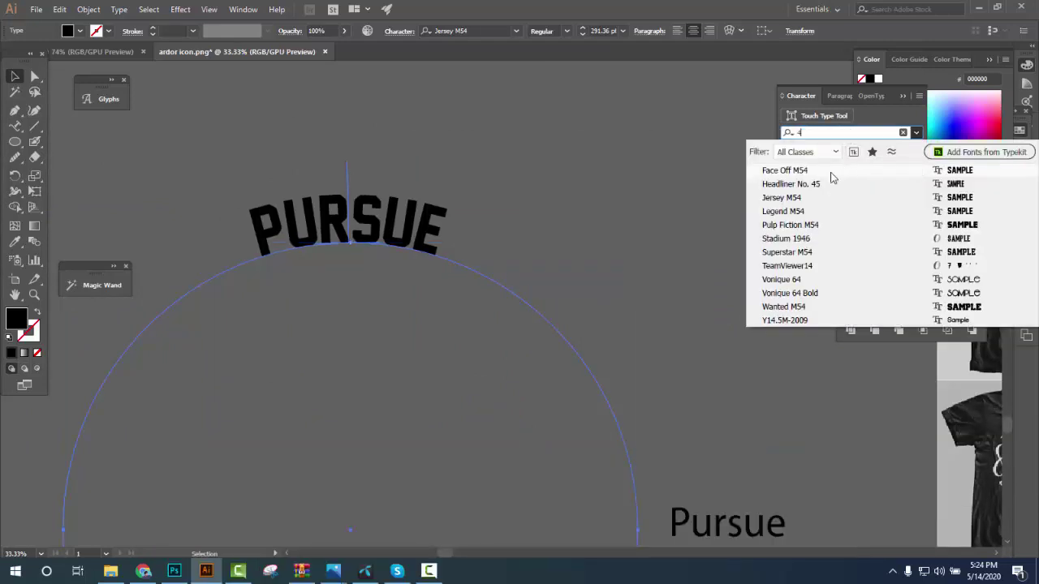
pyautogui.click(802, 211)
pyautogui.hotkey('ctrl', '-')
pyautogui.hotkey('ctrl', '-')
pyautogui.hotkey('ctrl', '-')
# Set the curved PURSUE text's letter spacing to 100
pyautogui.moveTo(391, 313); pyautogui.dragTo(572, 290)
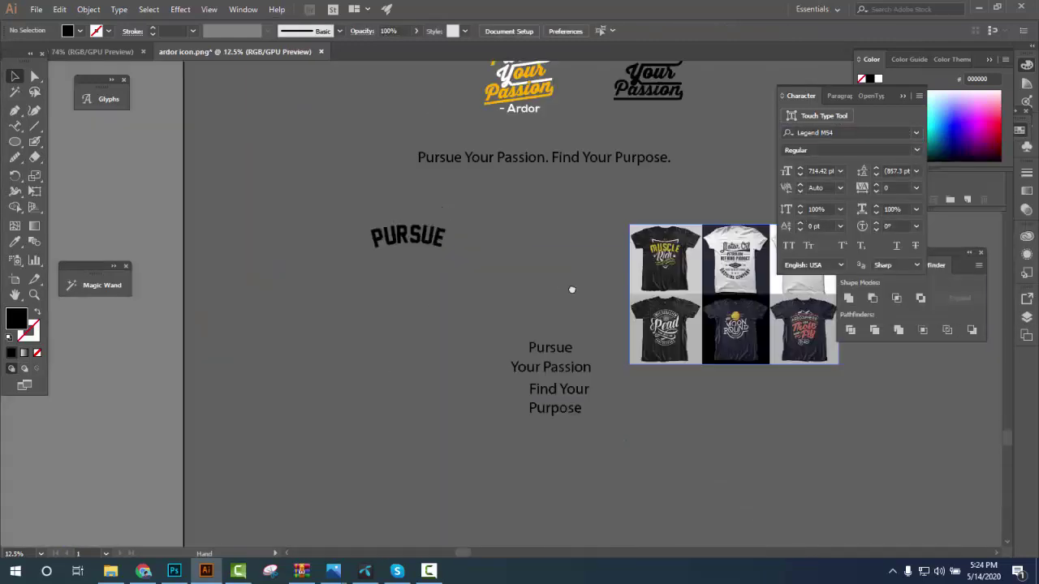
pyautogui.click(412, 242)
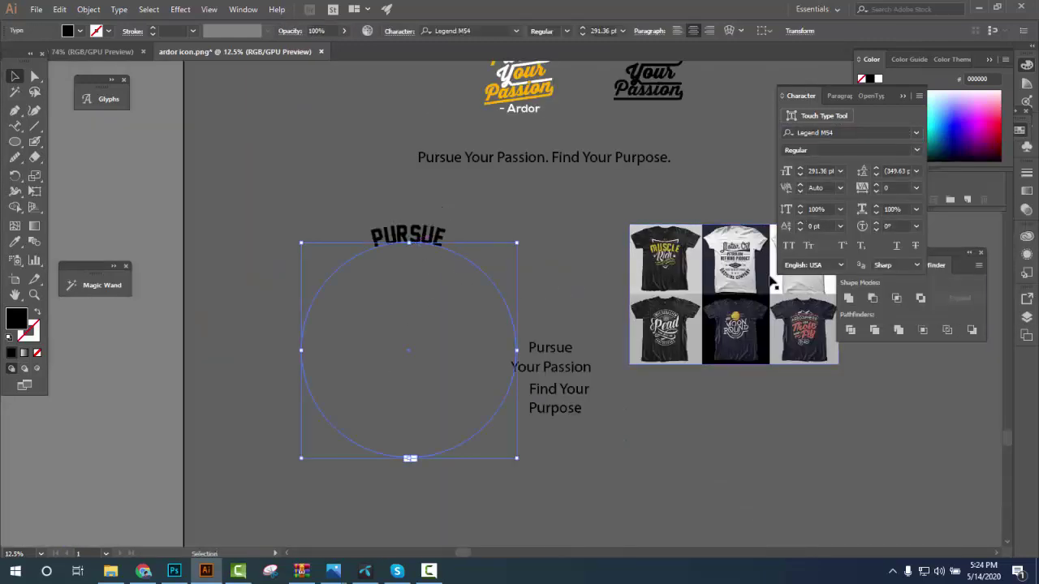
pyautogui.doubleClick(896, 187)
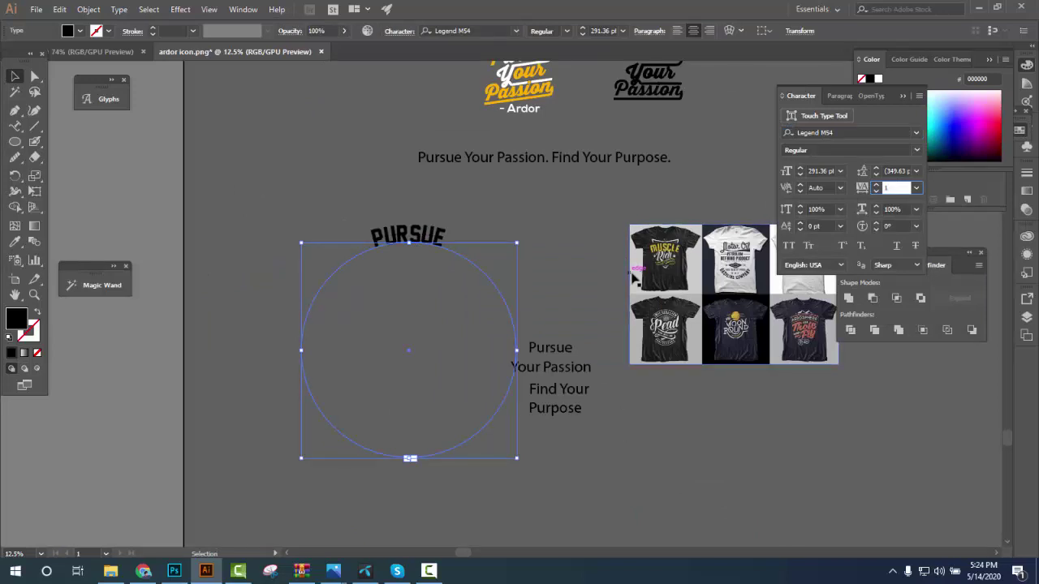
pyautogui.write('0')
pyautogui.press('Return')
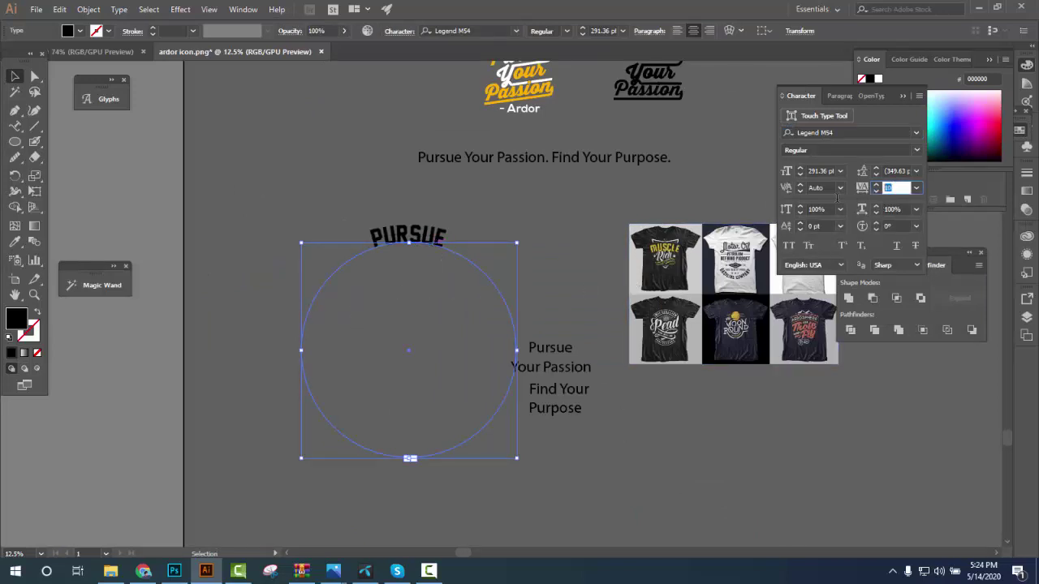
pyautogui.write('0')
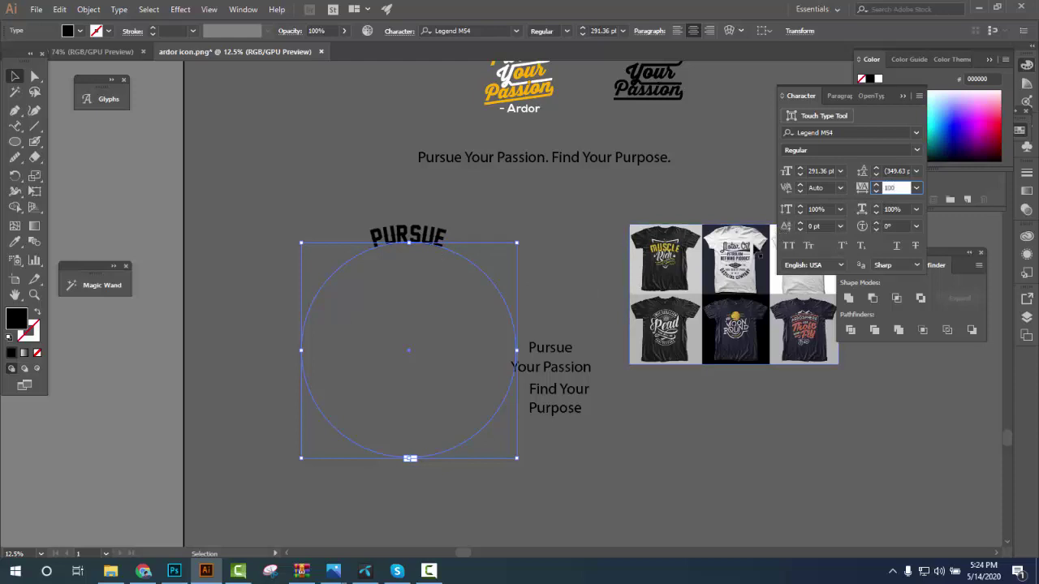
pyautogui.press('Return')
# Enlarge the arched PURSUE text further and deselect it
pyautogui.scroll(1, 578, 244)
pyautogui.moveTo(318, 321); pyautogui.dragTo(583, 252)
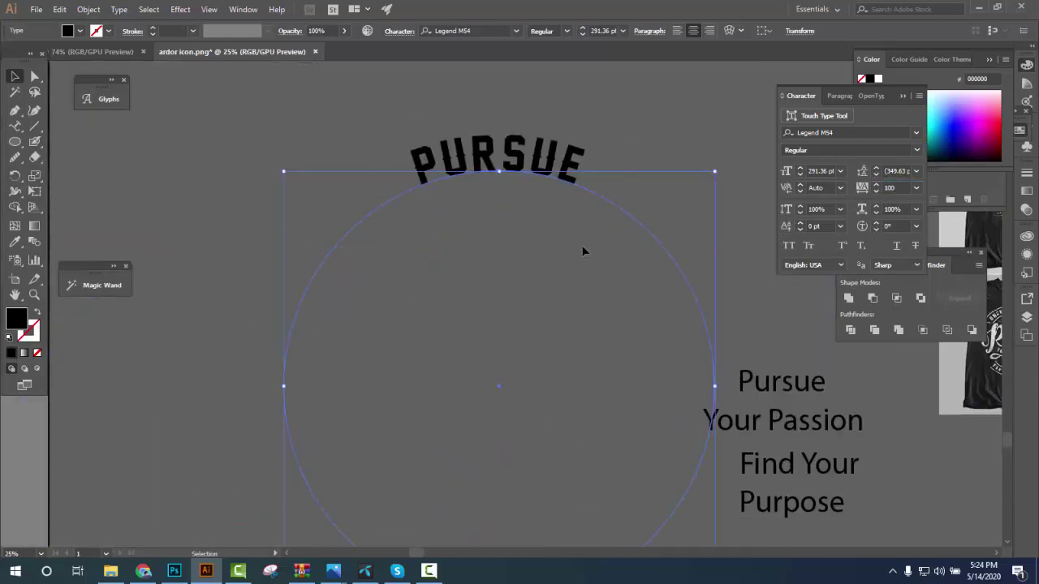
pyautogui.scroll(-1, 363, 263)
pyautogui.moveTo(353, 455)
pyautogui.mouseDown()
pyautogui.moveTo(336, 420)
pyautogui.moveTo(547, 322)
pyautogui.mouseUp()
pyautogui.click(562, 281)
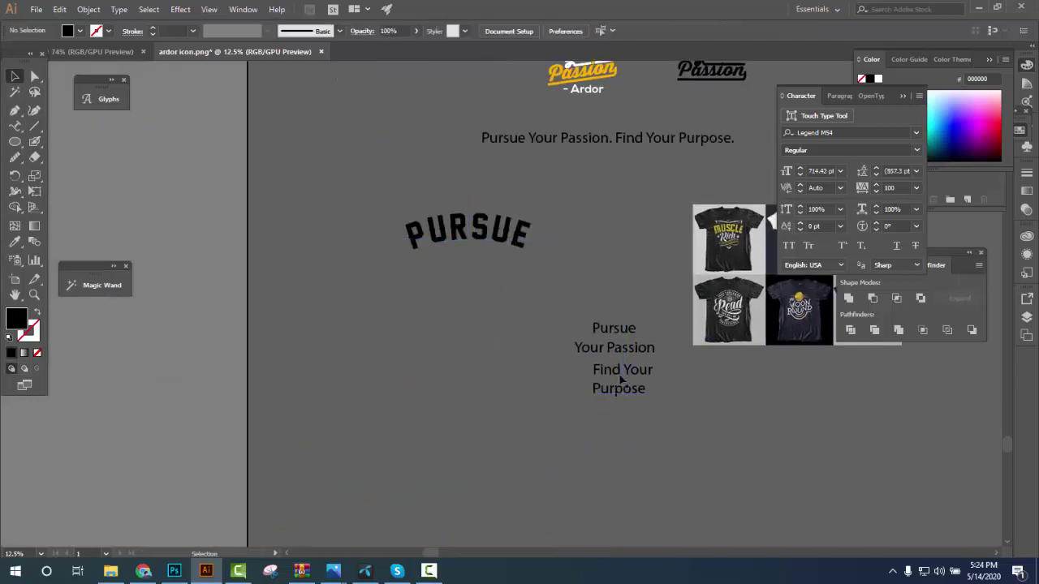
pyautogui.scroll(2, 609, 358)
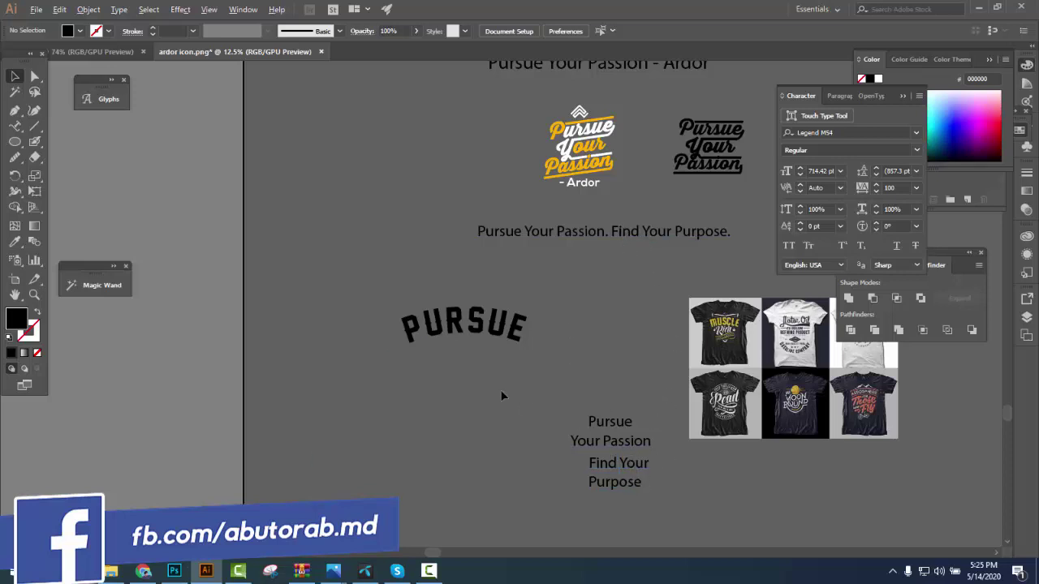
pyautogui.scroll(1, 502, 396)
# Copy 'Your' from the Your Passion line into its own text object beneath the arched PURSUE
pyautogui.moveTo(737, 404); pyautogui.dragTo(478, 398)
pyautogui.press('t')
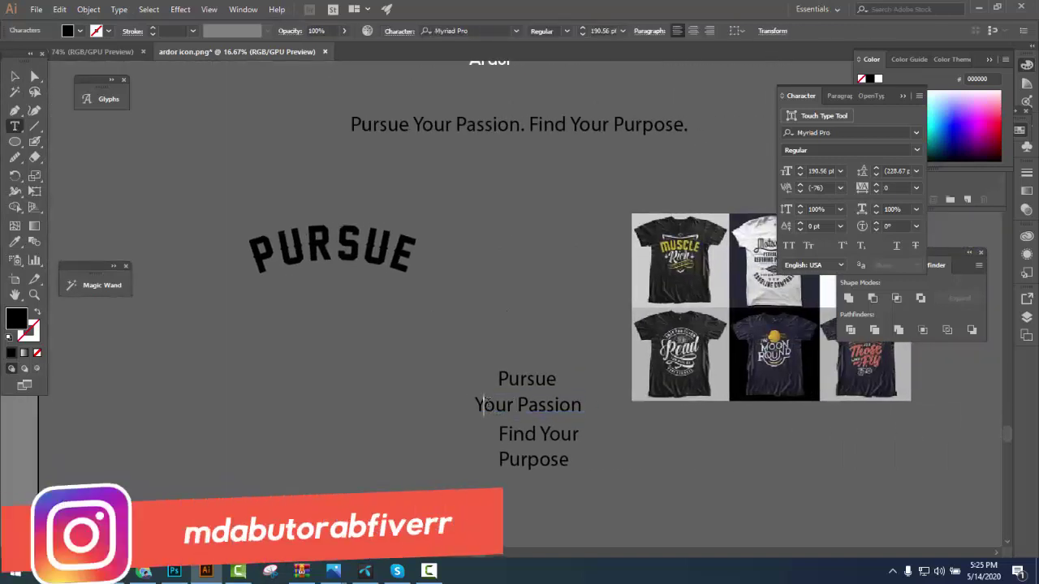
pyautogui.doubleClick(487, 405)
pyautogui.hotkey('ctrl', 'c')
pyautogui.keyDown('ctrl'); pyautogui.click(415, 309); pyautogui.keyUp('ctrl')
pyautogui.hotkey('ctrl', 'v')
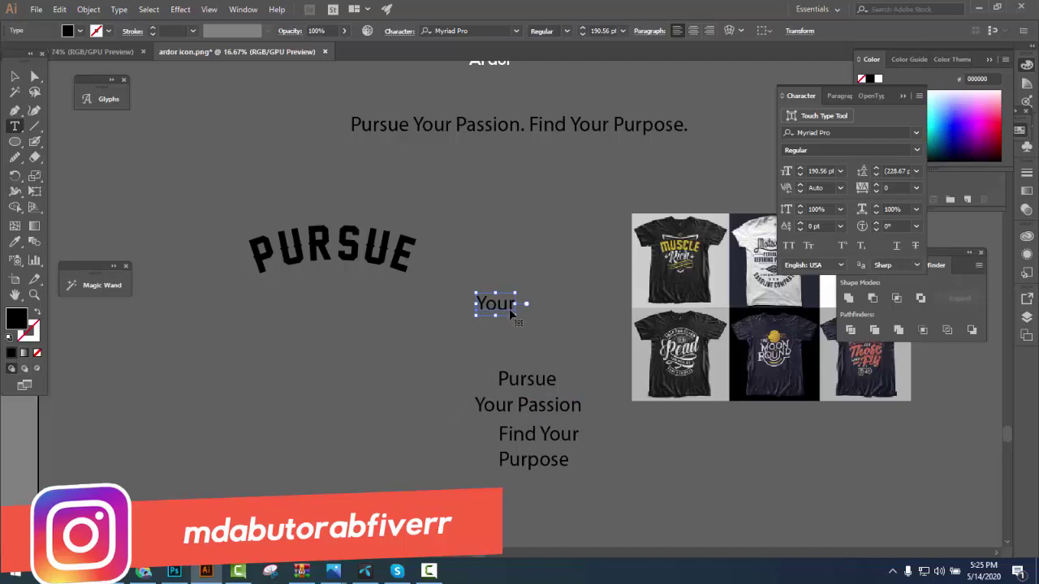
pyautogui.moveTo(509, 308)
pyautogui.mouseDown()
pyautogui.moveTo(343, 292)
pyautogui.moveTo(351, 351)
pyautogui.mouseUp()
pyautogui.press('Escape')
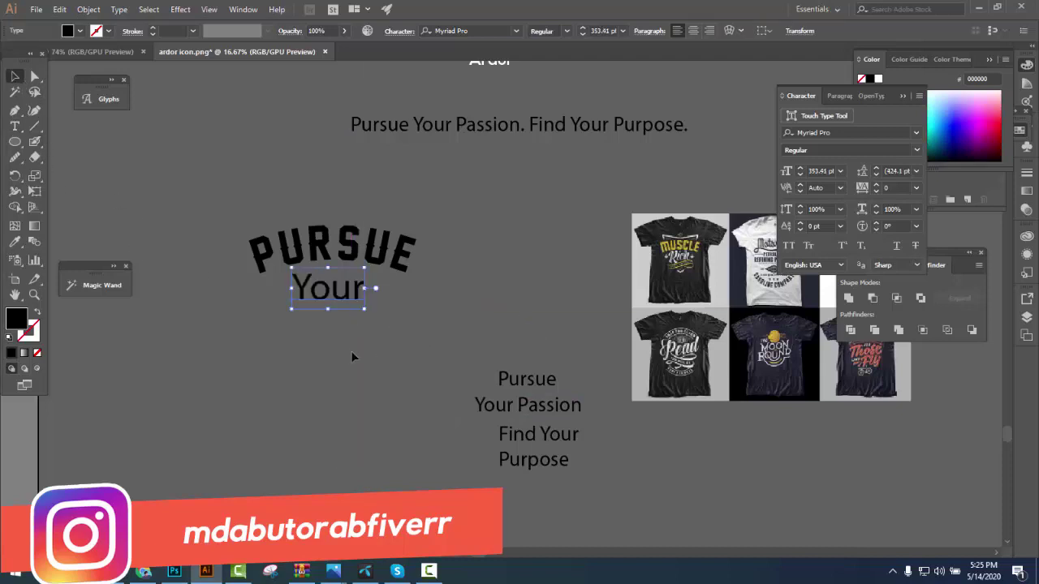
pyautogui.click(503, 311)
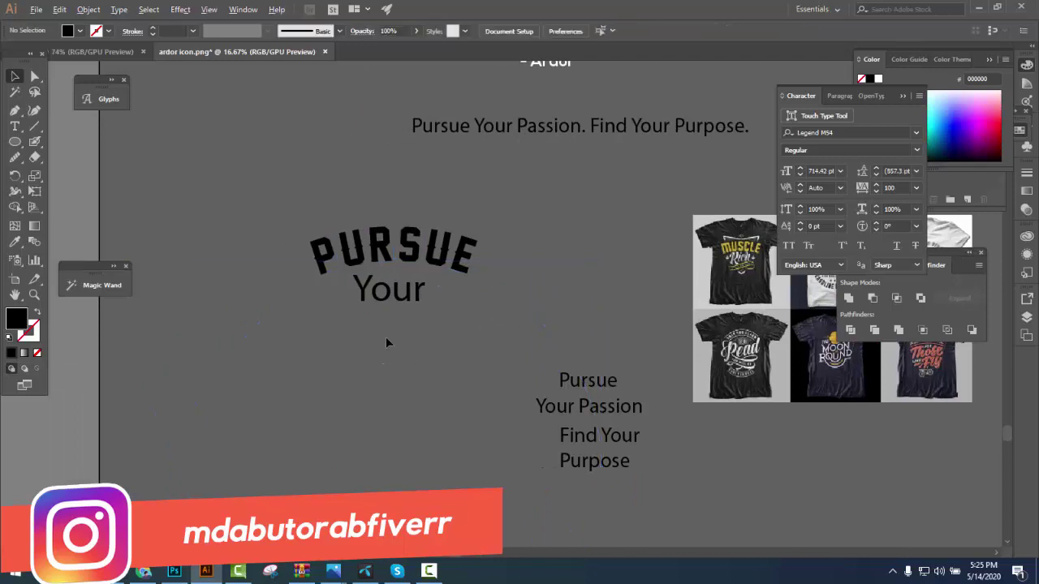
# Set the new 'Your' in the script font Voice of the Highlander
pyautogui.click(391, 297)
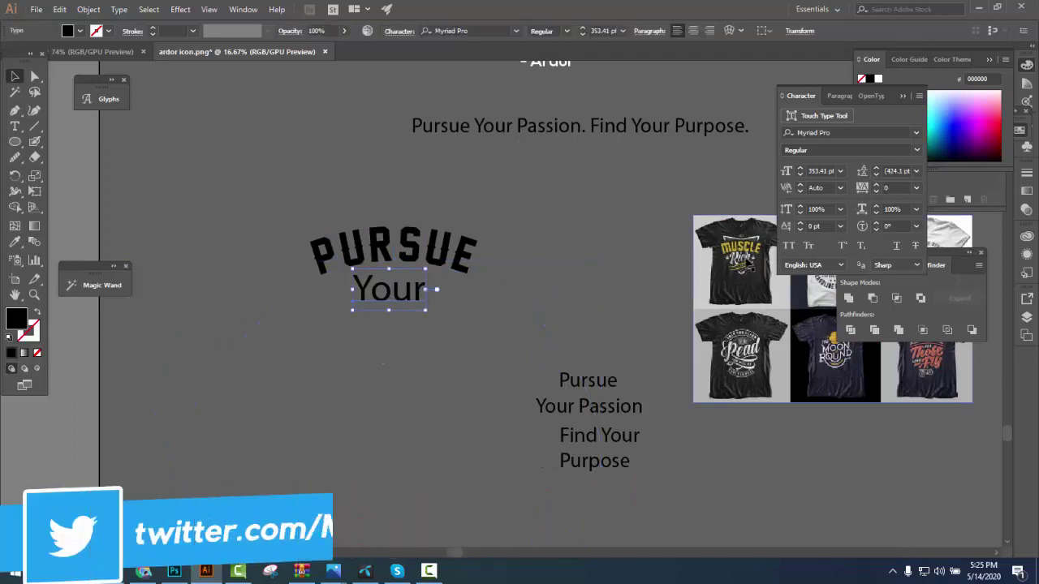
pyautogui.click(918, 134)
pyautogui.click(835, 153)
pyautogui.click(808, 227)
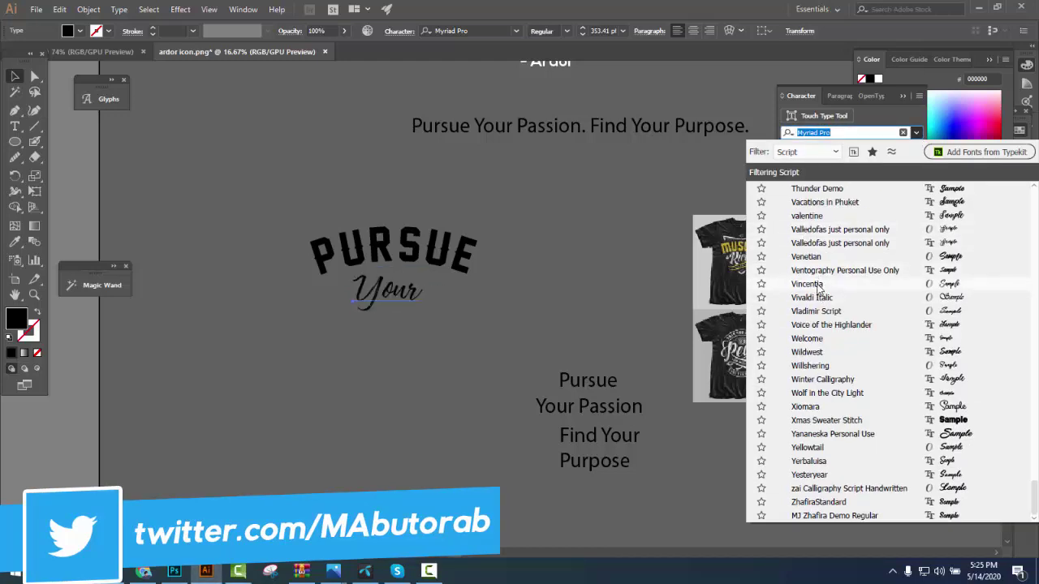
pyautogui.click(815, 325)
pyautogui.press('Escape')
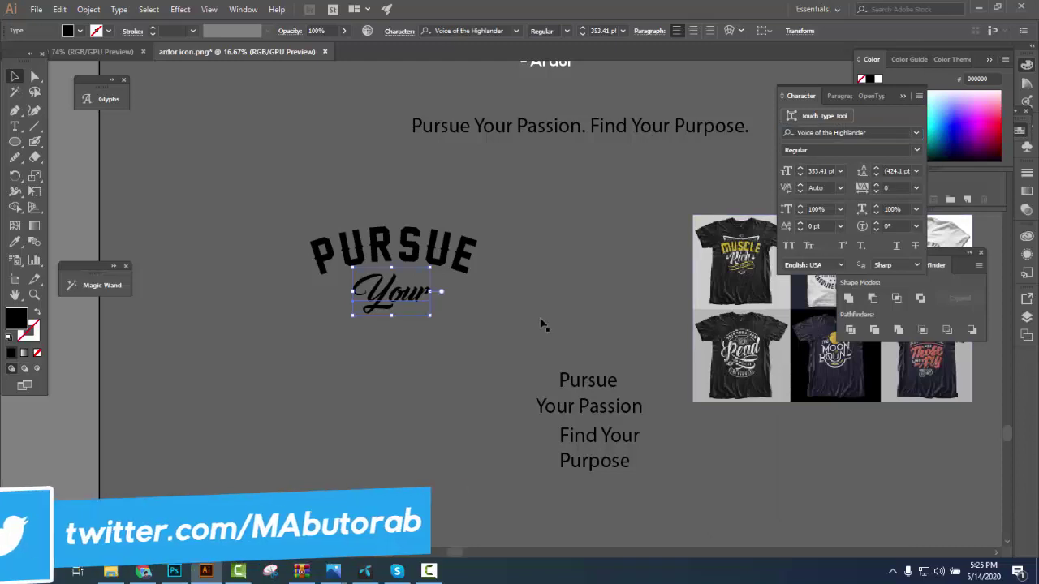
# Enlarge the script 'Your' beneath PURSUE and check the lettering
pyautogui.click(398, 252)
pyautogui.moveTo(608, 325); pyautogui.dragTo(510, 318)
pyautogui.click(284, 296)
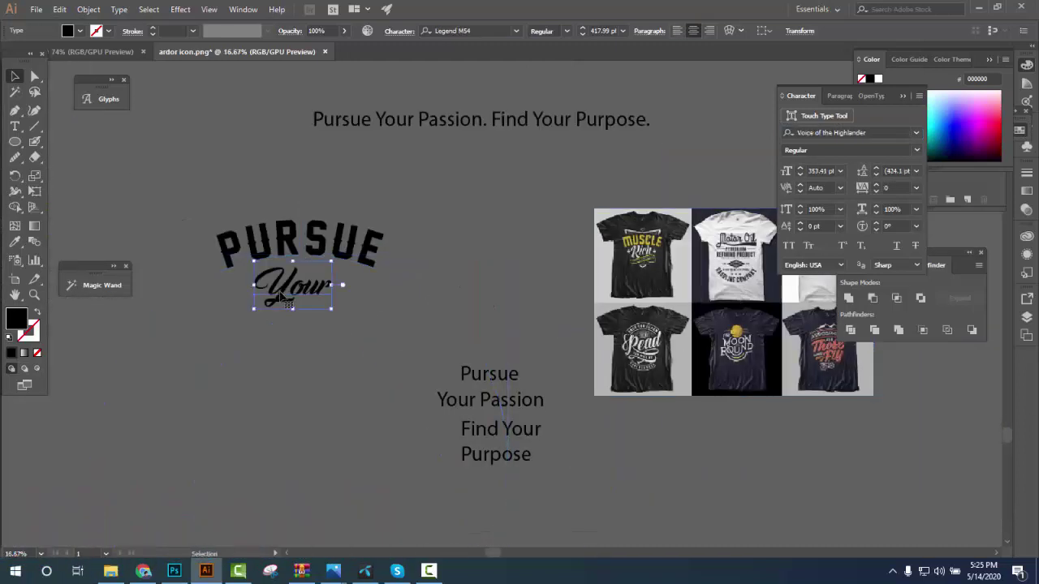
pyautogui.moveTo(331, 311)
pyautogui.mouseDown()
pyautogui.moveTo(363, 320)
pyautogui.moveTo(342, 288)
pyautogui.mouseUp()
pyautogui.press('t')
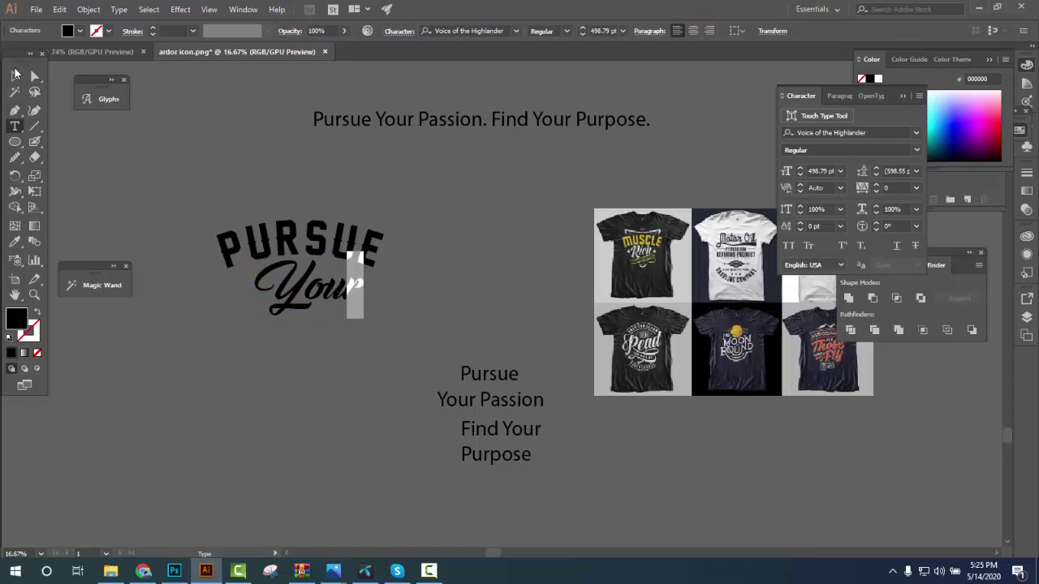
pyautogui.click(14, 75)
pyautogui.click(256, 326)
pyautogui.scroll(1, 294, 345)
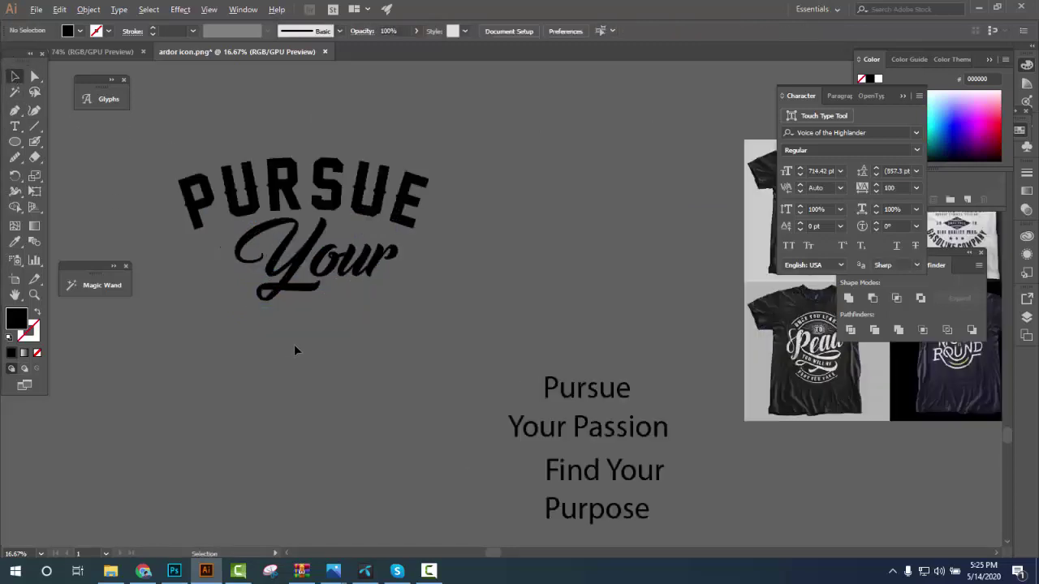
pyautogui.click(308, 263)
pyautogui.scroll(-1, 358, 276)
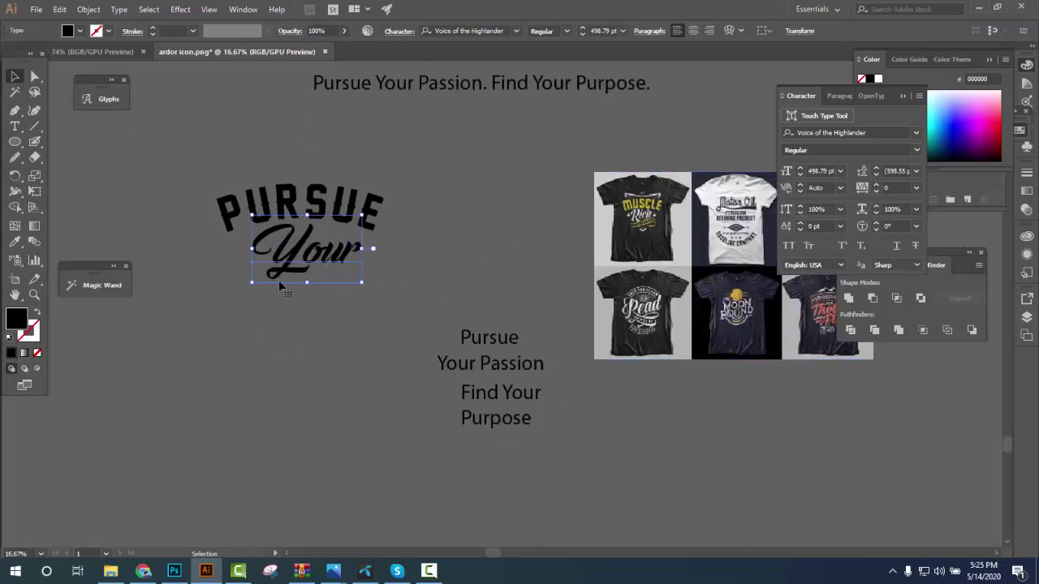
# Pen-trace a curve along the upper edge of the Muscle Rich shirt's banner
pyautogui.scroll(3, 575, 248)
pyautogui.scroll(2, 573, 220)
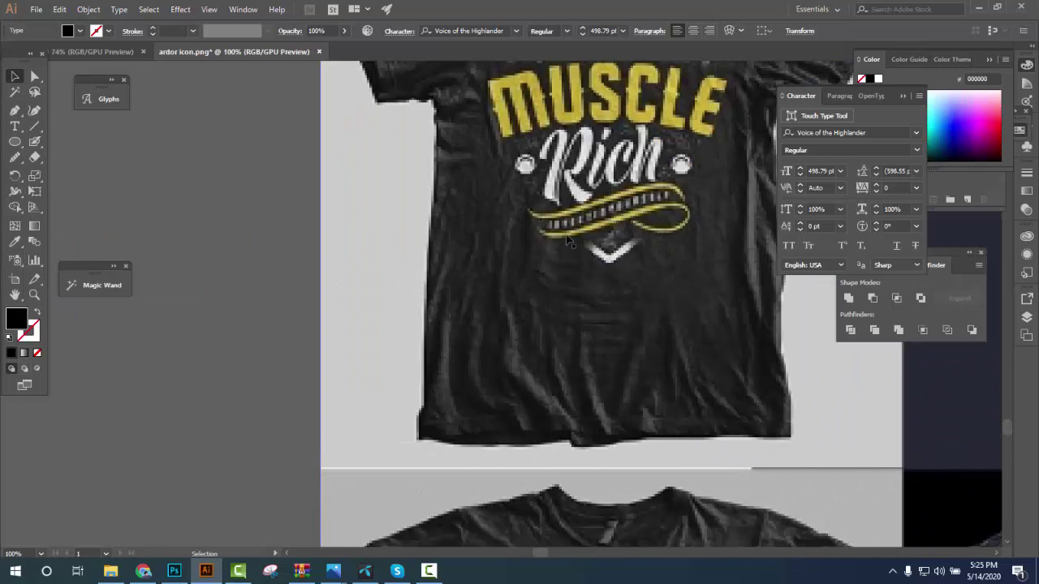
pyautogui.click(15, 112)
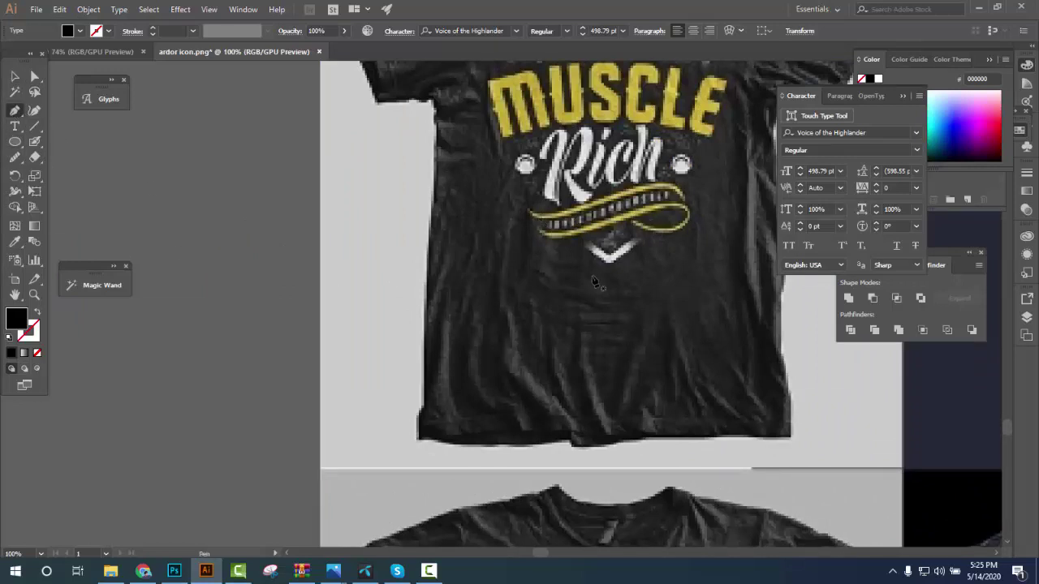
pyautogui.click(529, 209)
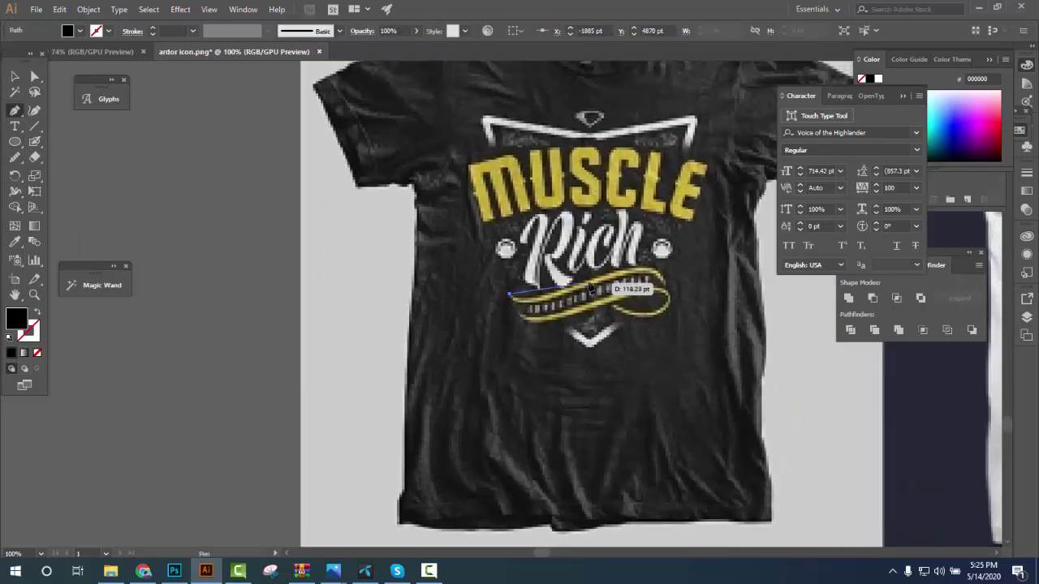
pyautogui.moveTo(639, 261); pyautogui.dragTo(666, 297)
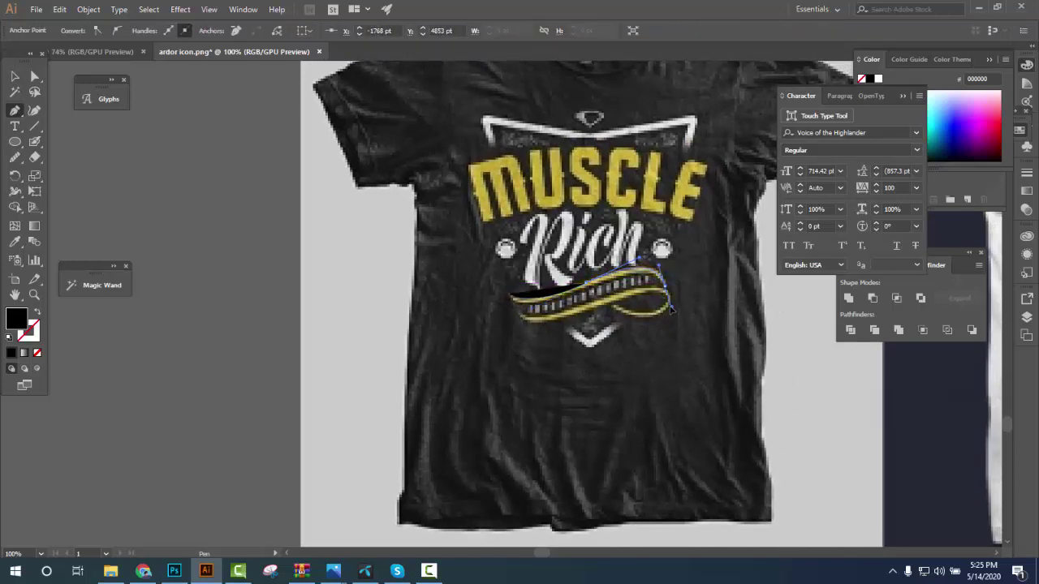
pyautogui.moveTo(669, 307)
pyautogui.mouseDown()
pyautogui.moveTo(496, 311)
pyautogui.moveTo(55, 160)
pyautogui.mouseUp()
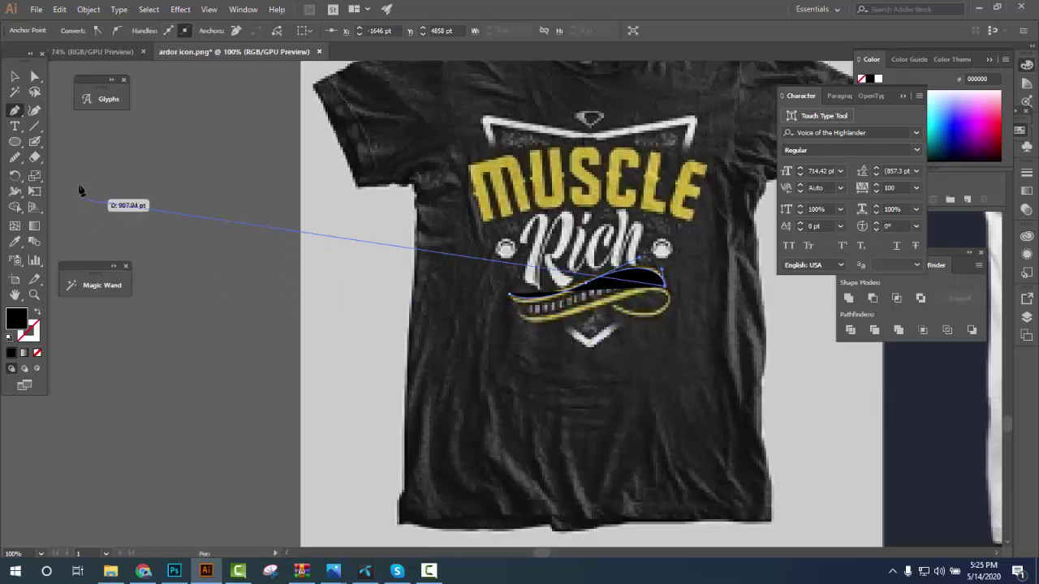
pyautogui.press('v')
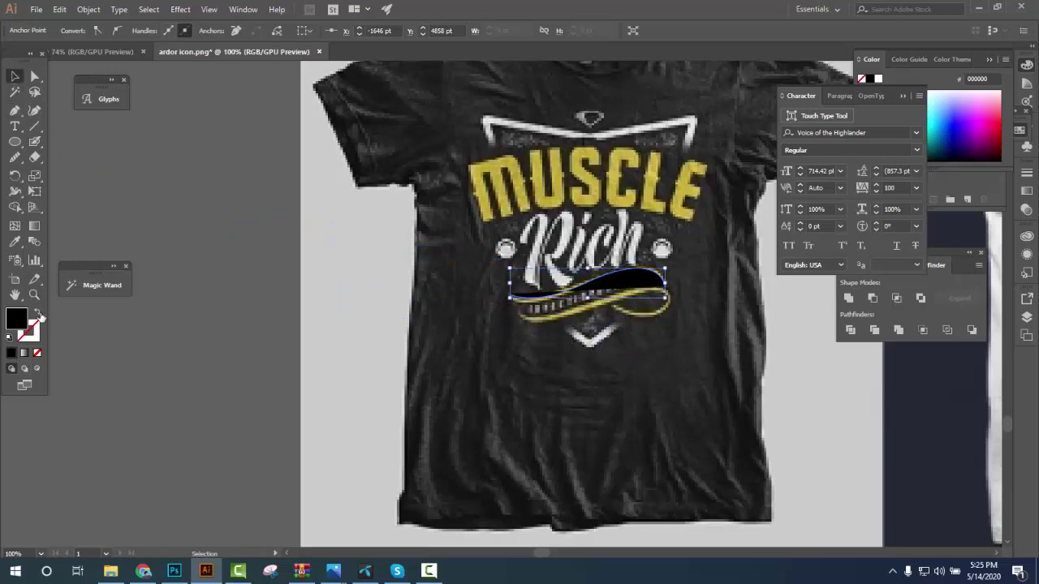
# Give the curve a black 9 pt stroke with a tapered width profile
pyautogui.click(37, 313)
pyautogui.click(262, 304)
pyautogui.click(615, 278)
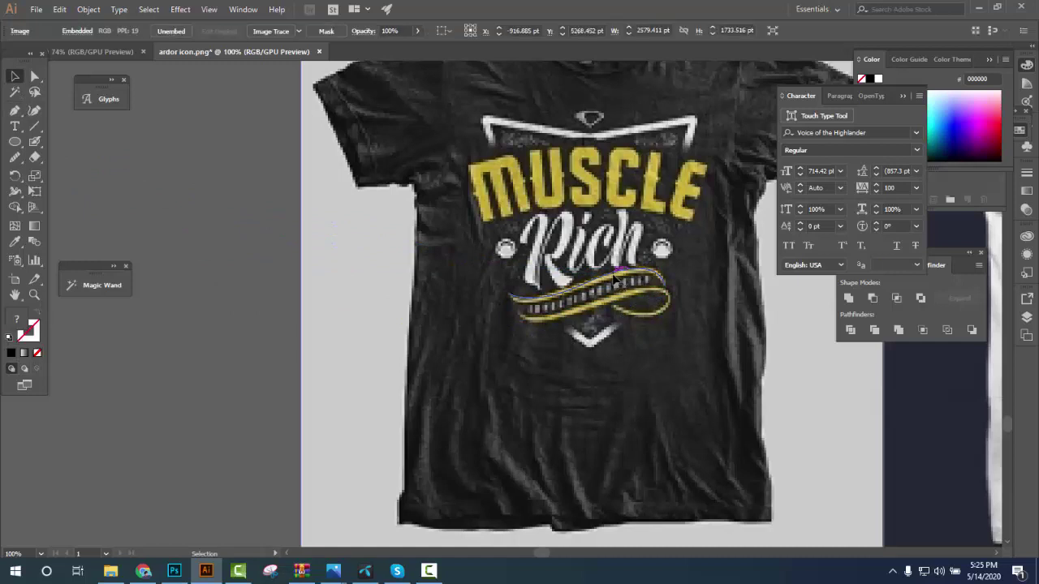
pyautogui.click(152, 28)
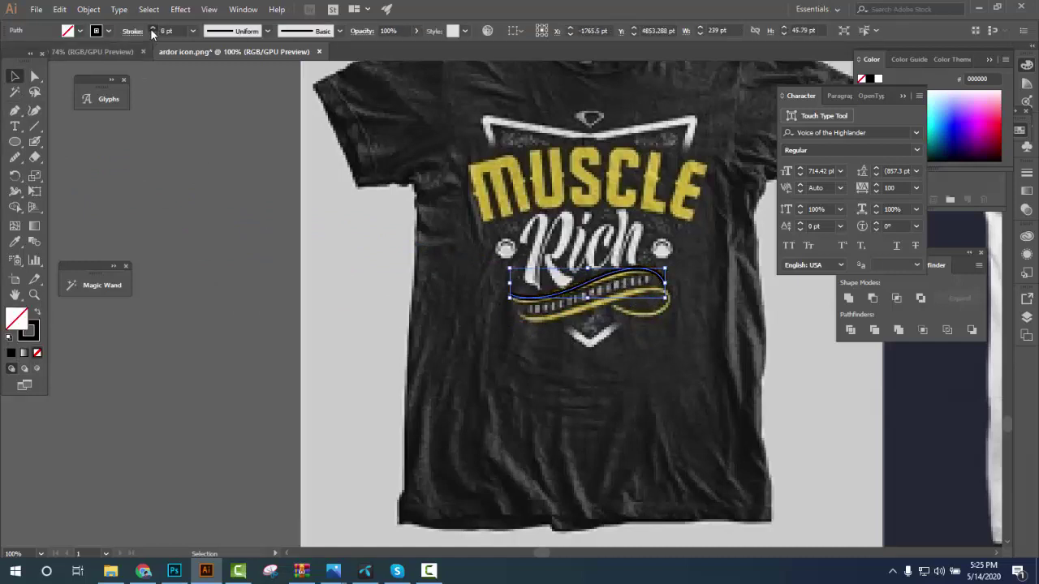
pyautogui.click(339, 31)
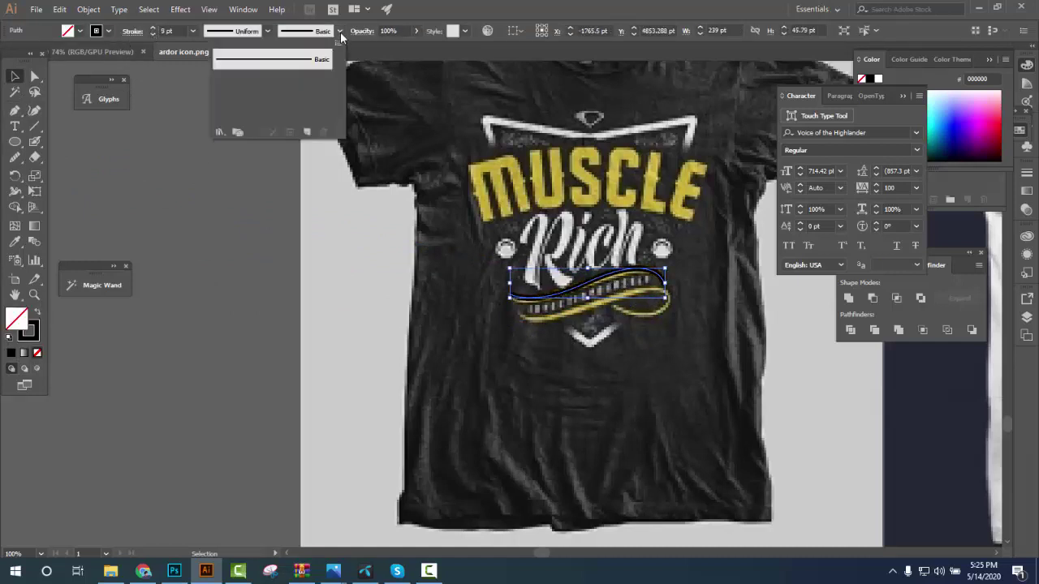
pyautogui.click(264, 30)
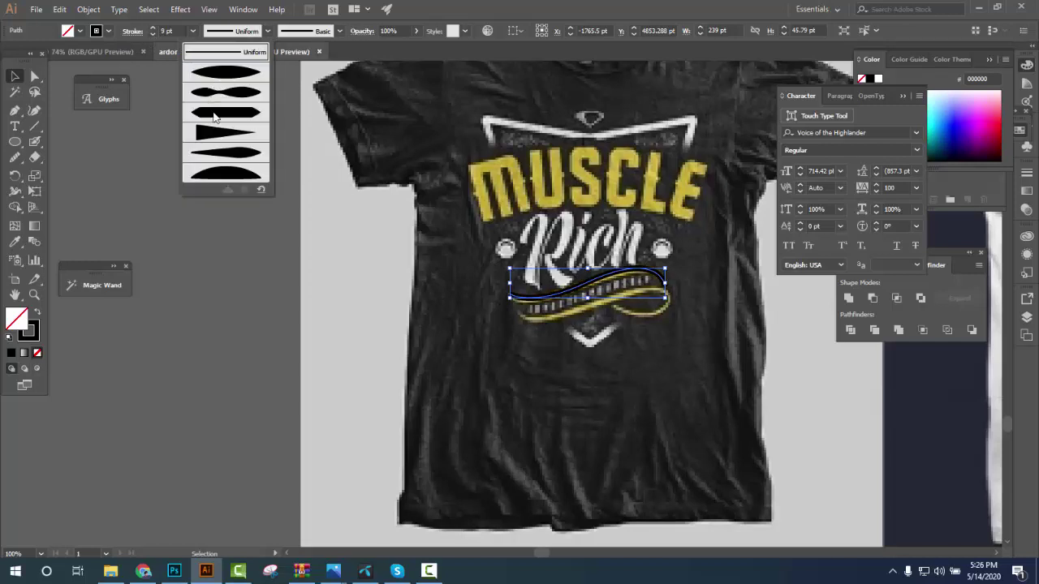
pyautogui.click(229, 79)
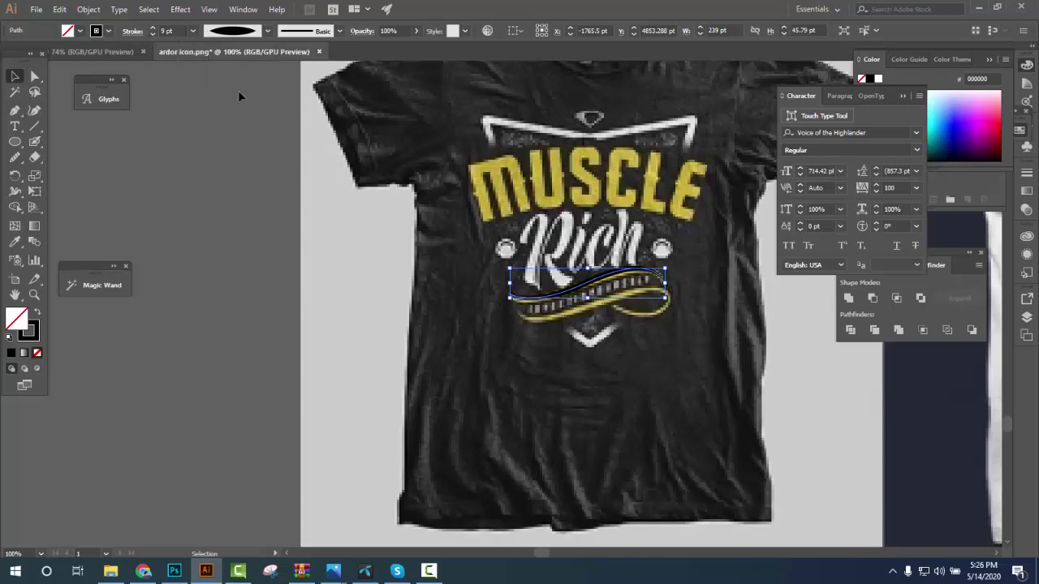
pyautogui.click(524, 333)
pyautogui.scroll(3, 566, 321)
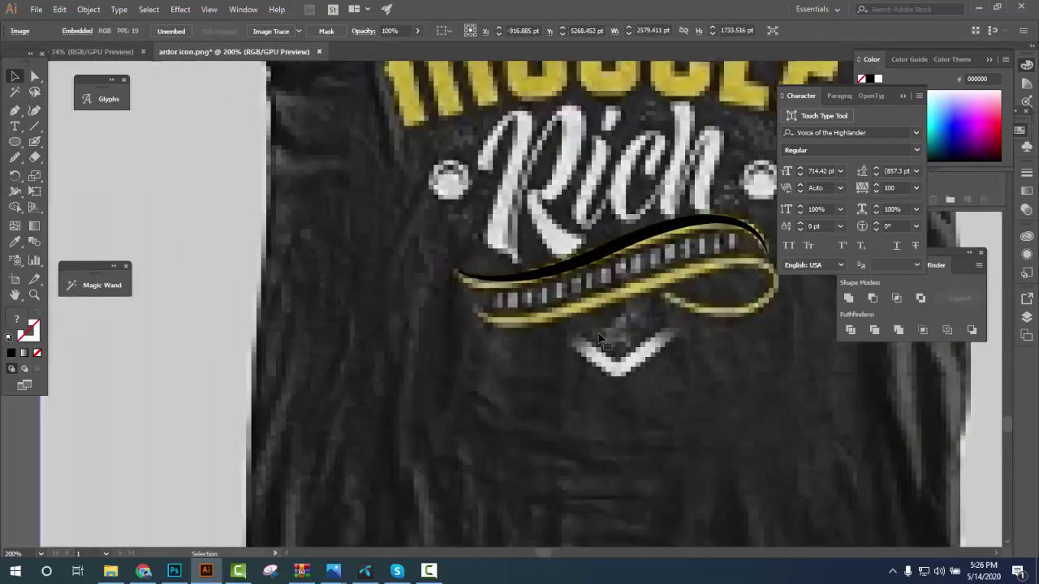
# Pen-trace a second curve along the banner's lower edge into its right loop
pyautogui.hscroll(3, 599, 337)
pyautogui.click(15, 111)
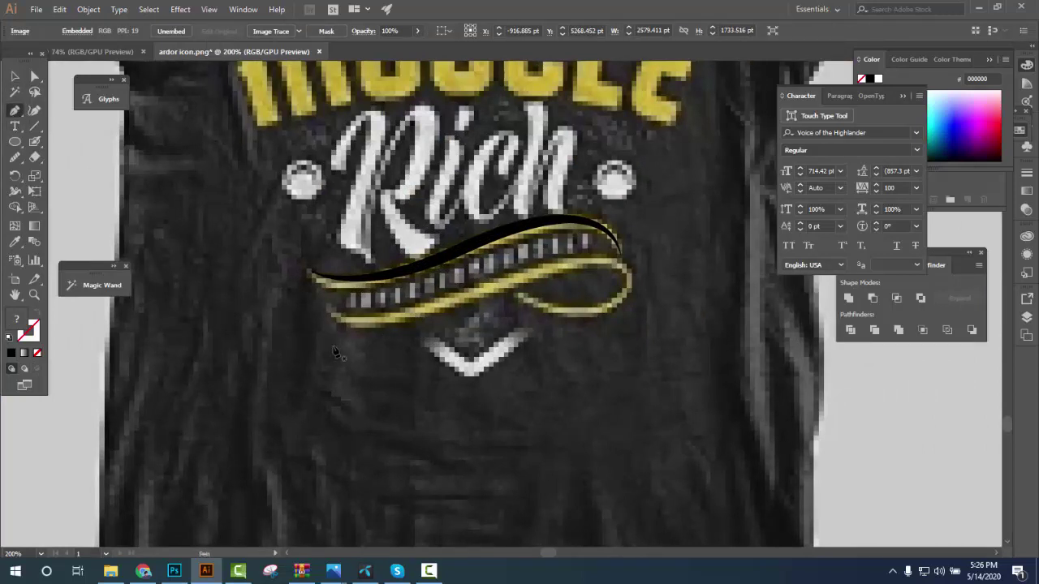
pyautogui.click(330, 317)
pyautogui.moveTo(393, 331); pyautogui.dragTo(446, 299)
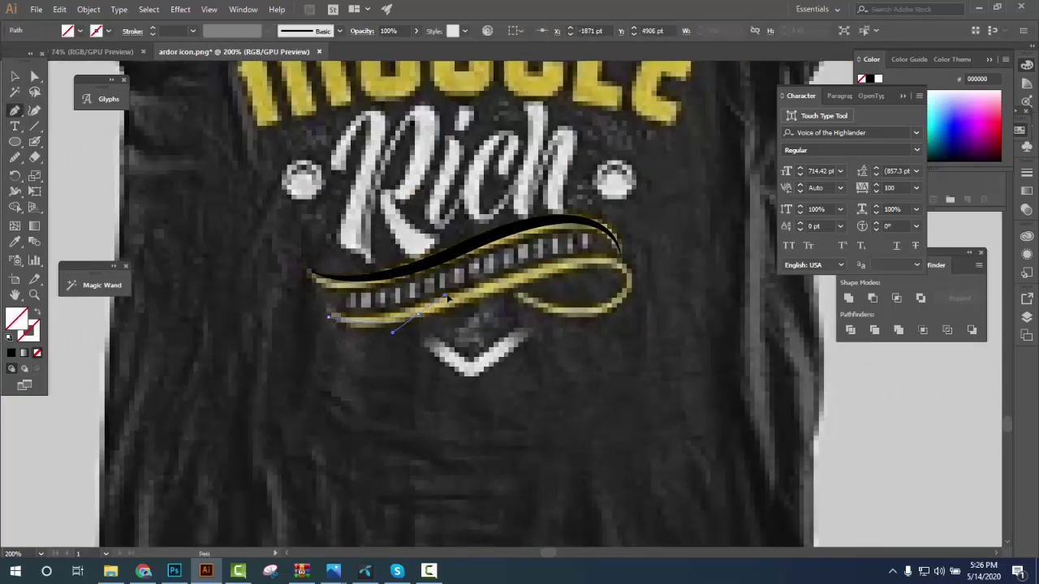
pyautogui.moveTo(621, 268)
pyautogui.mouseDown()
pyautogui.moveTo(637, 302)
pyautogui.moveTo(650, 299)
pyautogui.mouseUp()
pyautogui.moveTo(518, 298); pyautogui.dragTo(444, 259)
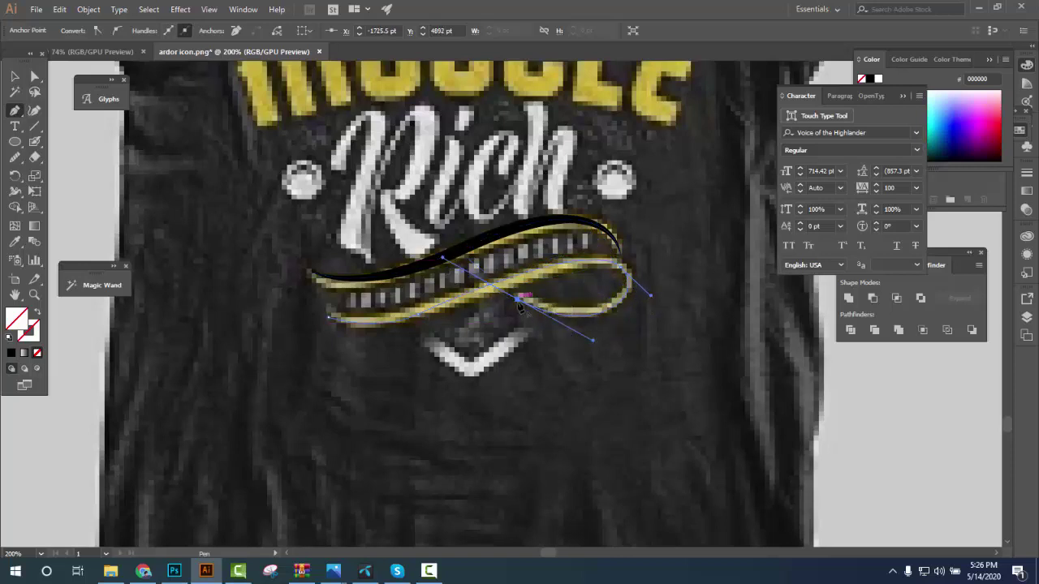
# Widen the lower curve's right part and middle with width points
pyautogui.click(34, 332)
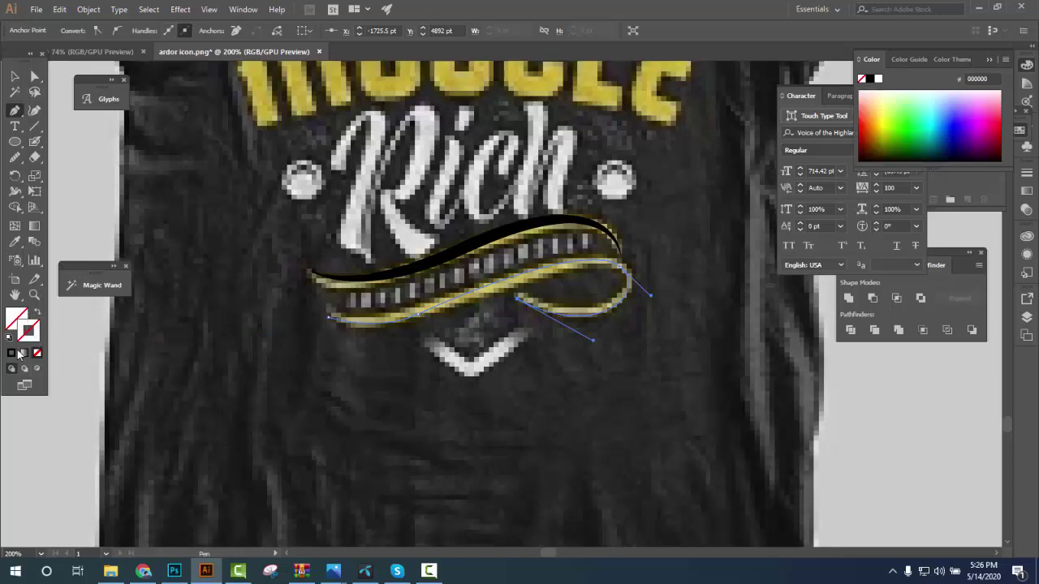
pyautogui.click(18, 78)
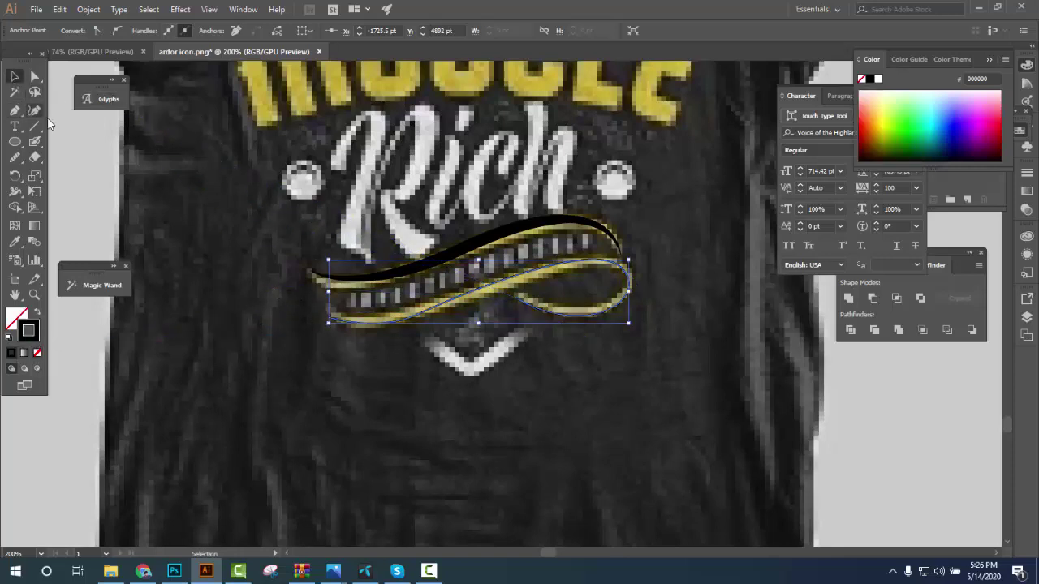
pyautogui.click(14, 194)
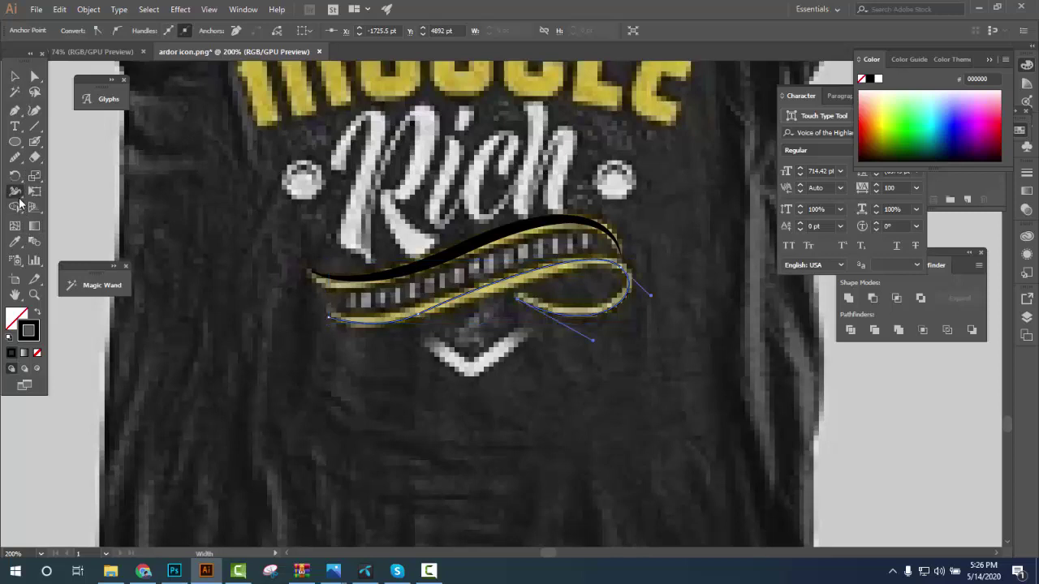
pyautogui.click(15, 208)
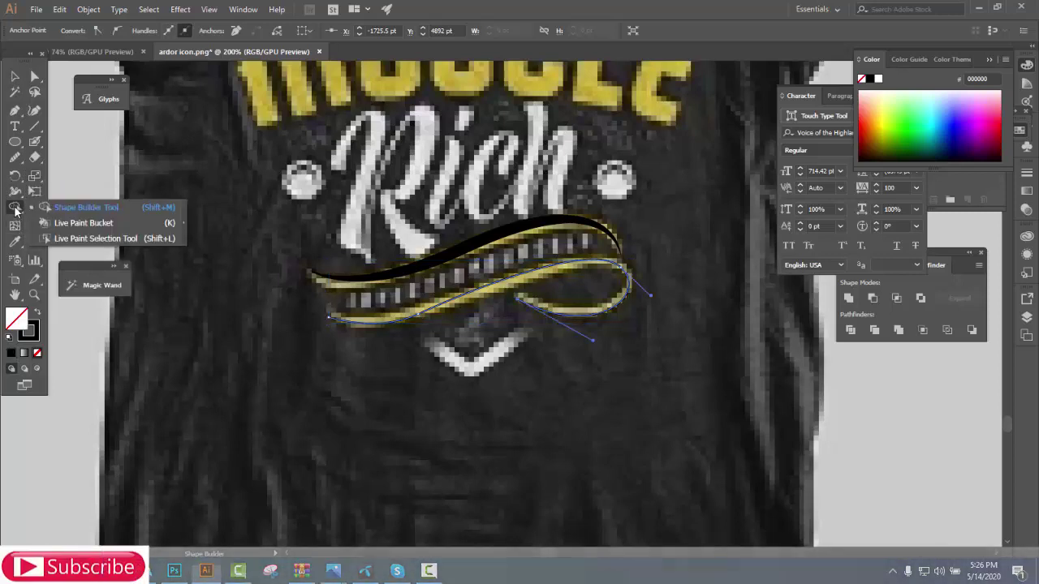
pyautogui.click(15, 194)
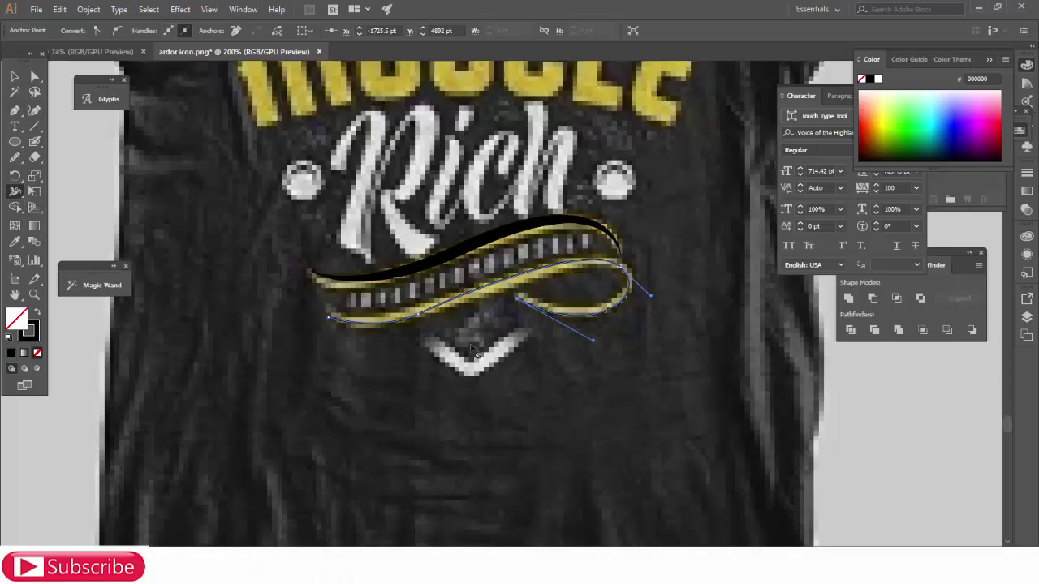
pyautogui.click(29, 331)
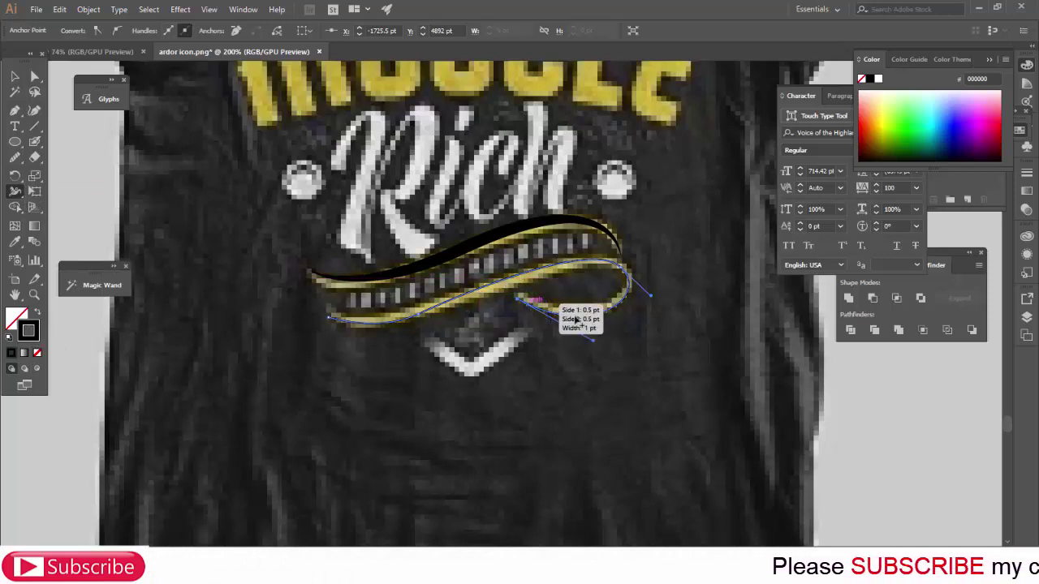
pyautogui.moveTo(605, 318); pyautogui.dragTo(540, 273)
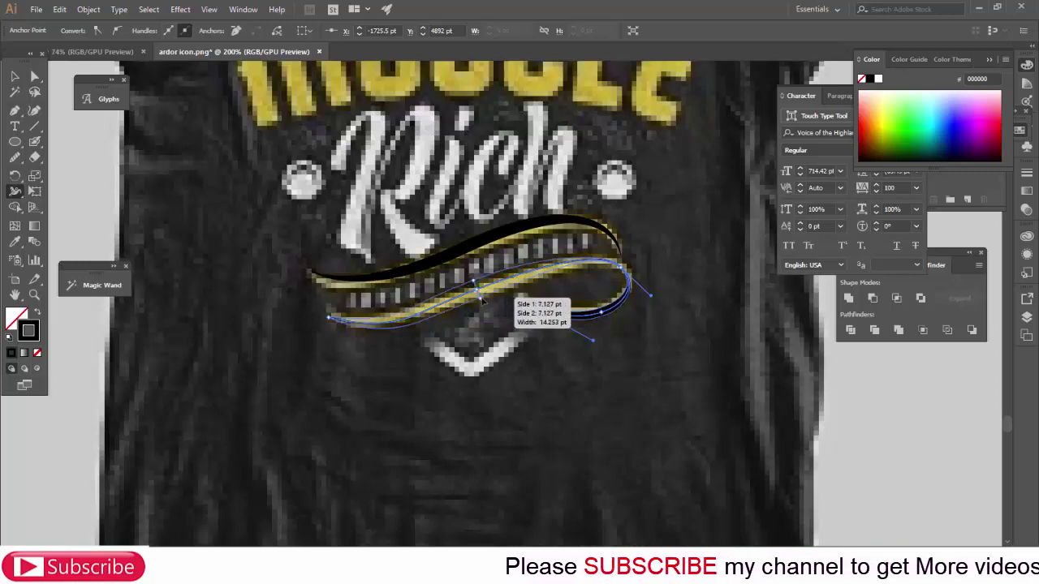
pyautogui.moveTo(482, 292); pyautogui.dragTo(484, 295)
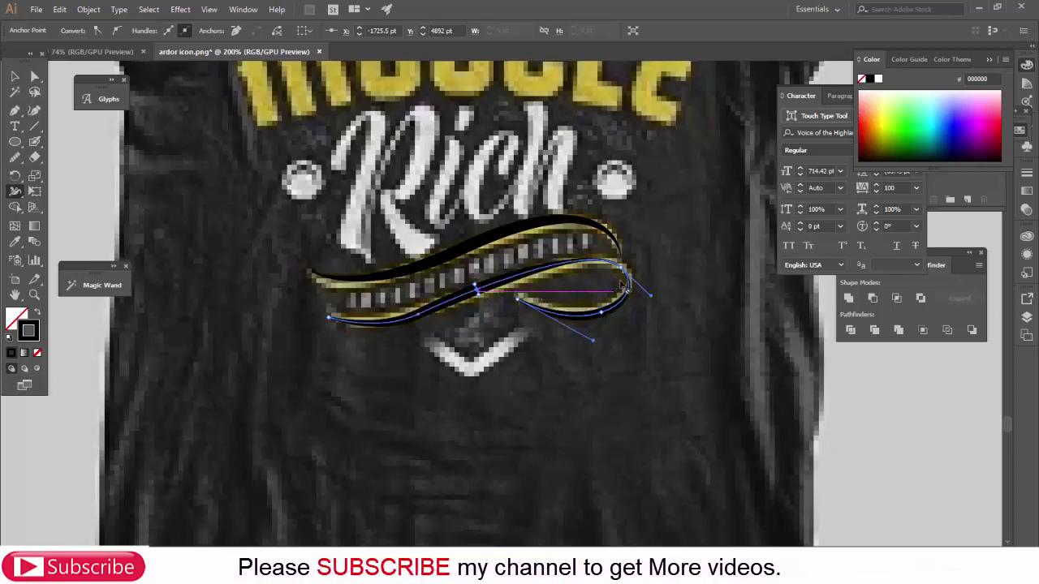
# Adjust the width at the left end of the lower swash stroke
pyautogui.scroll(2, 626, 287)
pyautogui.scroll(-1, 626, 286)
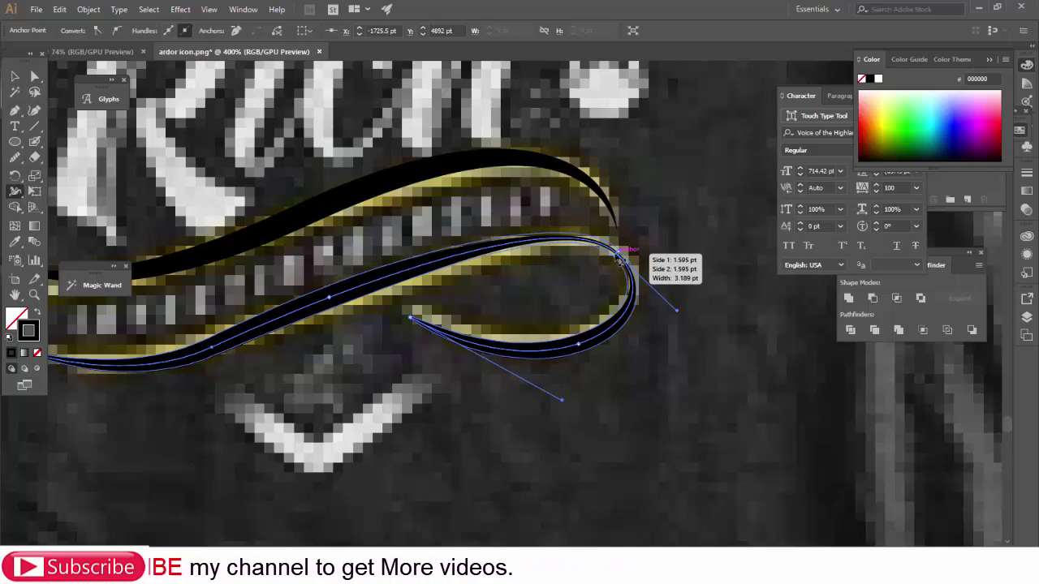
pyautogui.scroll(-2, 622, 258)
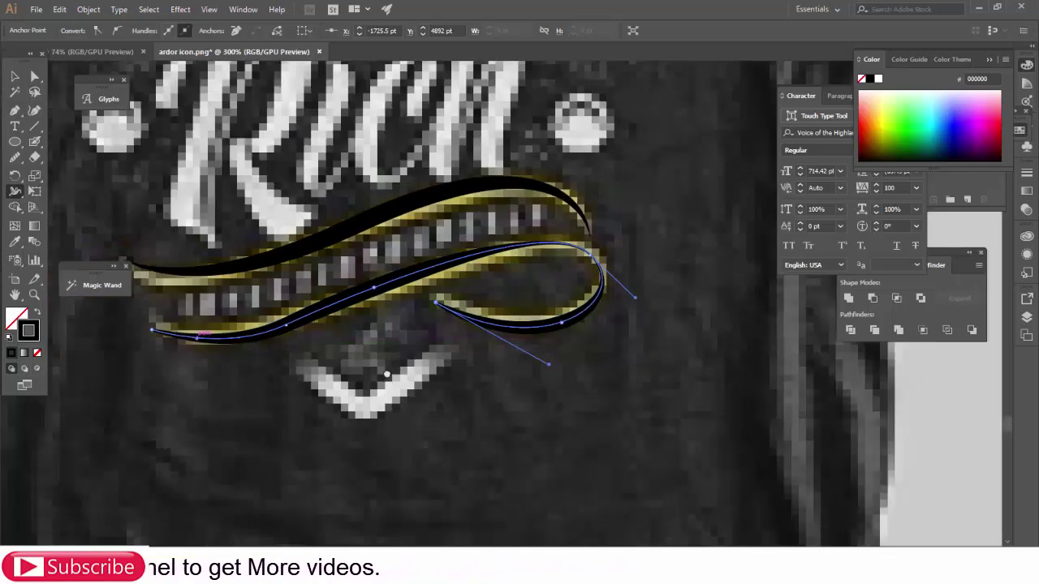
pyautogui.scroll(3, 355, 379)
pyautogui.scroll(1, 455, 361)
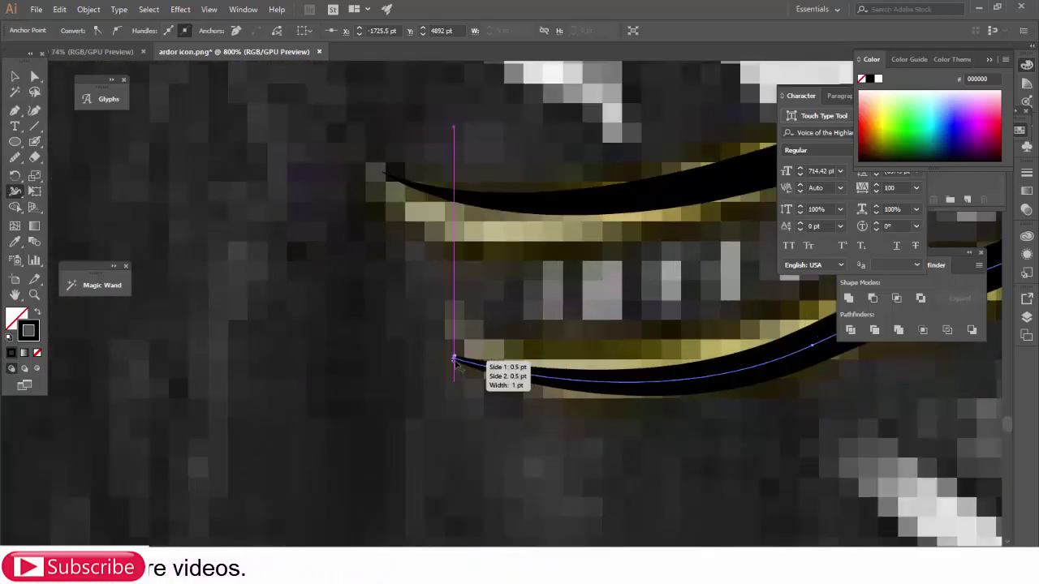
pyautogui.moveTo(452, 360); pyautogui.dragTo(452, 408)
pyautogui.scroll(-1, 574, 345)
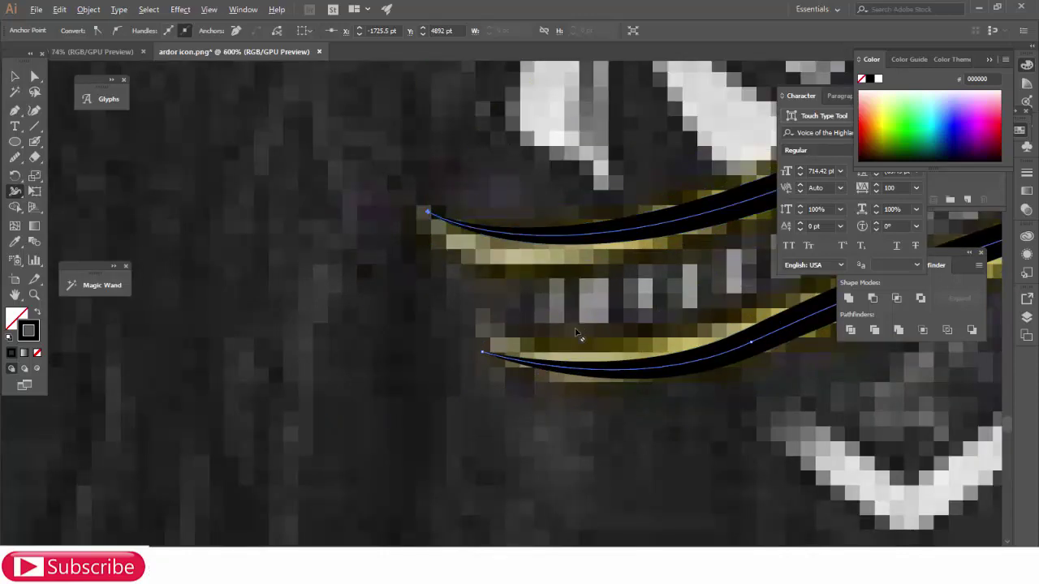
pyautogui.scroll(-2, 438, 348)
pyautogui.scroll(-2, 438, 347)
pyautogui.scroll(-2, 71, 187)
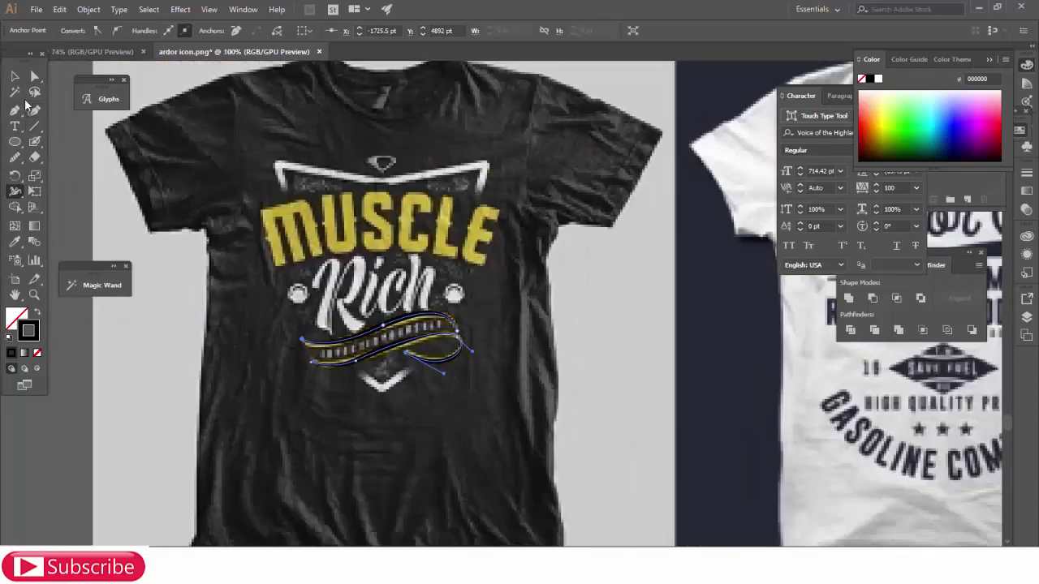
# Move the T-shirt reference off to the right and place the swash just below the word Your
pyautogui.click(14, 76)
pyautogui.moveTo(479, 425); pyautogui.dragTo(741, 425)
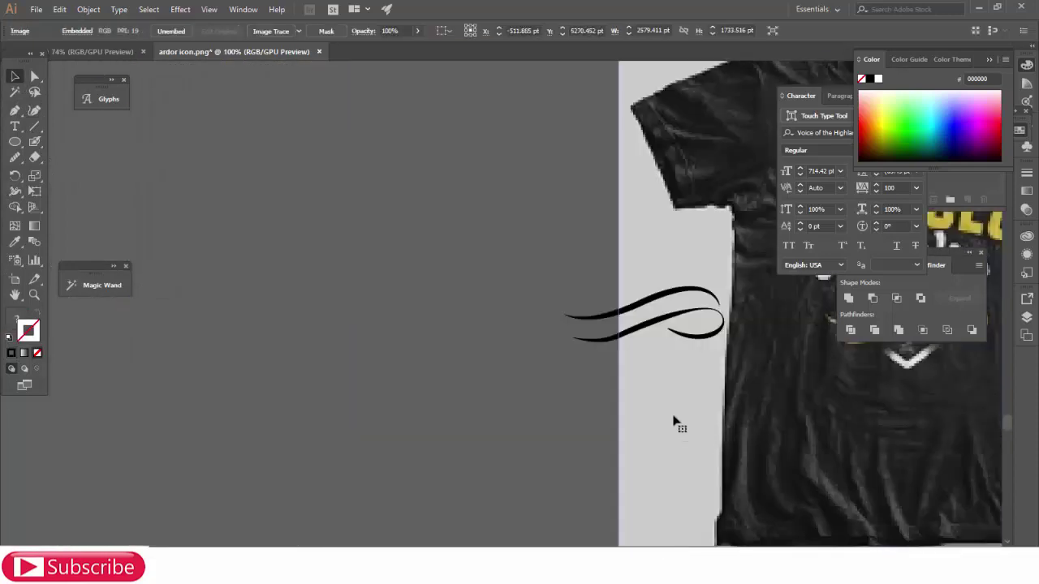
pyautogui.click(591, 341)
pyautogui.moveTo(608, 343)
pyautogui.mouseDown()
pyautogui.moveTo(316, 436)
pyautogui.moveTo(291, 399)
pyautogui.mouseUp()
pyautogui.click(341, 472)
pyautogui.hotkey('ctrl', '-')
pyautogui.hotkey('ctrl', '-')
pyautogui.hotkey('ctrl', '-')
pyautogui.moveTo(577, 420); pyautogui.dragTo(772, 436)
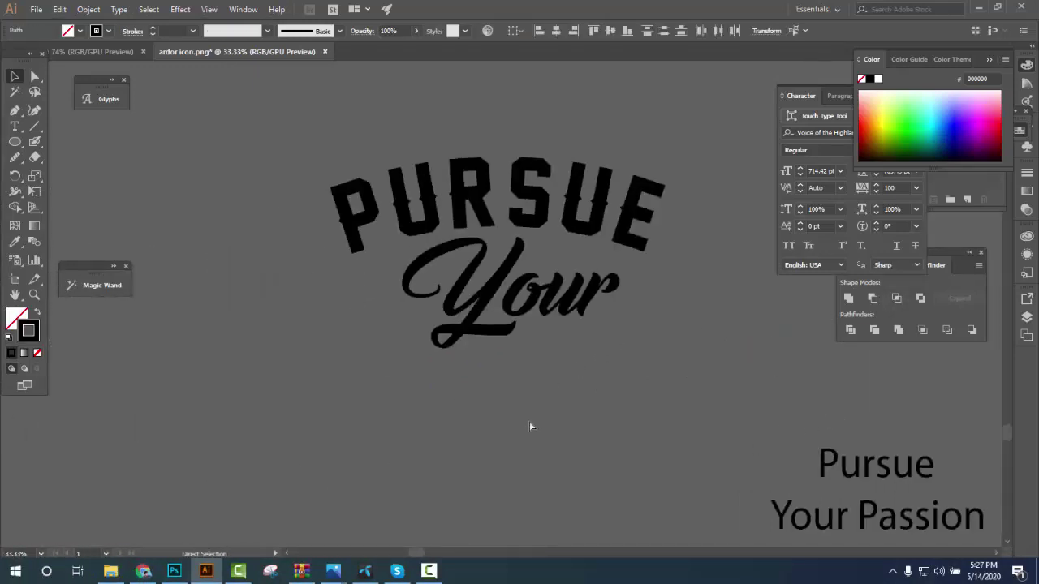
pyautogui.press('v')
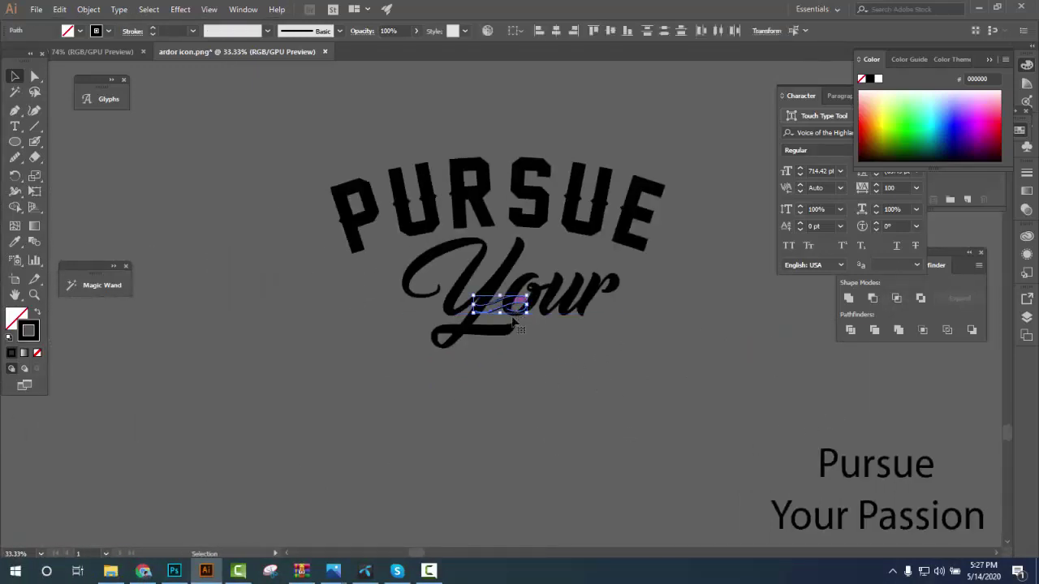
pyautogui.moveTo(517, 315); pyautogui.dragTo(528, 427)
pyautogui.click(532, 447)
# Taper the lower swash stroke's inner loop end to a fine point with the Width tool
pyautogui.scroll(2, 533, 447)
pyautogui.scroll(2, 456, 437)
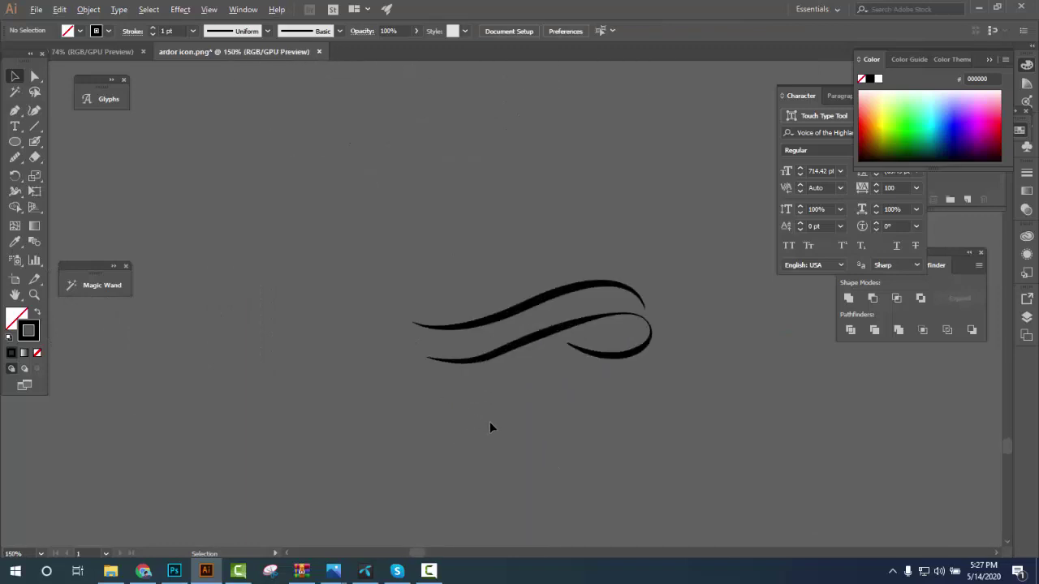
pyautogui.hotkey('ctrl', 'a')
pyautogui.scroll(2, 589, 382)
pyautogui.click(564, 317)
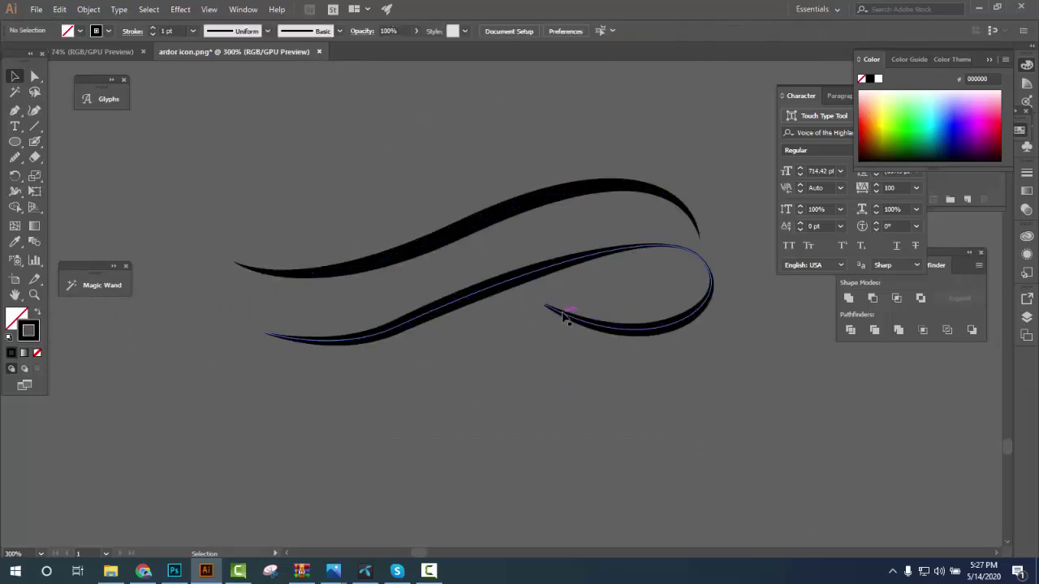
pyautogui.click(16, 193)
pyautogui.moveTo(545, 306)
pyautogui.mouseDown()
pyautogui.moveTo(546, 396)
pyautogui.moveTo(545, 309)
pyautogui.moveTo(572, 259)
pyautogui.mouseUp()
pyautogui.scroll(3, 558, 295)
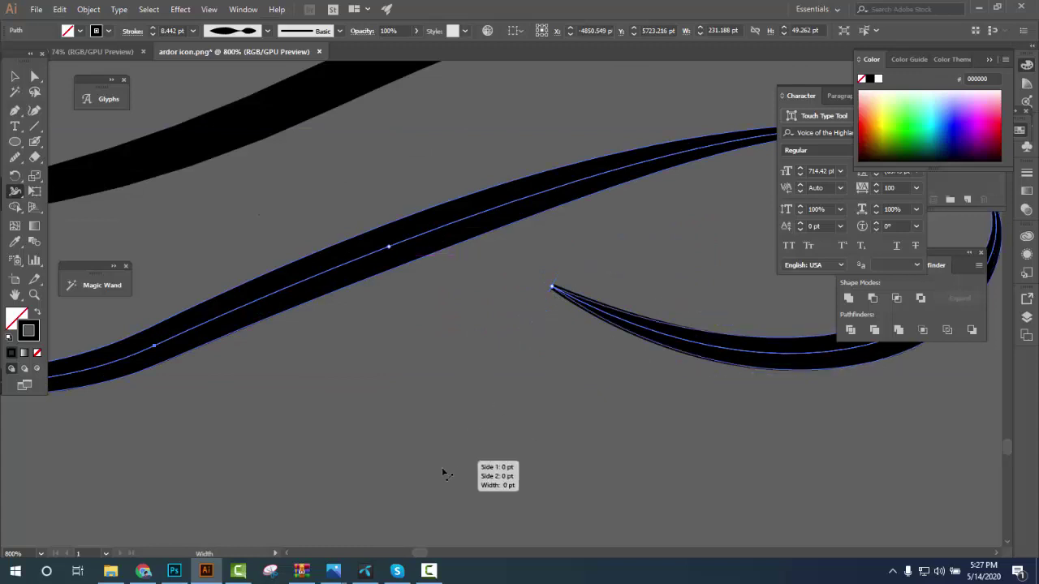
pyautogui.scroll(-2, 561, 441)
pyautogui.scroll(-2, 561, 441)
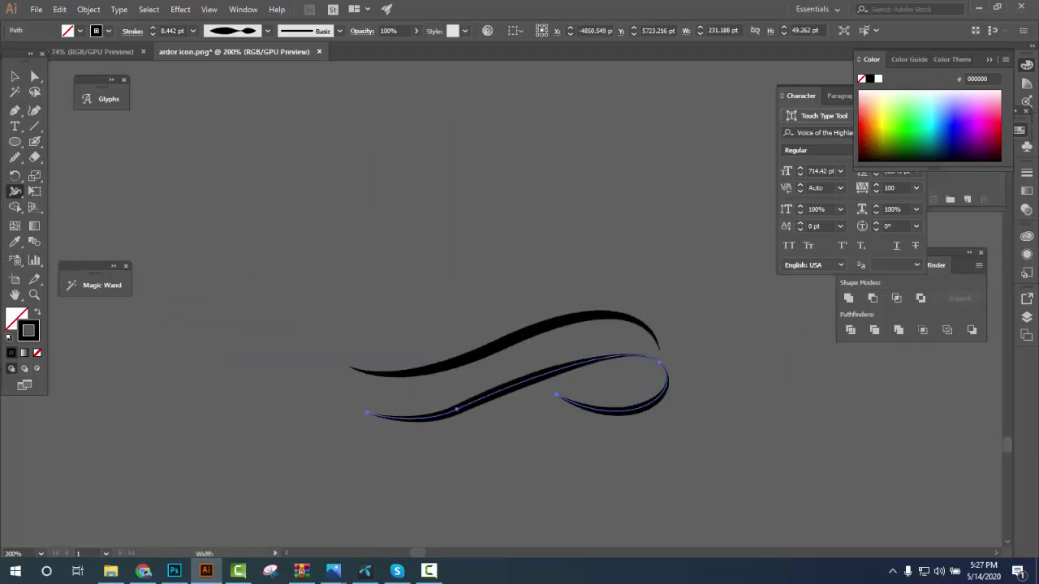
pyautogui.click(15, 76)
pyautogui.click(366, 255)
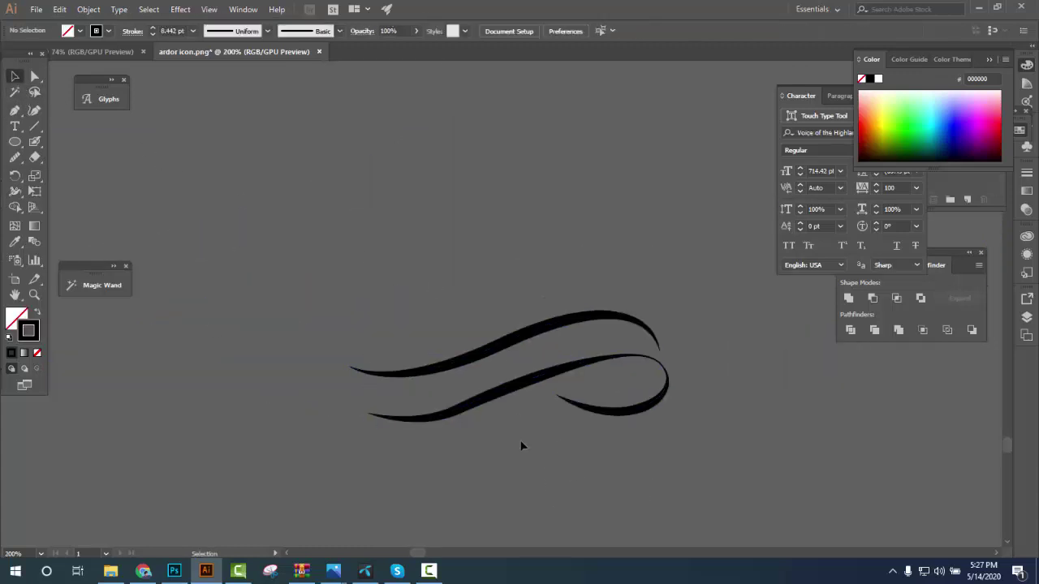
# Adjust individual anchor points on the lower swash curve with the Direct Selection tool
pyautogui.click(477, 410)
pyautogui.click(35, 78)
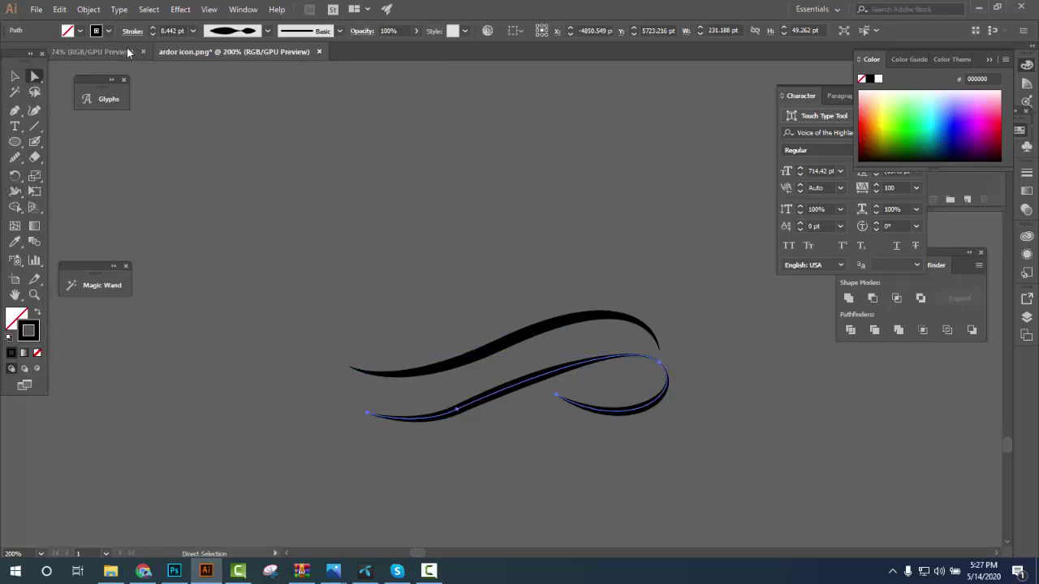
pyautogui.click(458, 412)
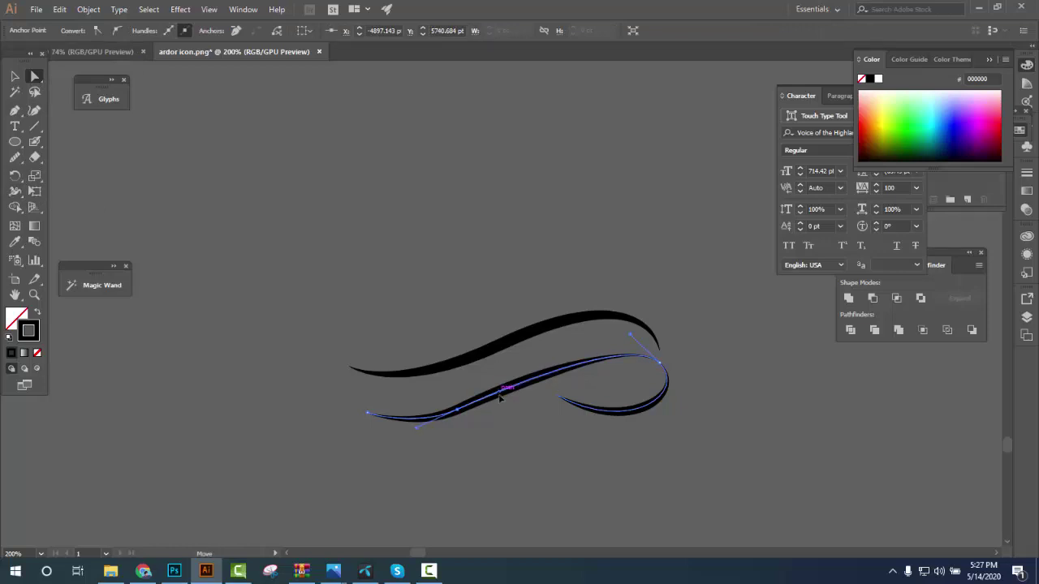
pyautogui.click(528, 443)
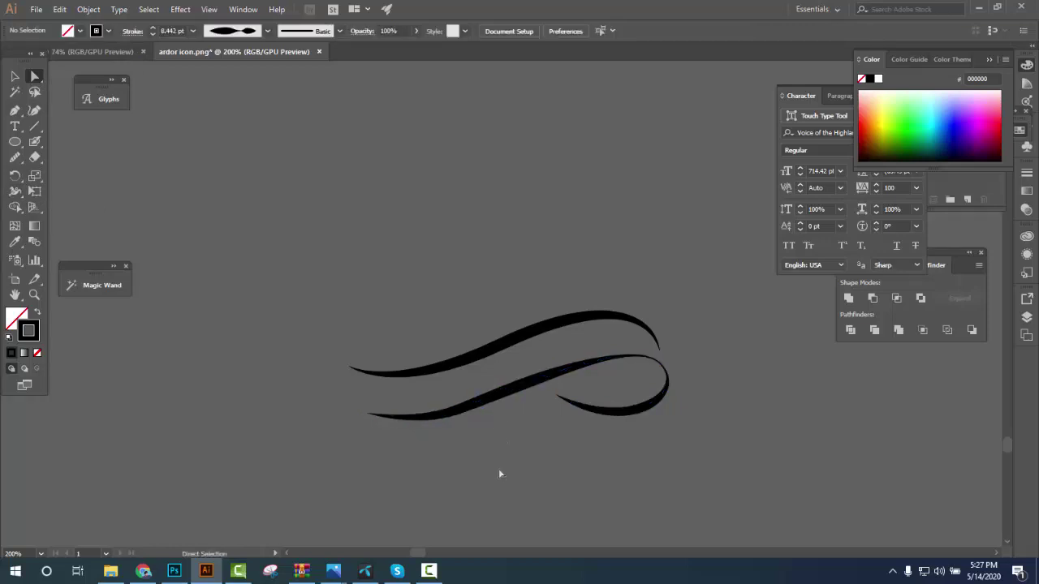
pyautogui.scroll(-2, 512, 466)
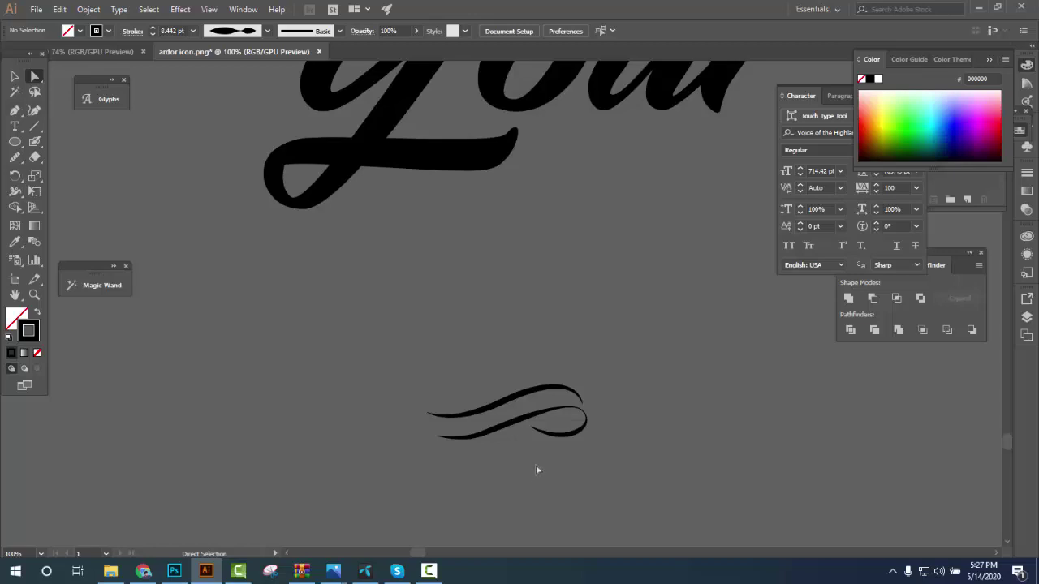
pyautogui.click(502, 426)
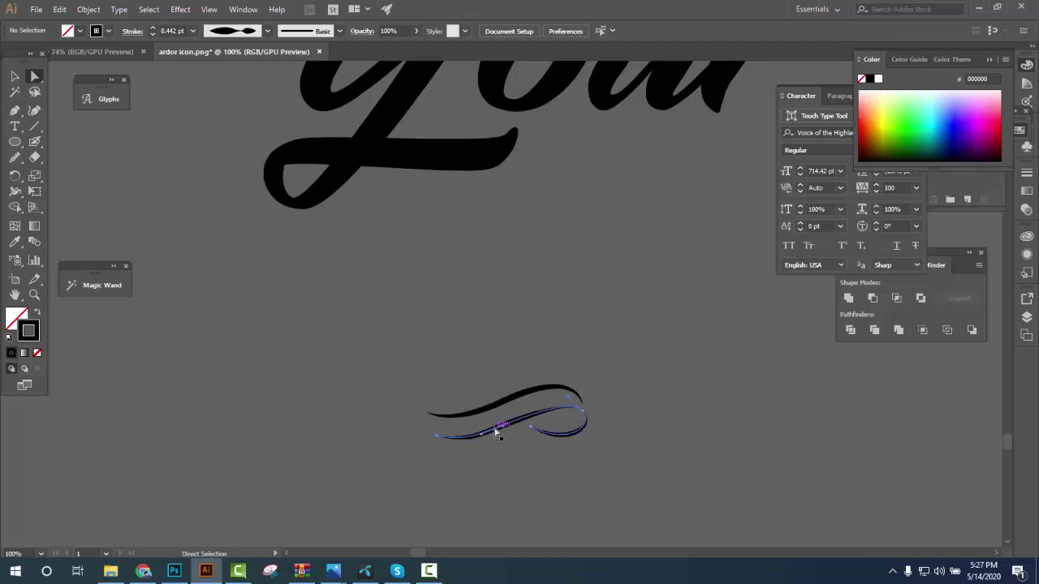
pyautogui.scroll(1, 506, 436)
pyautogui.click(467, 435)
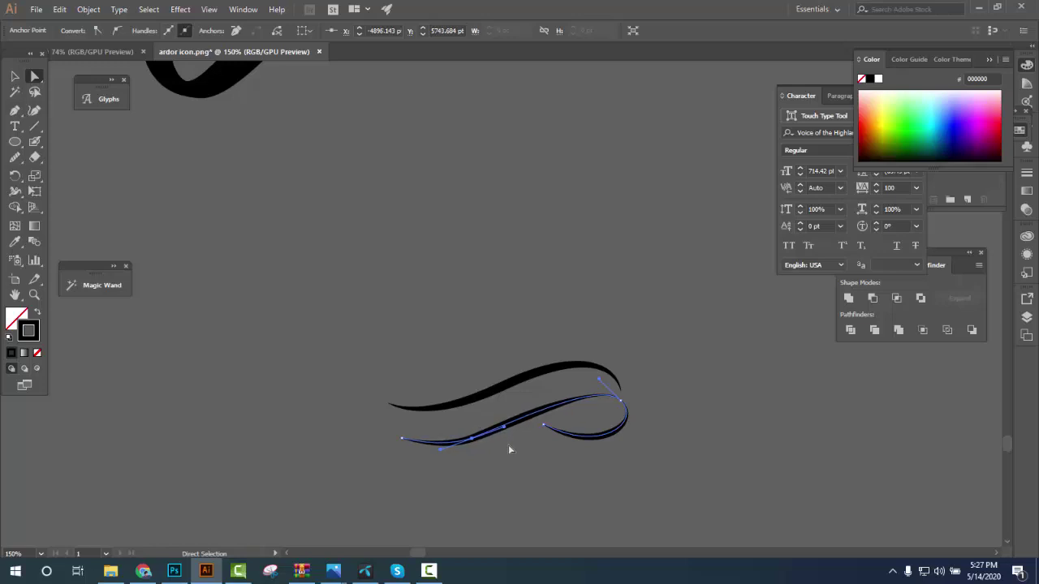
pyautogui.click(497, 463)
# Expand the swash's appearance into a solid filled shape via the Object menu
pyautogui.scroll(-1, 423, 478)
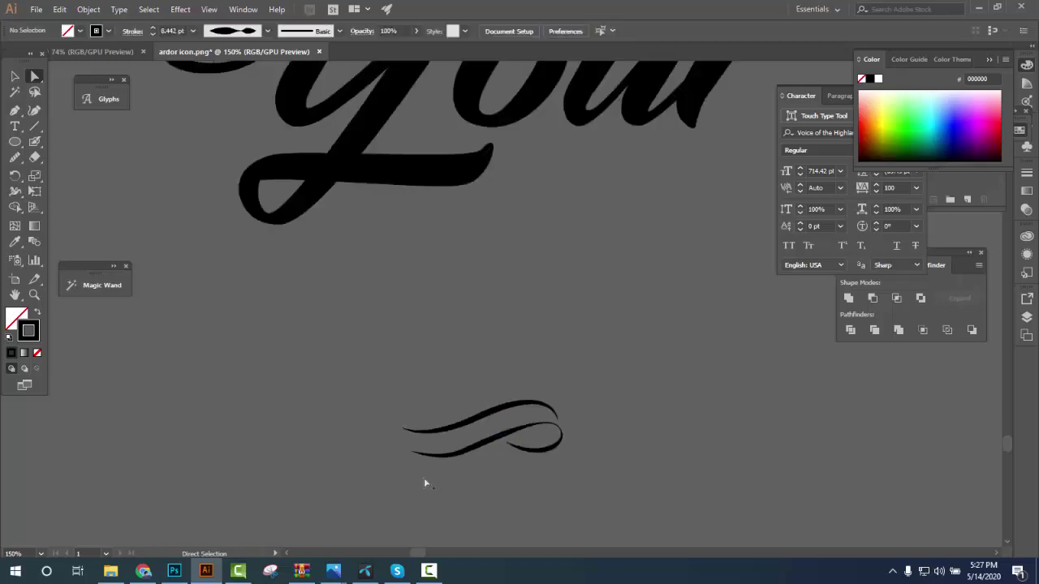
pyautogui.scroll(-1, 424, 478)
pyautogui.click(15, 75)
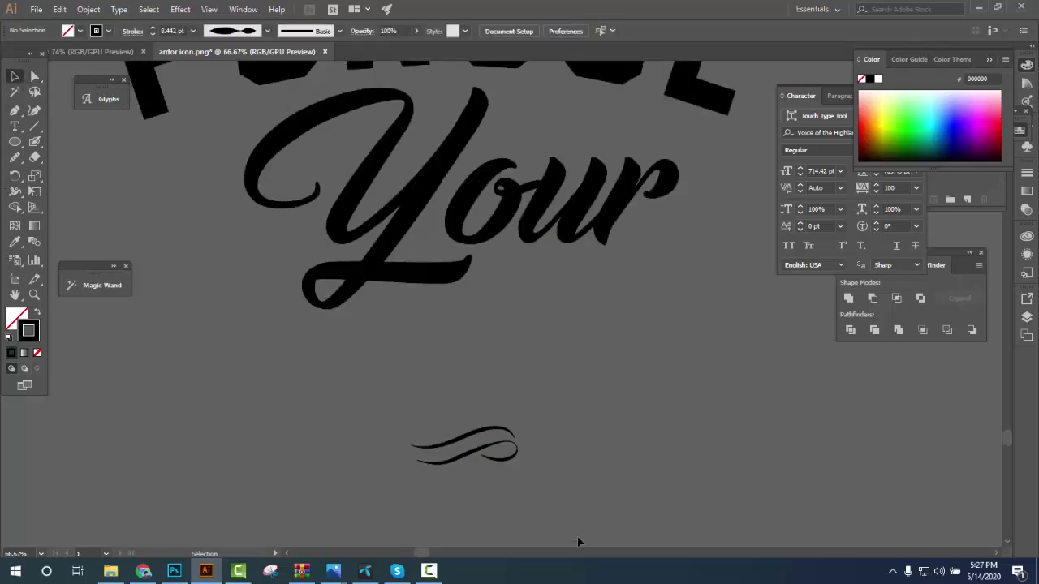
pyautogui.hotkey('ctrl', 'a')
pyautogui.click(461, 445)
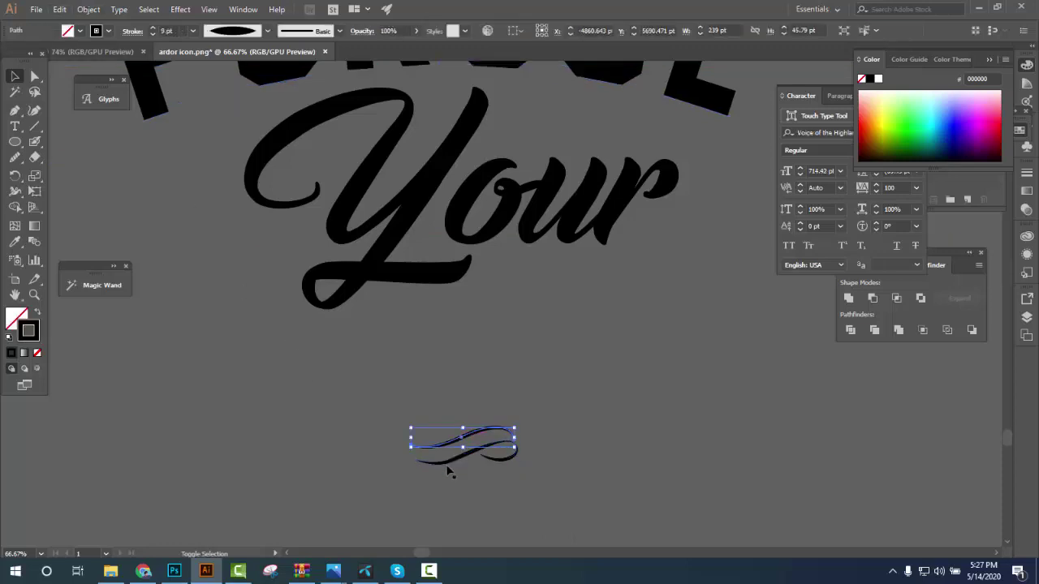
pyautogui.click(89, 9)
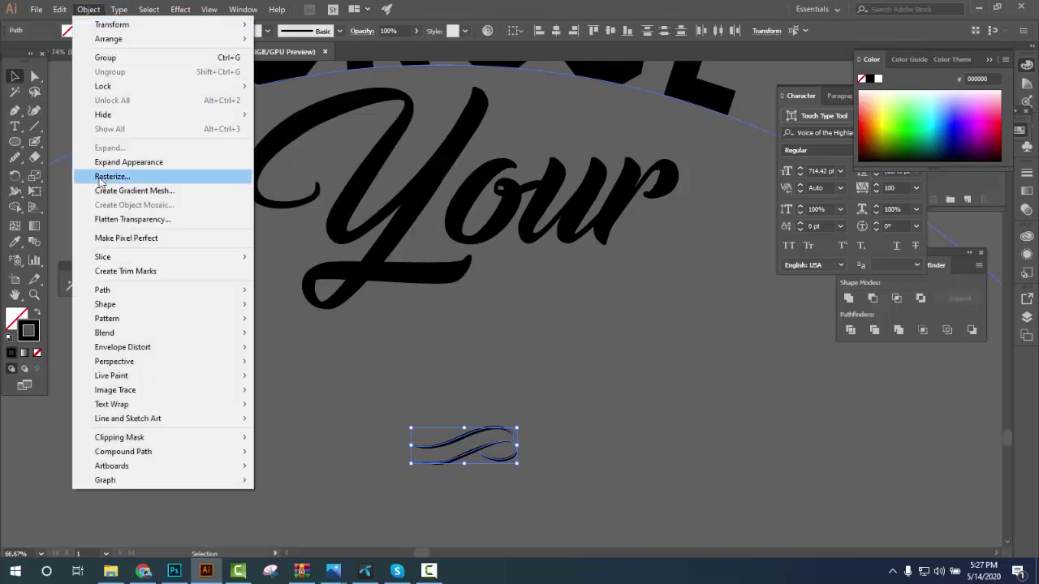
pyautogui.click(128, 162)
# Enlarge the swash to span the lettering, centre it under Your, and nudge Your left
pyautogui.moveTo(518, 463); pyautogui.dragTo(595, 529)
pyautogui.hotkey('ctrl', '-')
pyautogui.hotkey('ctrl', '-')
pyautogui.hotkey('ctrl', '-')
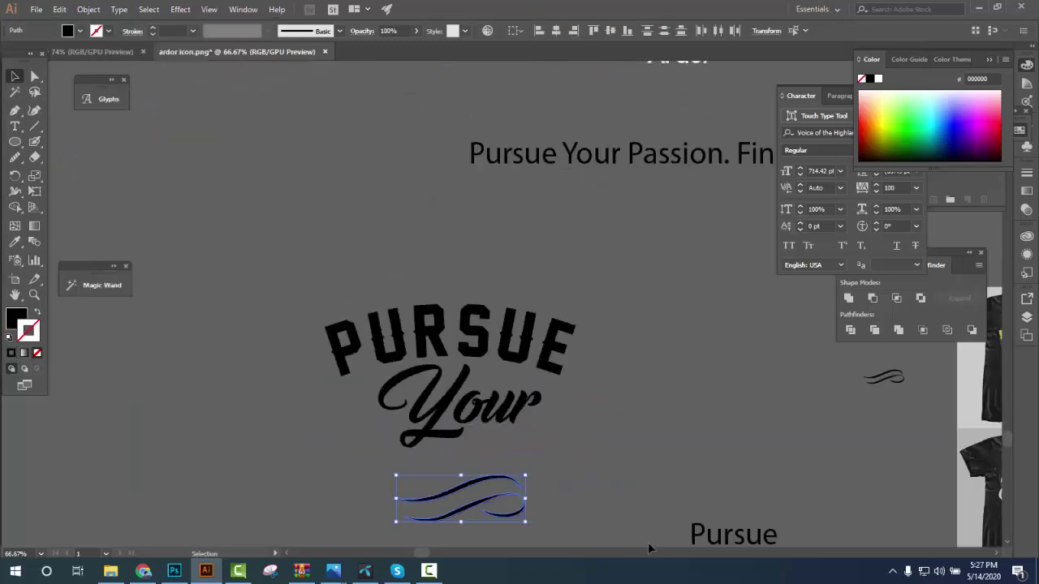
pyautogui.scroll(-5, 598, 390)
pyautogui.moveTo(520, 398); pyautogui.dragTo(488, 371)
pyautogui.moveTo(561, 386)
pyautogui.mouseDown()
pyautogui.moveTo(636, 448)
pyautogui.moveTo(635, 399)
pyautogui.mouseUp()
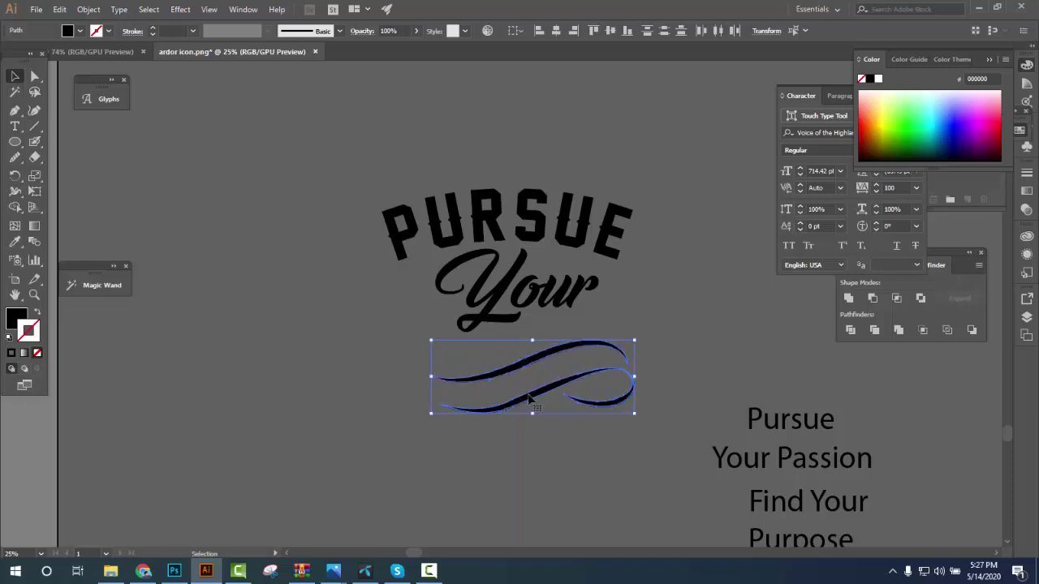
pyautogui.moveTo(523, 390); pyautogui.dragTo(499, 388)
pyautogui.hotkey('ctrl', '-')
pyautogui.hotkey('ctrl', '-')
pyautogui.scroll(2, 576, 475)
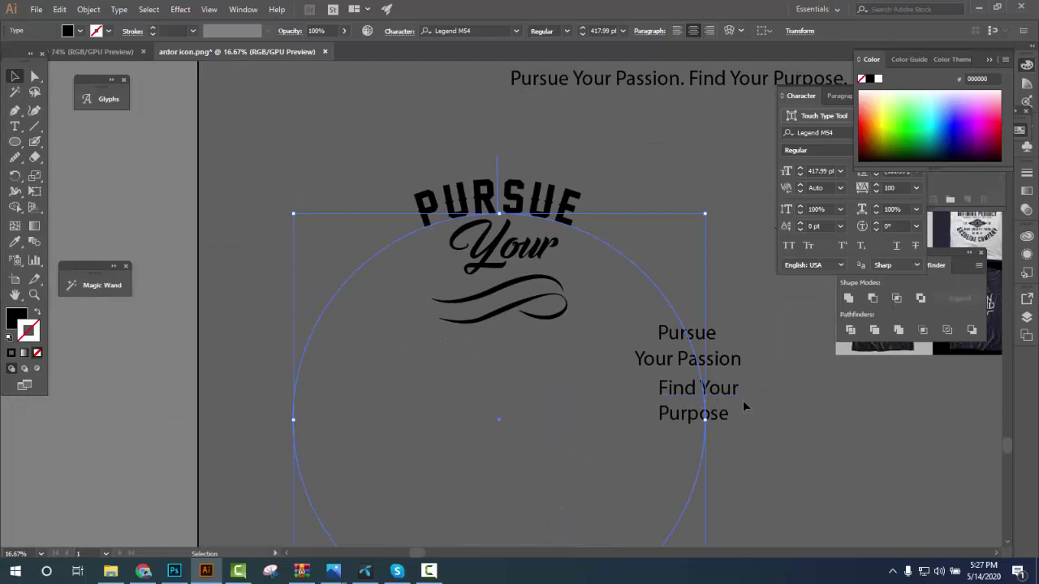
pyautogui.moveTo(503, 266); pyautogui.dragTo(500, 266)
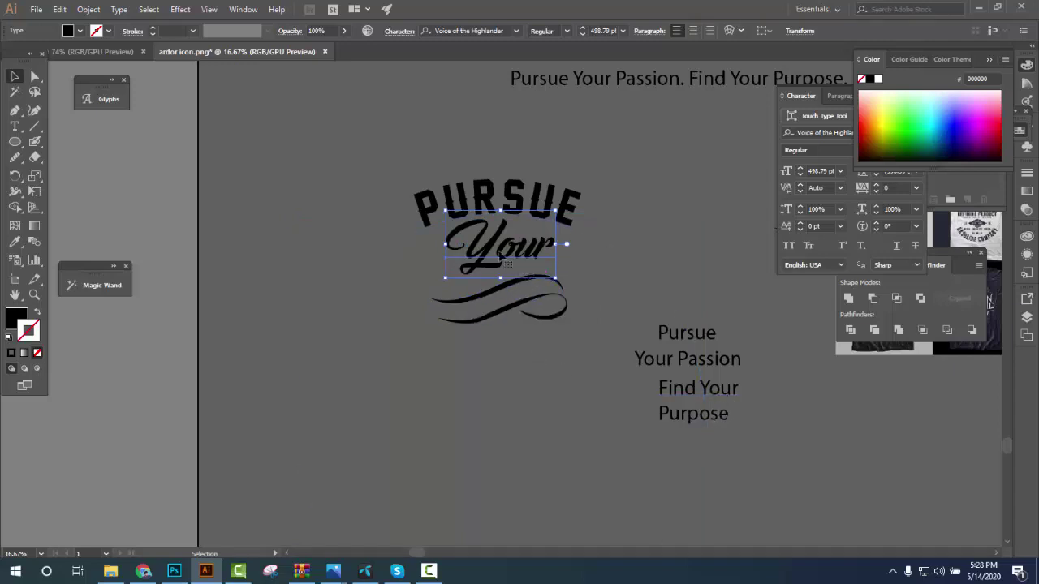
pyautogui.moveTo(497, 299); pyautogui.dragTo(507, 351)
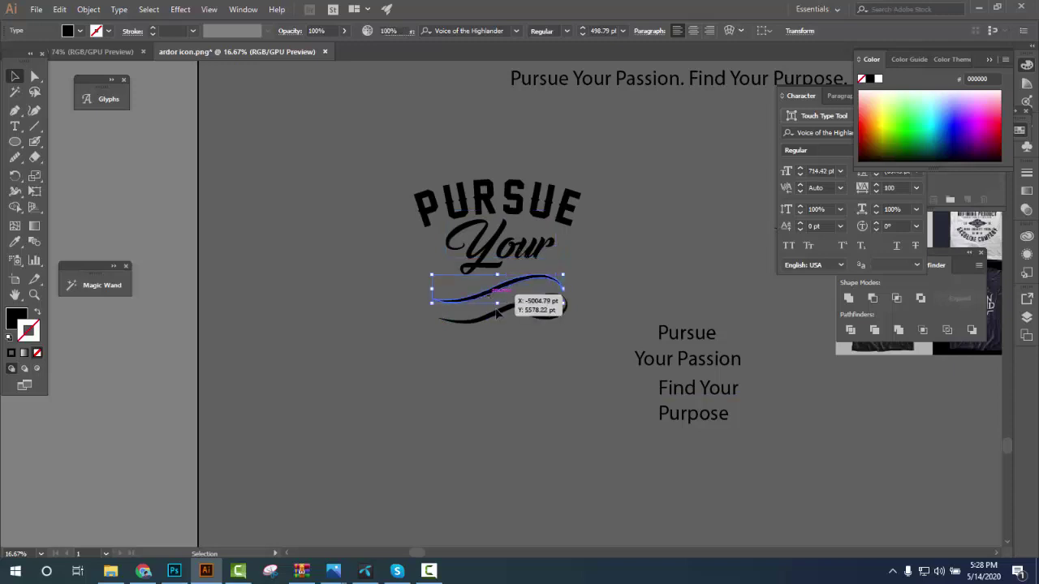
# Copy the word Passion and position the pasted copy just below the swash
pyautogui.press('t')
pyautogui.click(671, 359)
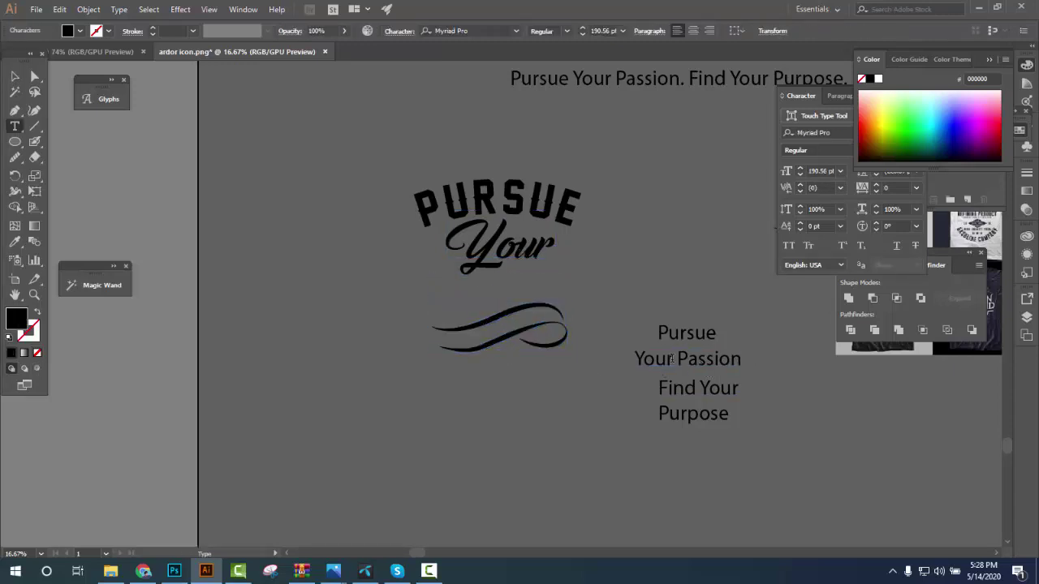
pyautogui.moveTo(679, 358); pyautogui.dragTo(752, 358)
pyautogui.hotkey('ctrl', 'c')
pyautogui.press('Escape')
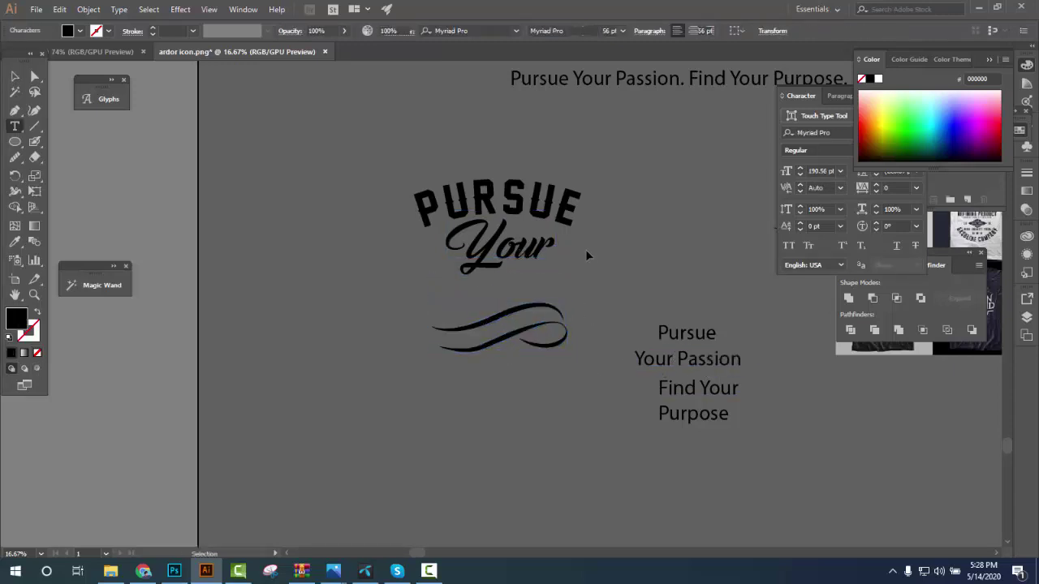
pyautogui.hotkey('ctrl', 'v')
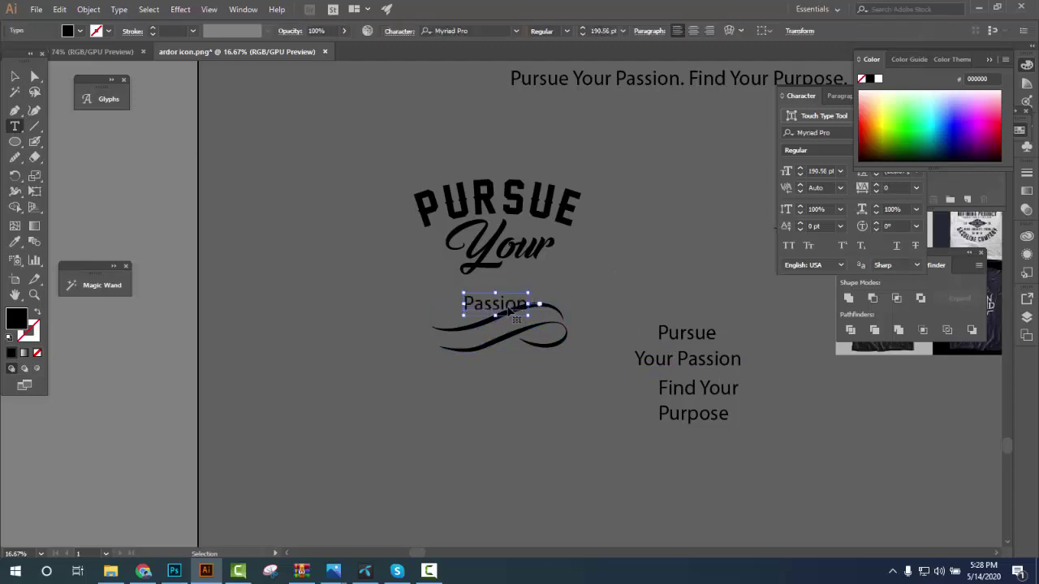
pyautogui.moveTo(511, 311); pyautogui.dragTo(513, 294)
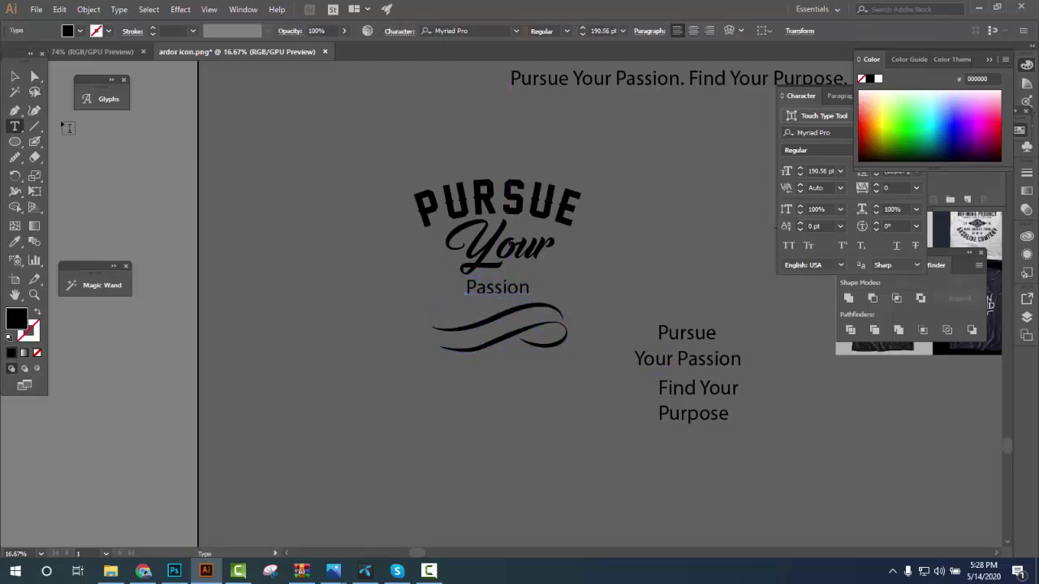
pyautogui.click(14, 77)
pyautogui.scroll(1, 611, 354)
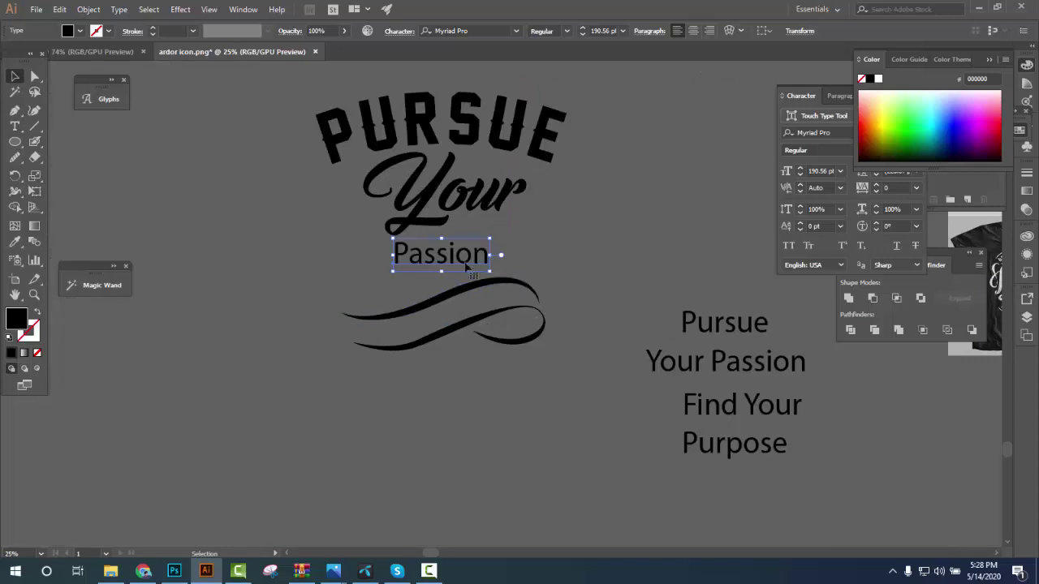
pyautogui.moveTo(455, 262)
pyautogui.mouseDown()
pyautogui.moveTo(437, 271)
pyautogui.moveTo(398, 353)
pyautogui.moveTo(410, 383)
pyautogui.mouseUp()
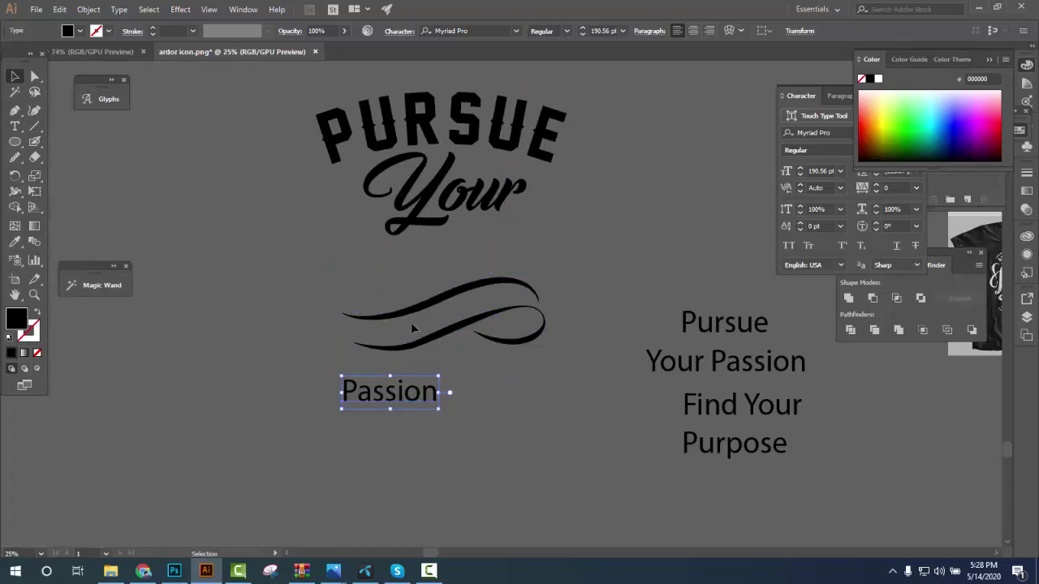
pyautogui.click(14, 110)
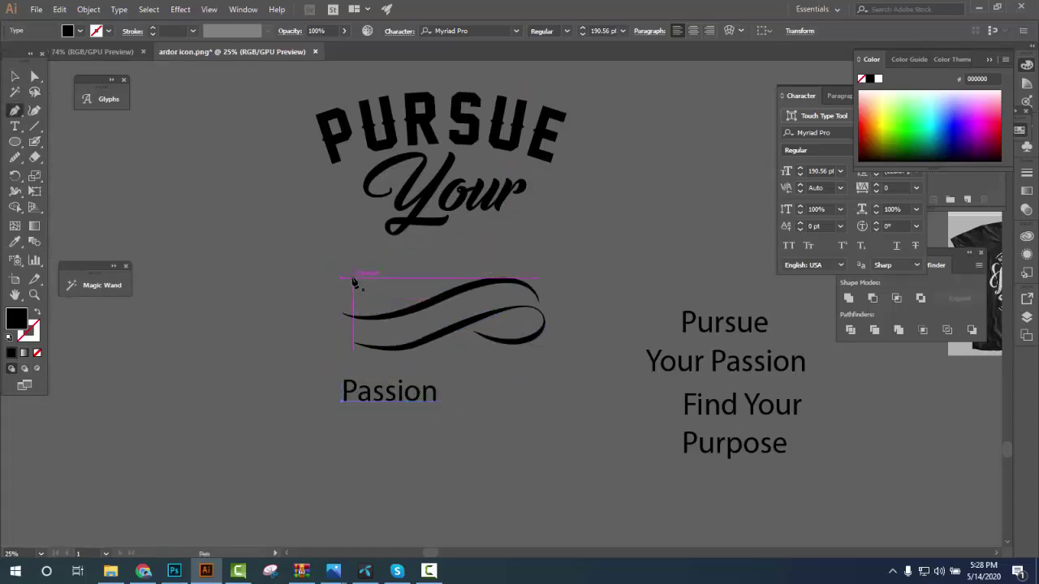
# Draw a curved path with no fill just above the swash
pyautogui.click(345, 282)
pyautogui.moveTo(412, 280); pyautogui.dragTo(443, 263)
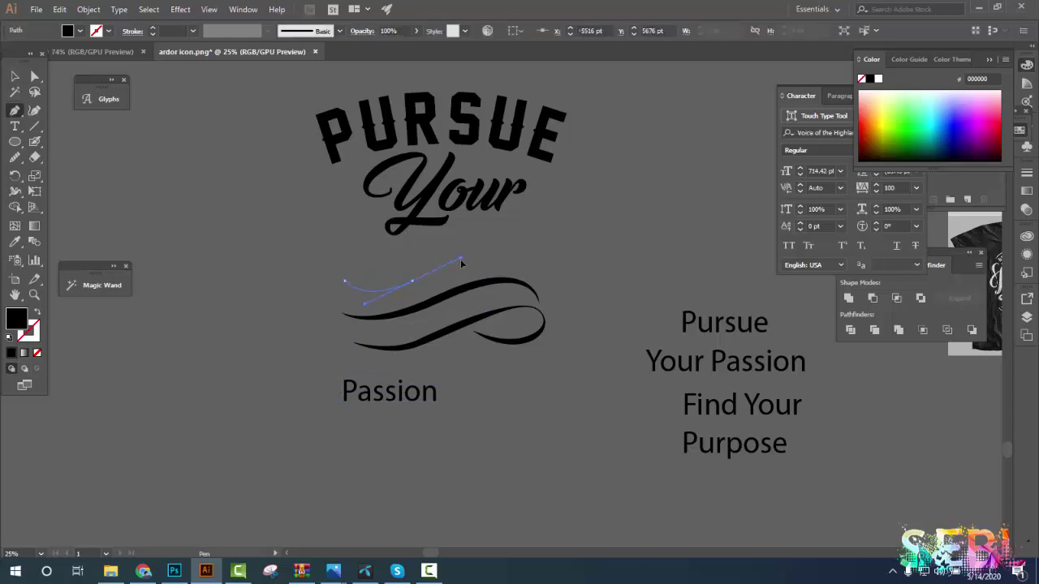
pyautogui.click(460, 261)
pyautogui.moveTo(526, 266)
pyautogui.mouseDown()
pyautogui.moveTo(547, 290)
pyautogui.moveTo(556, 285)
pyautogui.mouseUp()
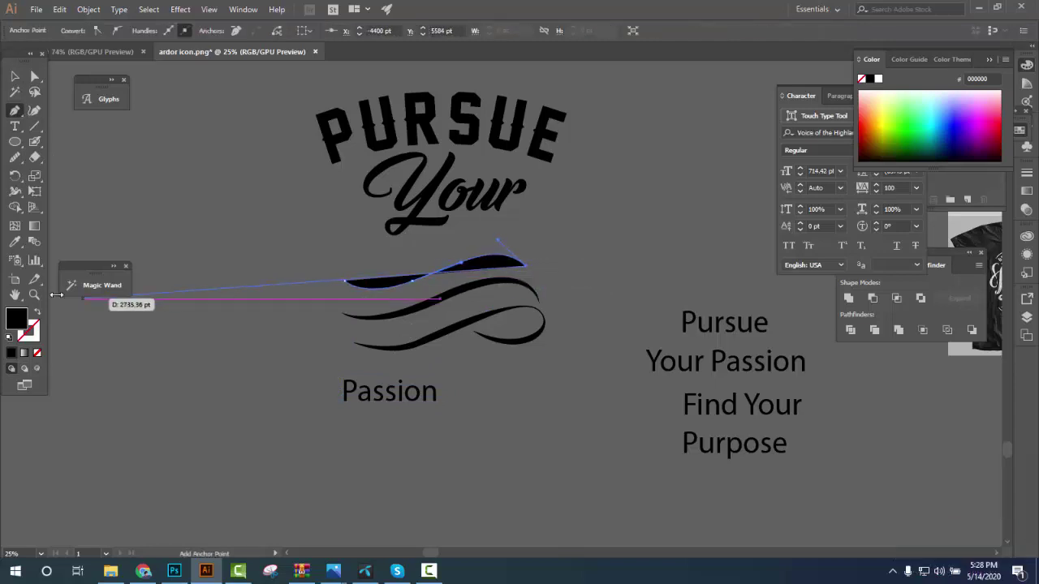
pyautogui.click(35, 313)
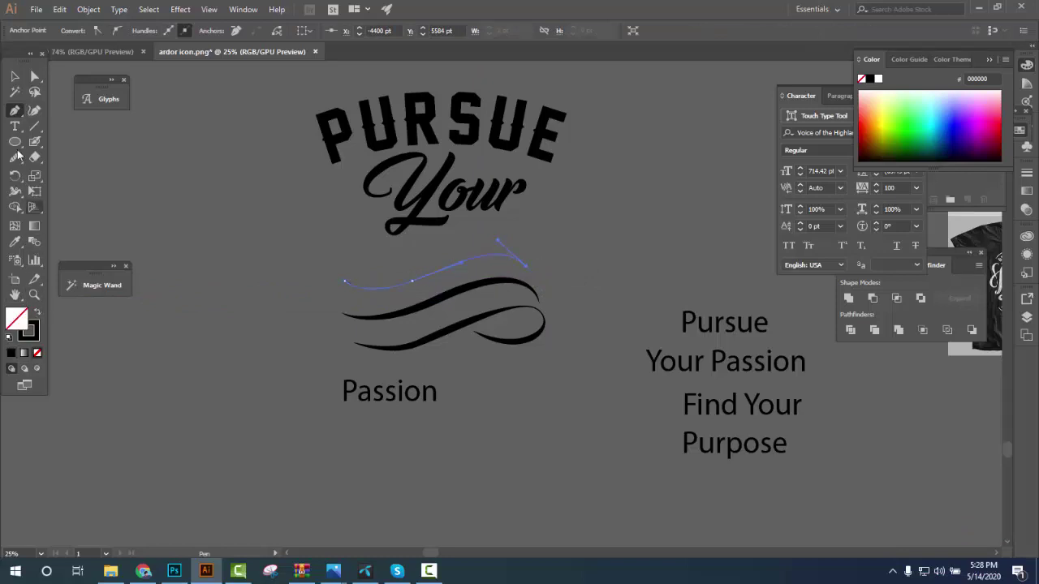
# Paste Passion as type on the new curved path
pyautogui.click(15, 126)
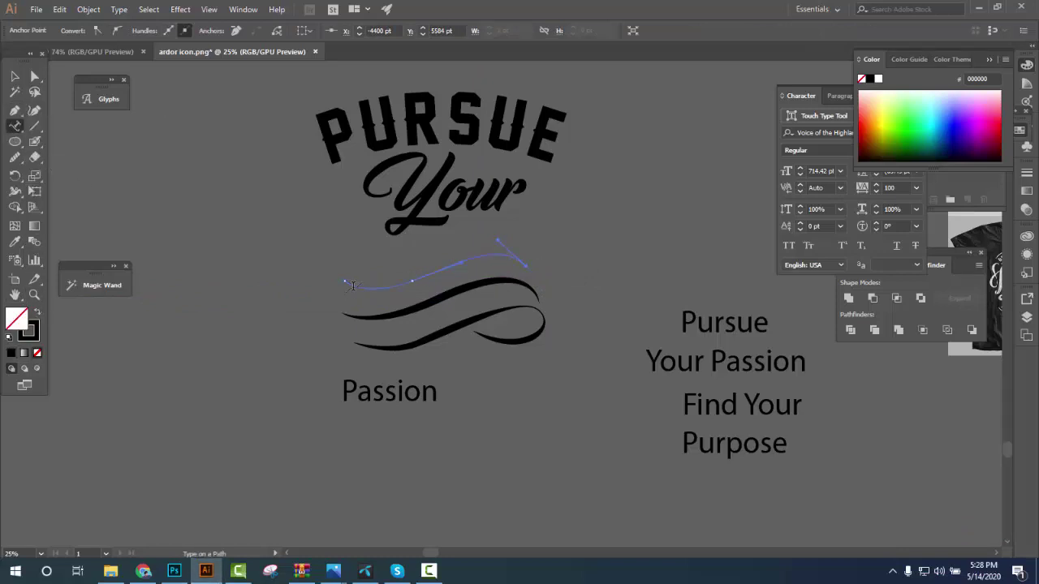
pyautogui.click(349, 284)
pyautogui.hotkey('ctrl', 'v')
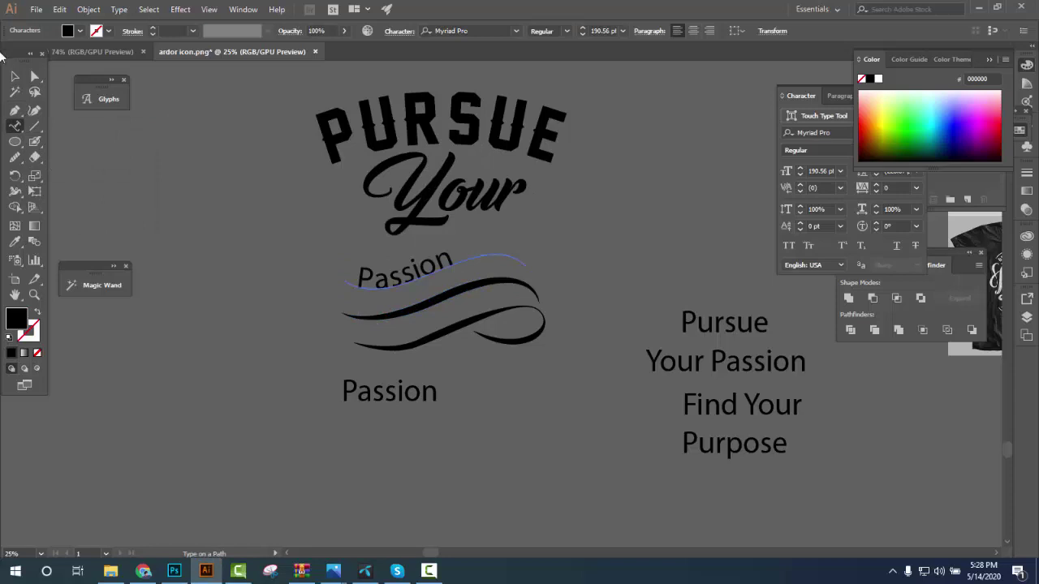
pyautogui.click(15, 76)
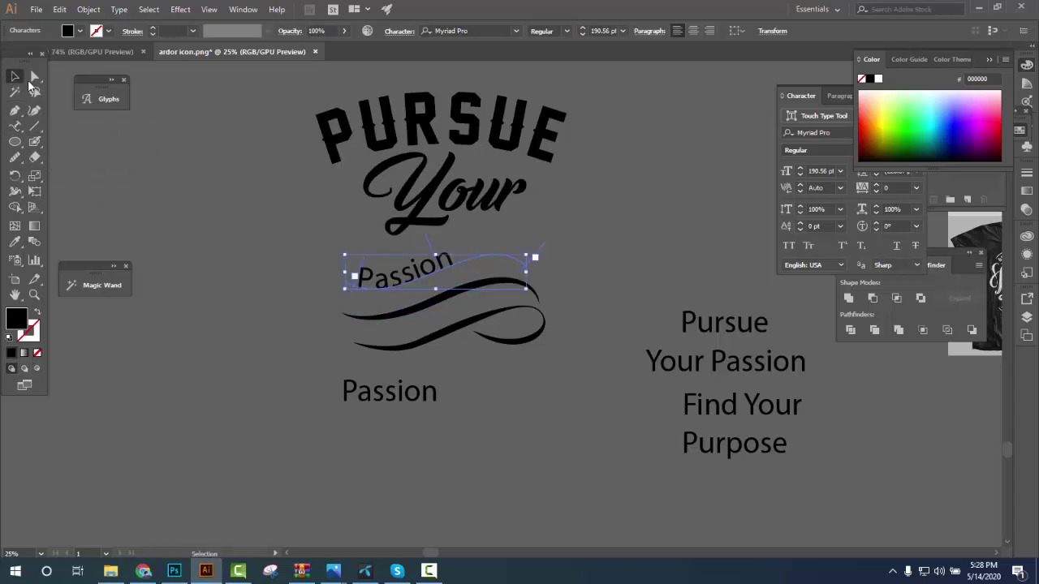
# Set the curved Passion to 207 pt in Couture Bold
pyautogui.click(800, 168)
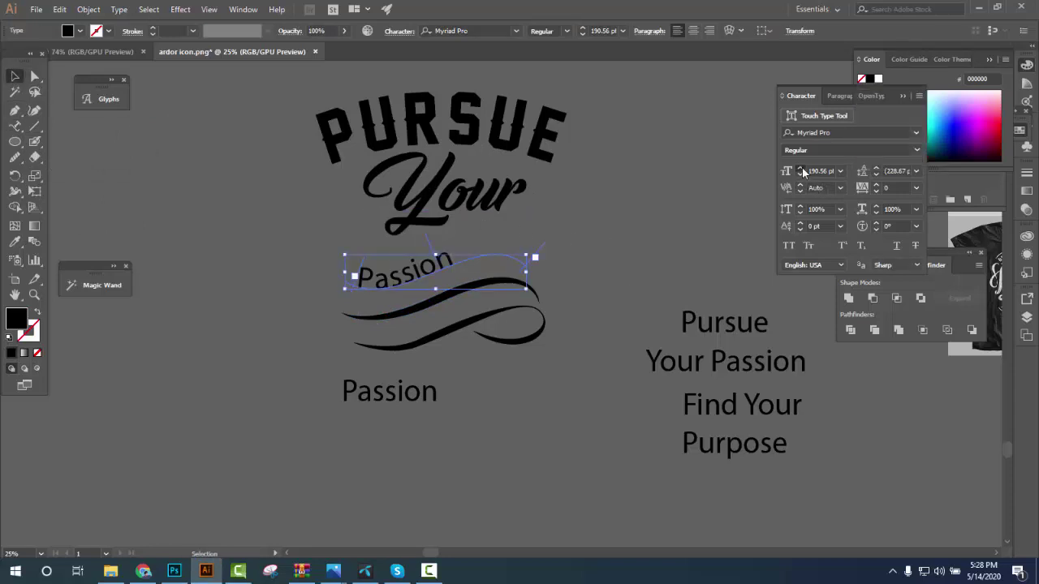
pyautogui.click(916, 133)
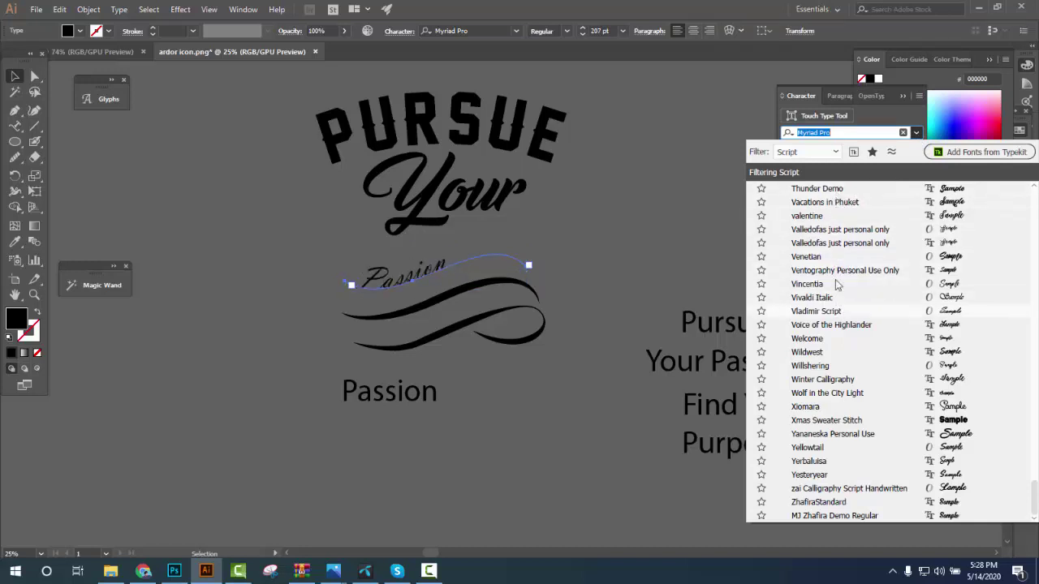
pyautogui.click(808, 151)
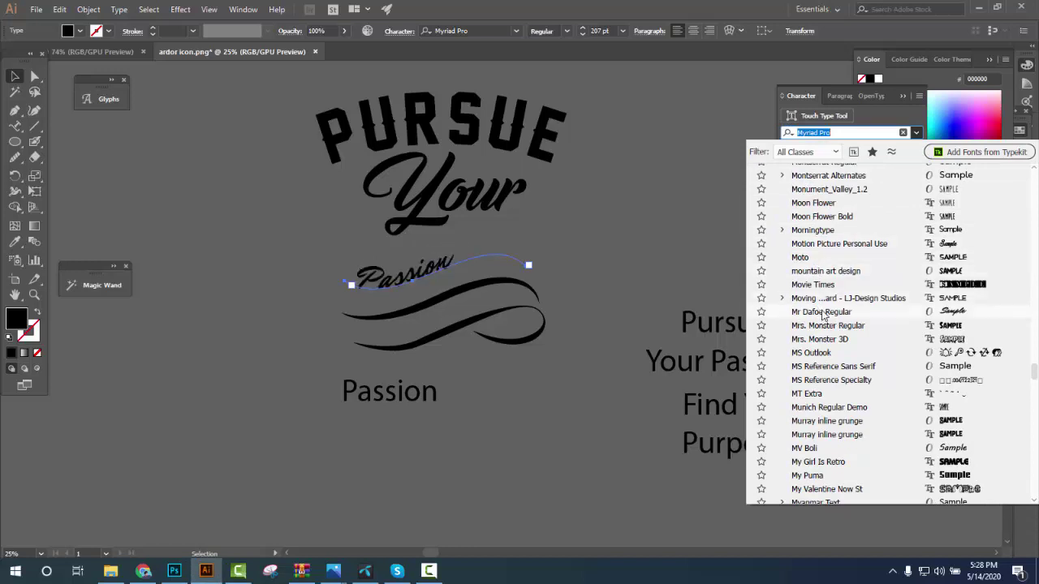
pyautogui.write('d')
pyautogui.press('Escape')
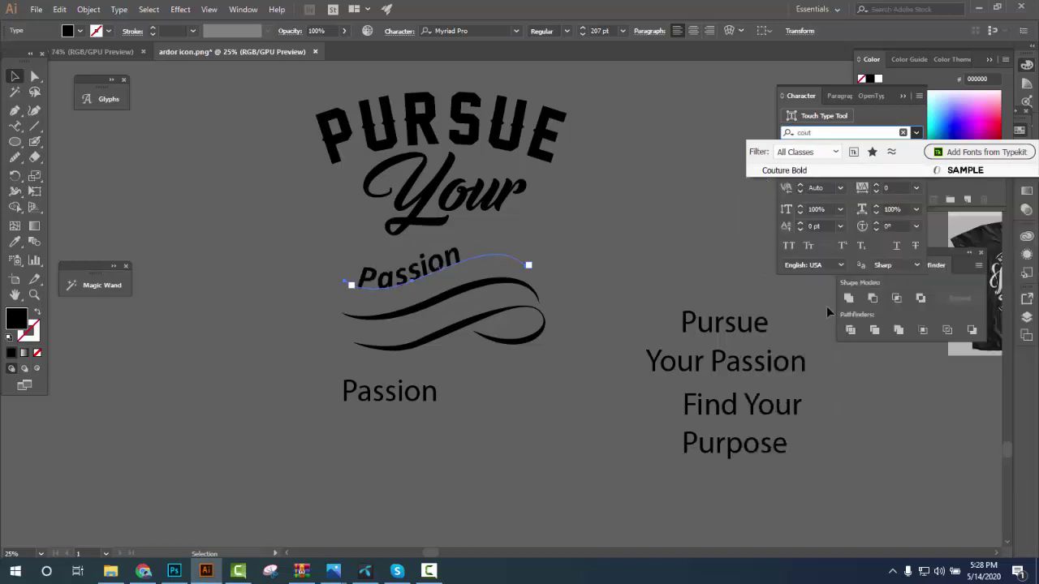
# Alt-drag a duplicate PASSION down onto the swash and scale it smaller
pyautogui.click(620, 253)
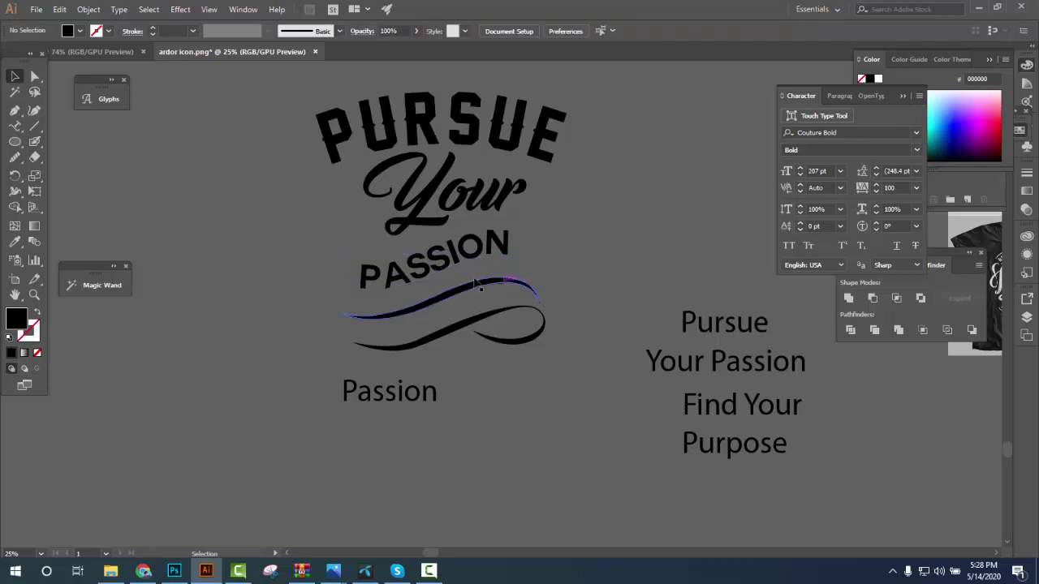
pyautogui.click(473, 280)
pyautogui.moveTo(530, 291); pyautogui.dragTo(559, 294)
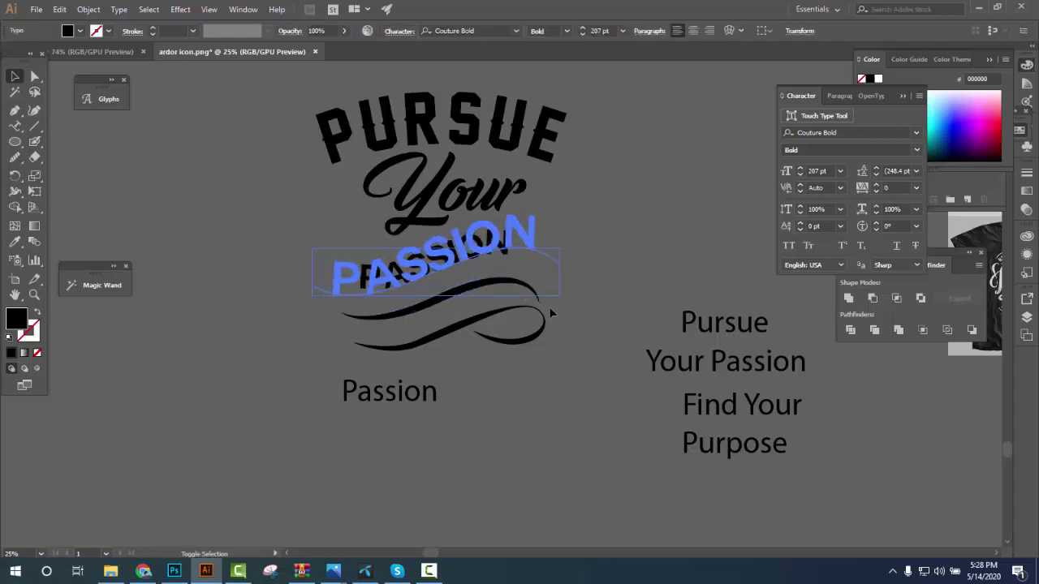
pyautogui.moveTo(508, 257)
pyautogui.mouseDown()
pyautogui.moveTo(518, 274)
pyautogui.moveTo(487, 275)
pyautogui.moveTo(507, 294)
pyautogui.mouseUp()
pyautogui.hotkey('ctrl', 'z')
pyautogui.click(628, 271)
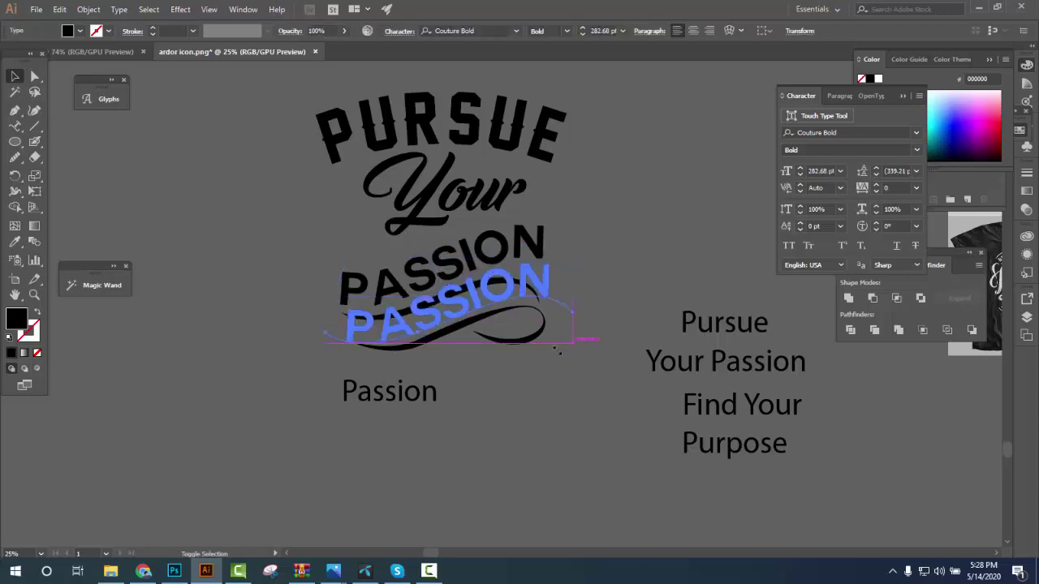
pyautogui.moveTo(576, 344); pyautogui.dragTo(552, 354)
pyautogui.click(483, 369)
# Reposition the lower PASSION copy and join Find Your and Purpose into one line
pyautogui.scroll(1, 483, 369)
pyautogui.moveTo(483, 368); pyautogui.dragTo(480, 272)
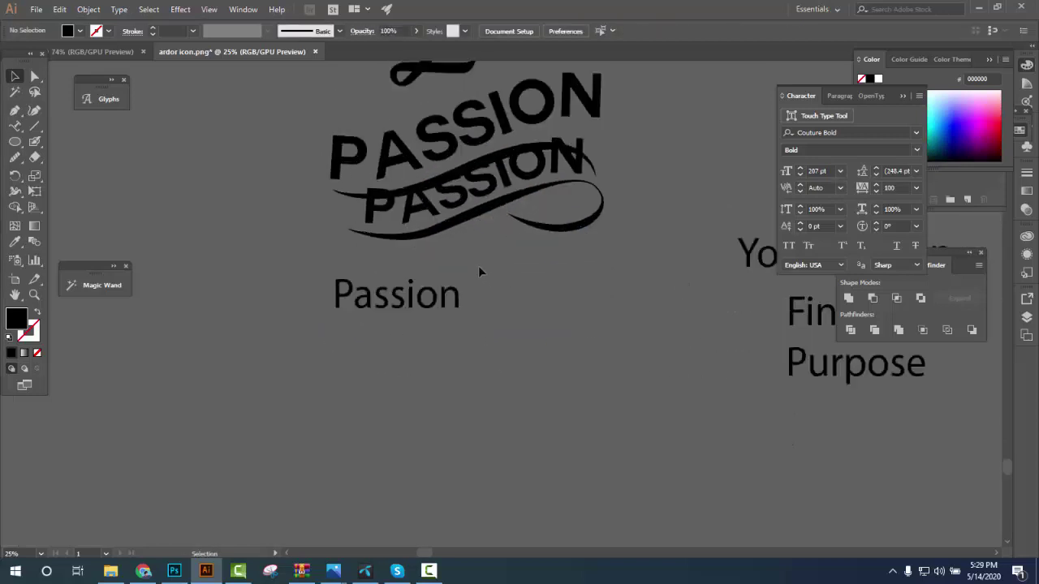
pyautogui.click(469, 205)
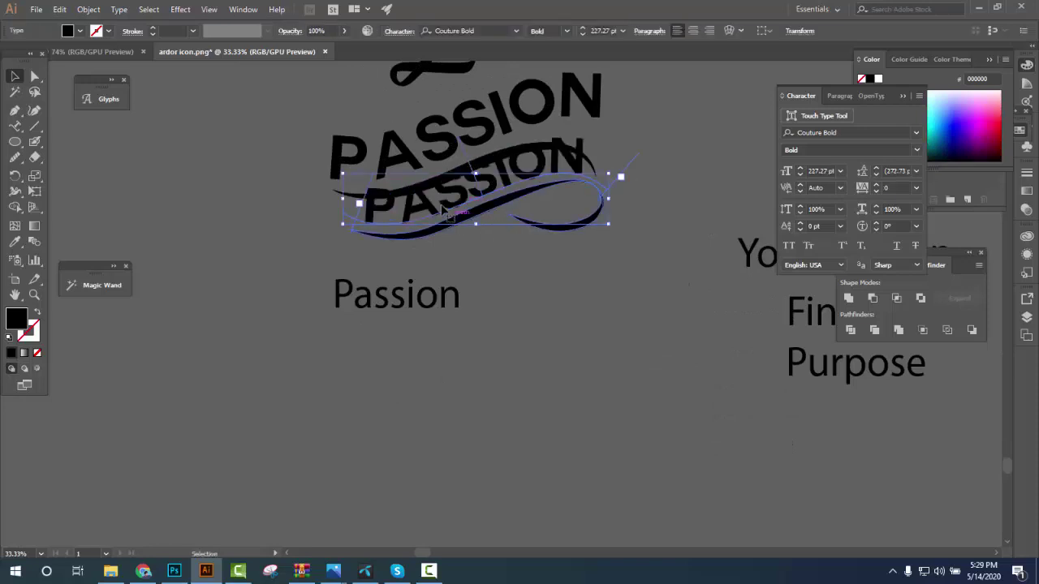
pyautogui.scroll(-1, 553, 273)
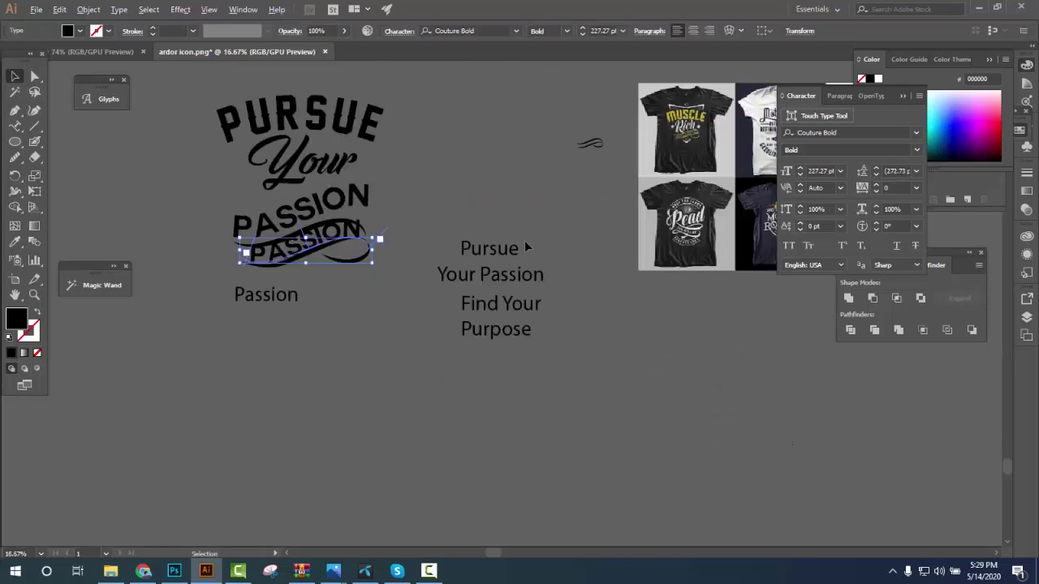
pyautogui.moveTo(491, 313)
pyautogui.mouseDown()
pyautogui.moveTo(430, 336)
pyautogui.moveTo(411, 331)
pyautogui.mouseUp()
pyautogui.moveTo(490, 337); pyautogui.dragTo(466, 338)
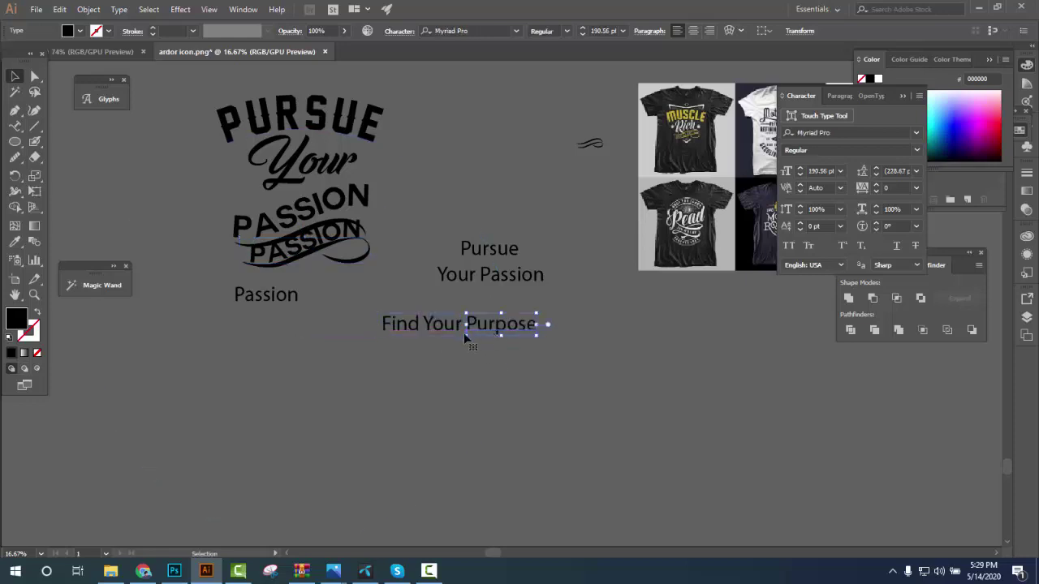
pyautogui.keyDown('shift'); pyautogui.click(507, 344); pyautogui.keyUp('shift')
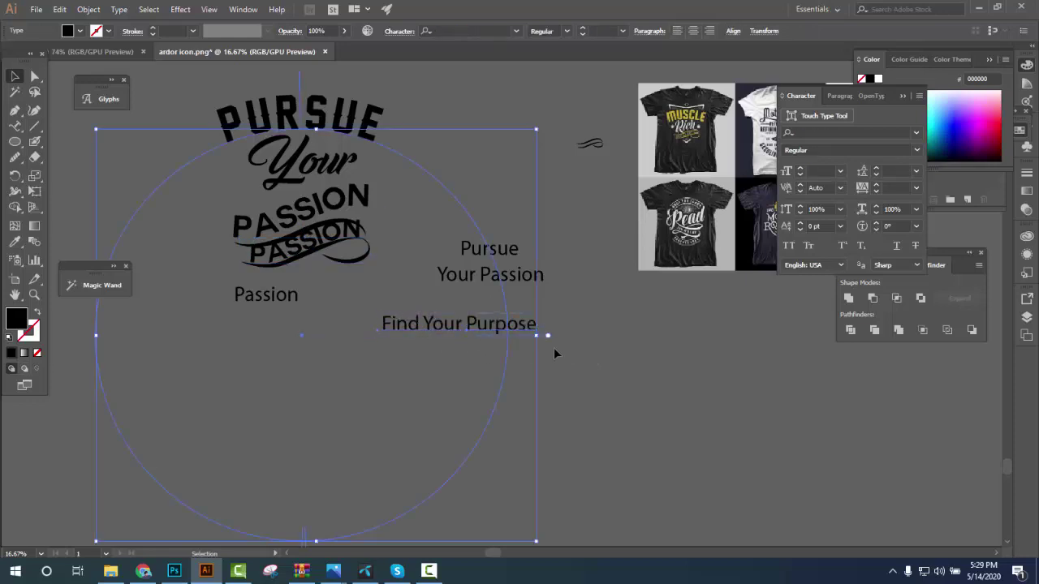
pyautogui.keyDown('shift'); pyautogui.click(435, 187); pyautogui.keyUp('shift')
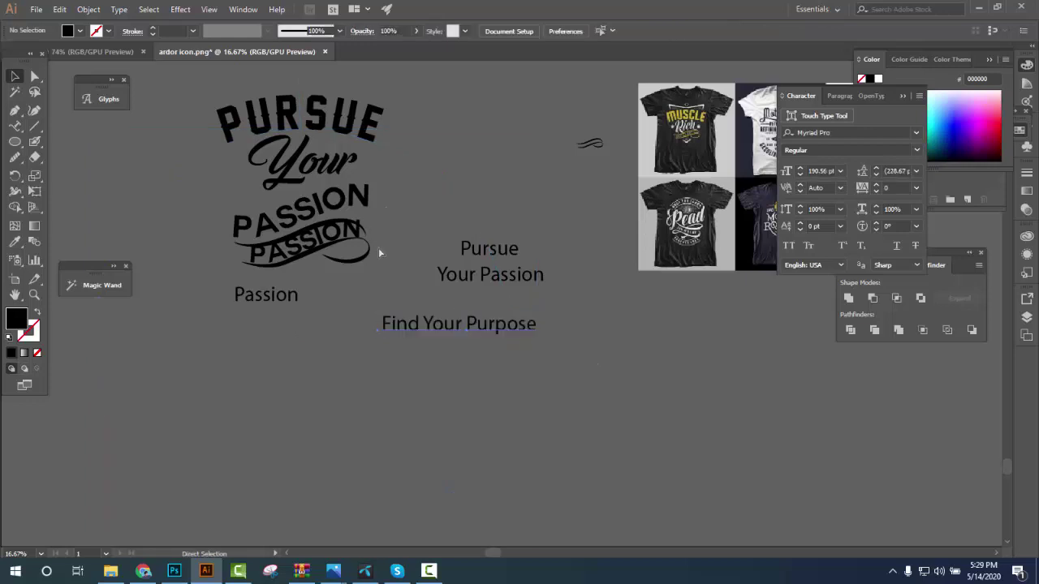
# Shrink the curved Find Your Purpose text to 148 pt and add a space before Purpose
pyautogui.scroll(2, 247, 298)
pyautogui.write('t')
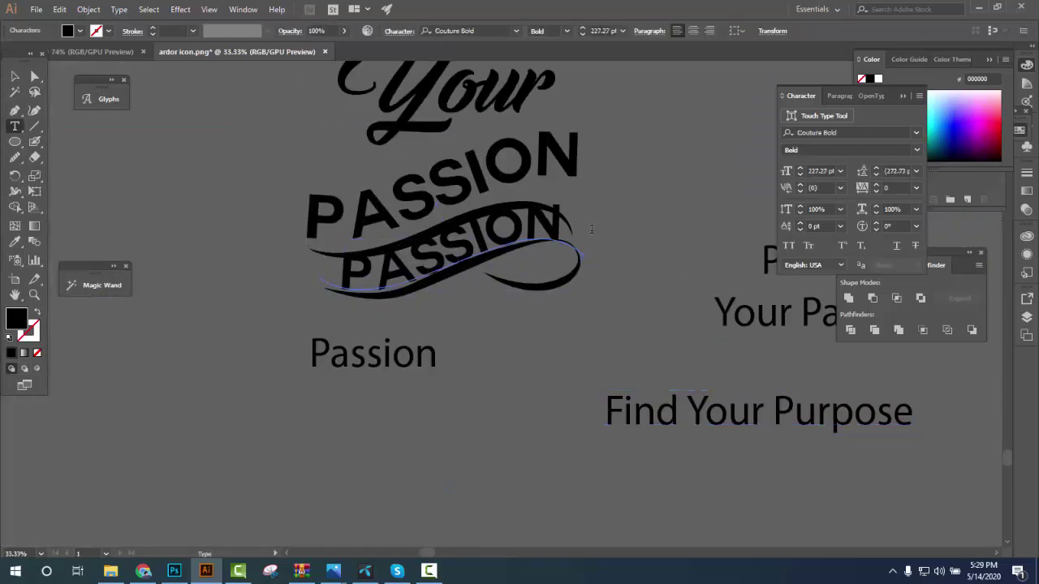
pyautogui.write('Find')
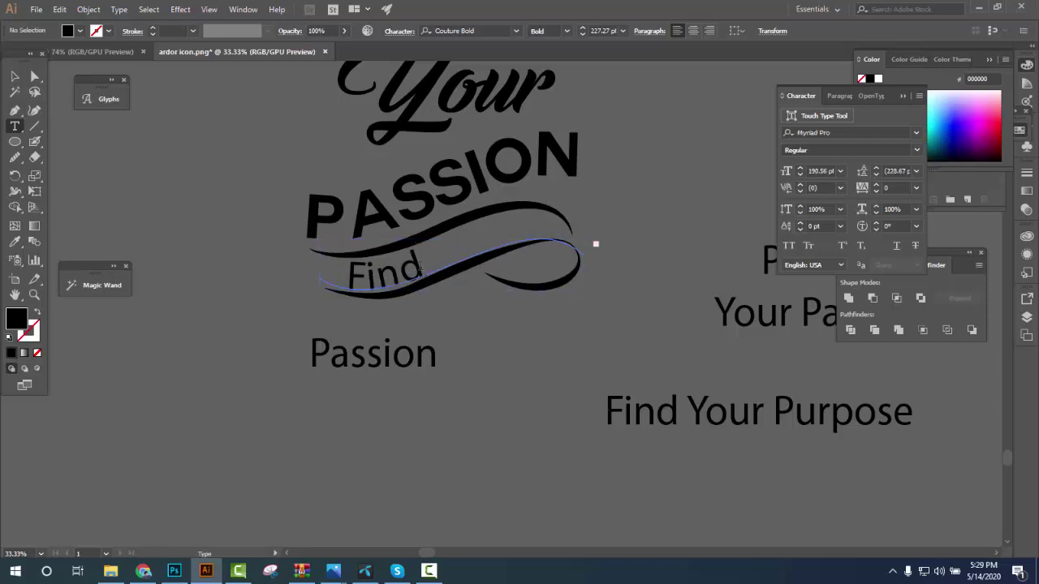
pyautogui.doubleClick(422, 274)
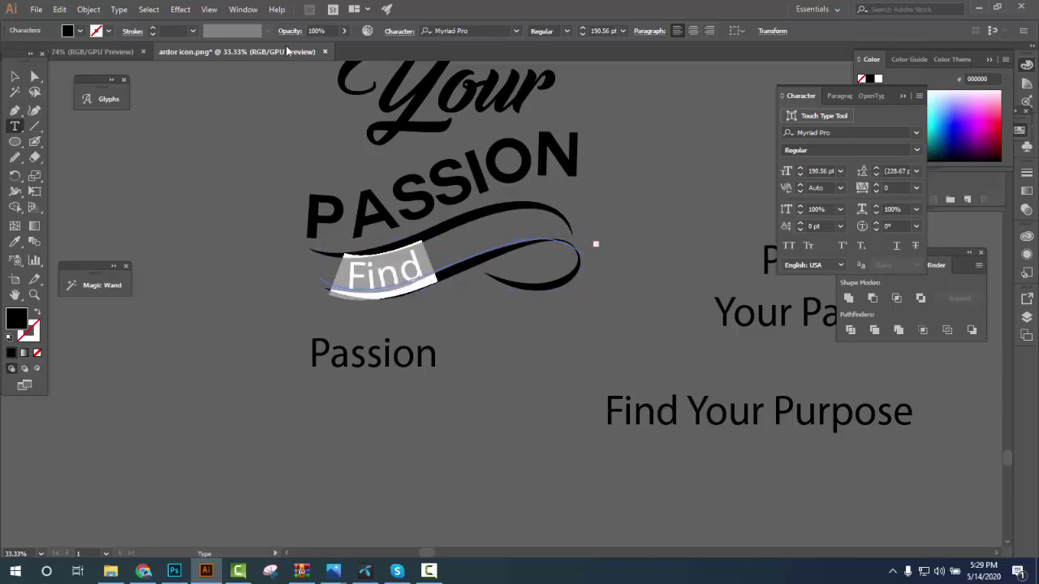
pyautogui.click(800, 175)
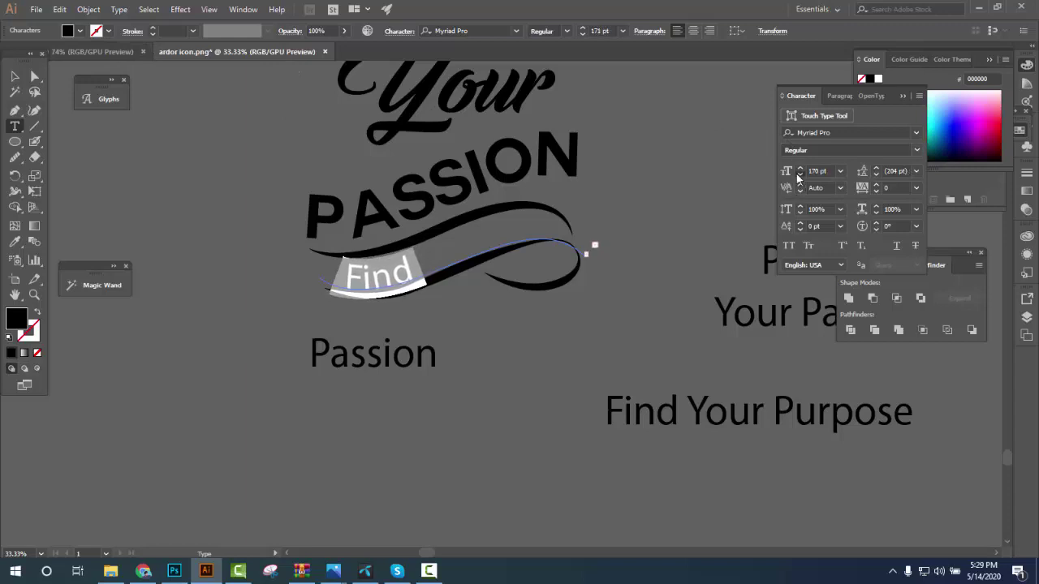
pyautogui.click(799, 176)
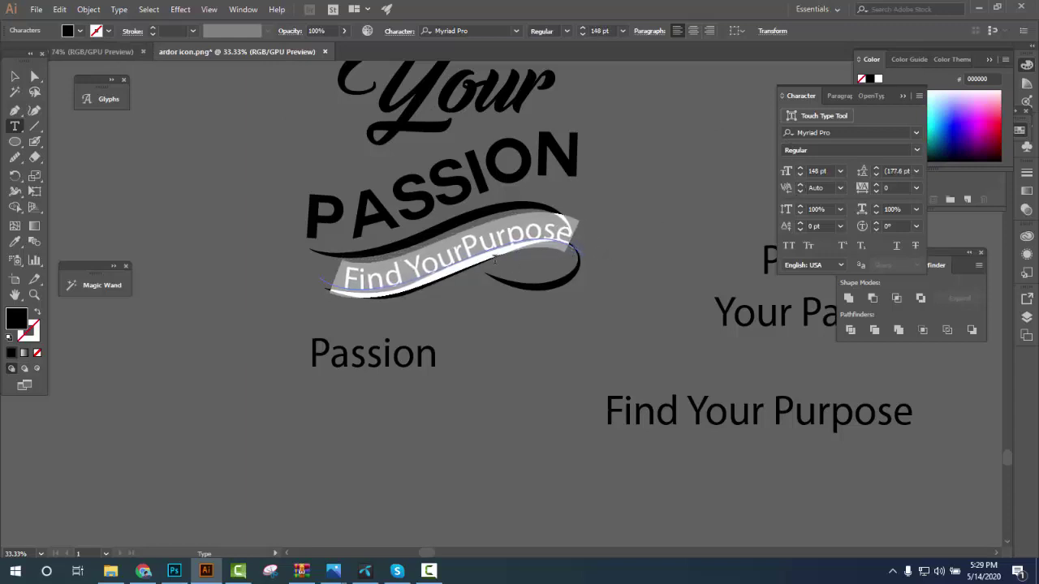
pyautogui.click(461, 248)
# Nudge Find Your Purpose up, tilt it slightly counterclockwise, and reduce it to 138 pt
pyautogui.click(15, 75)
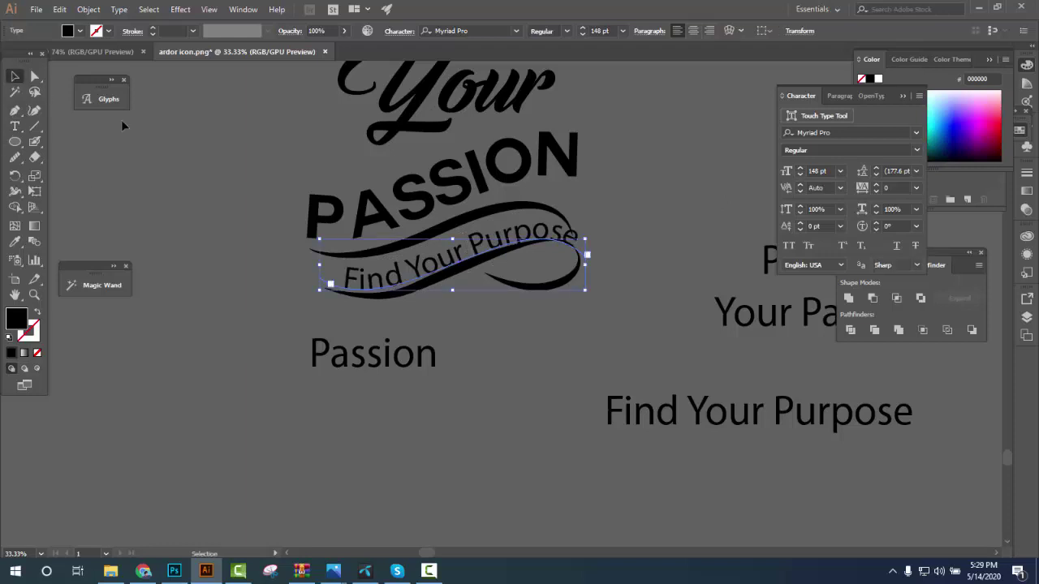
pyautogui.click(485, 318)
pyautogui.scroll(2, 485, 318)
pyautogui.moveTo(420, 217); pyautogui.dragTo(420, 212)
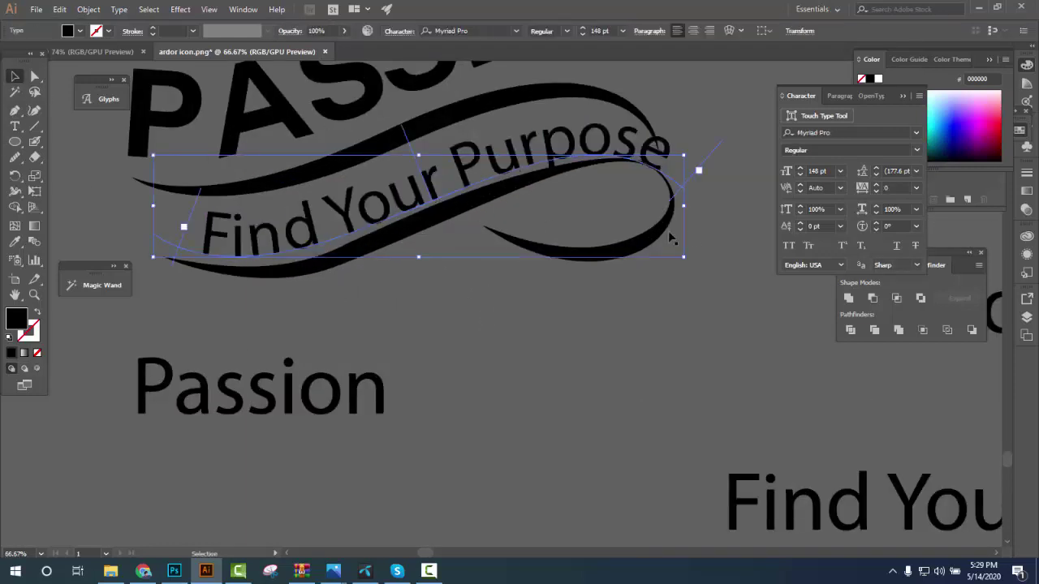
pyautogui.moveTo(691, 204); pyautogui.dragTo(691, 196)
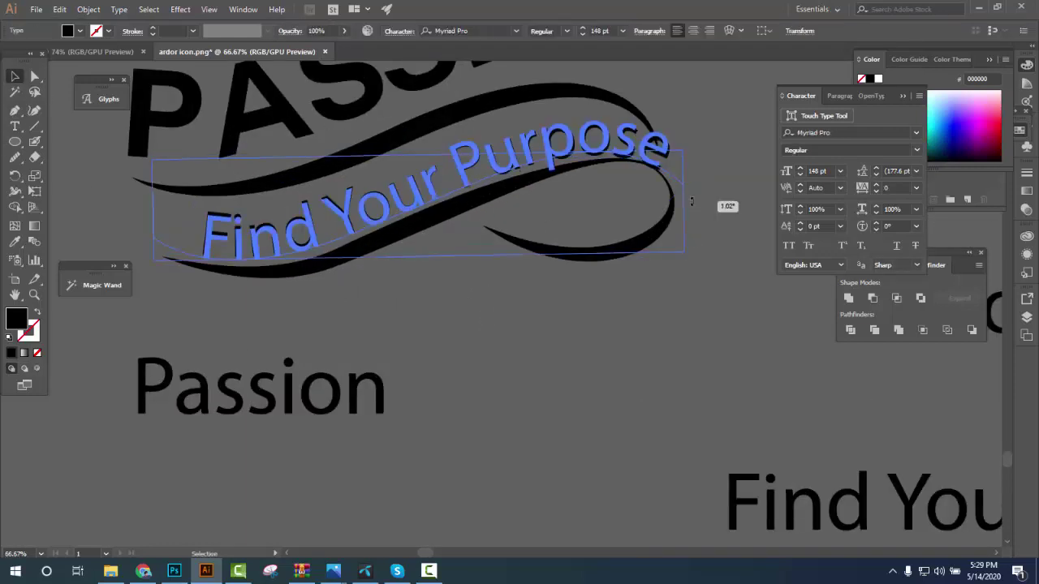
pyautogui.click(799, 176)
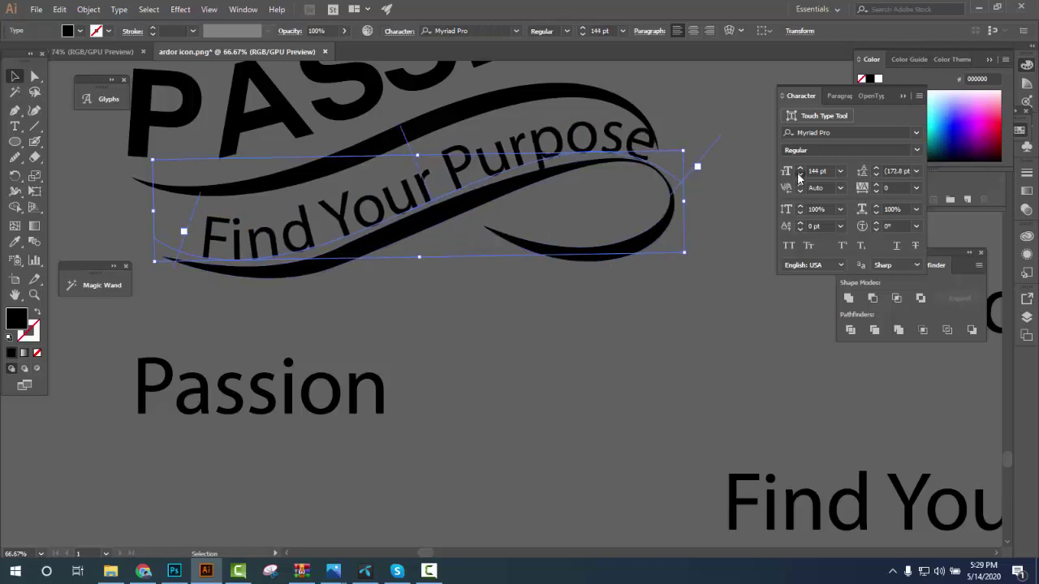
pyautogui.click(800, 175)
pyautogui.click(449, 290)
pyautogui.hotkey('ctrl', '-')
pyautogui.hotkey('ctrl', '-')
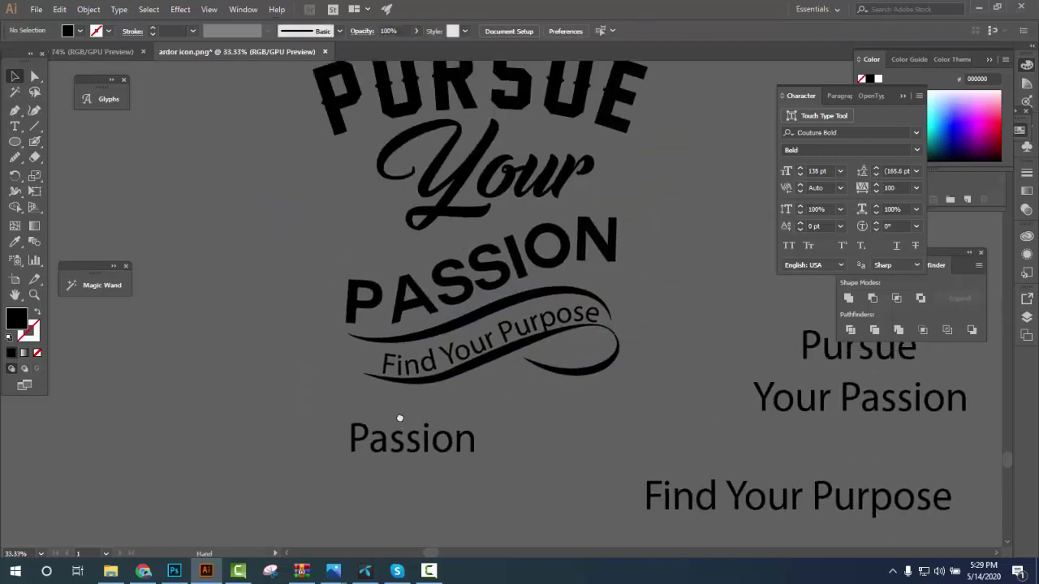
pyautogui.hotkey('ctrl', '-')
pyautogui.moveTo(444, 426); pyautogui.dragTo(428, 459)
pyautogui.hotkey('ctrl', '+')
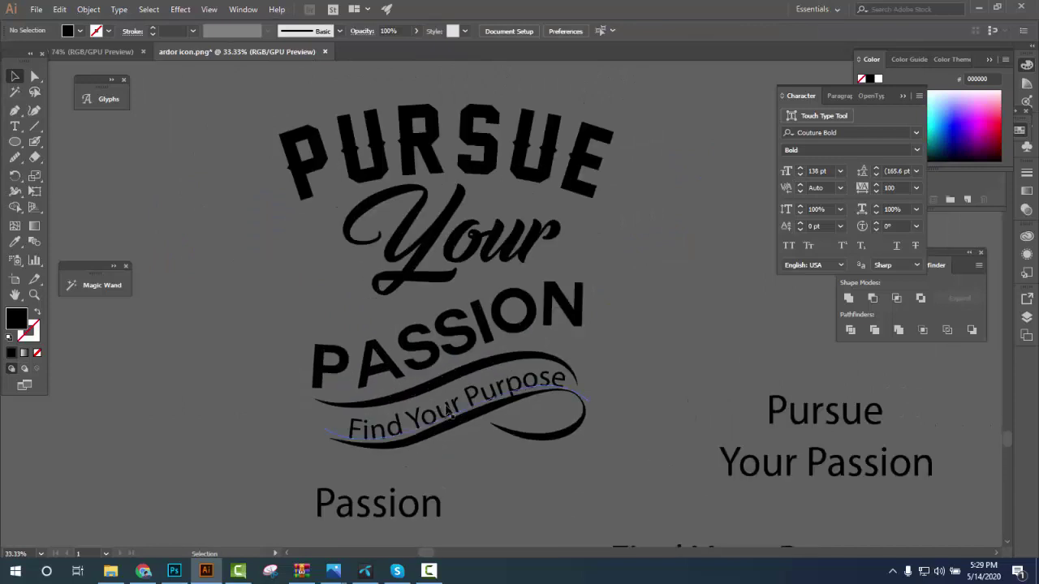
pyautogui.click(422, 414)
# Apply BERNIER REGULAR from the favourite fonts to the curved text and move it toward centre
pyautogui.click(839, 132)
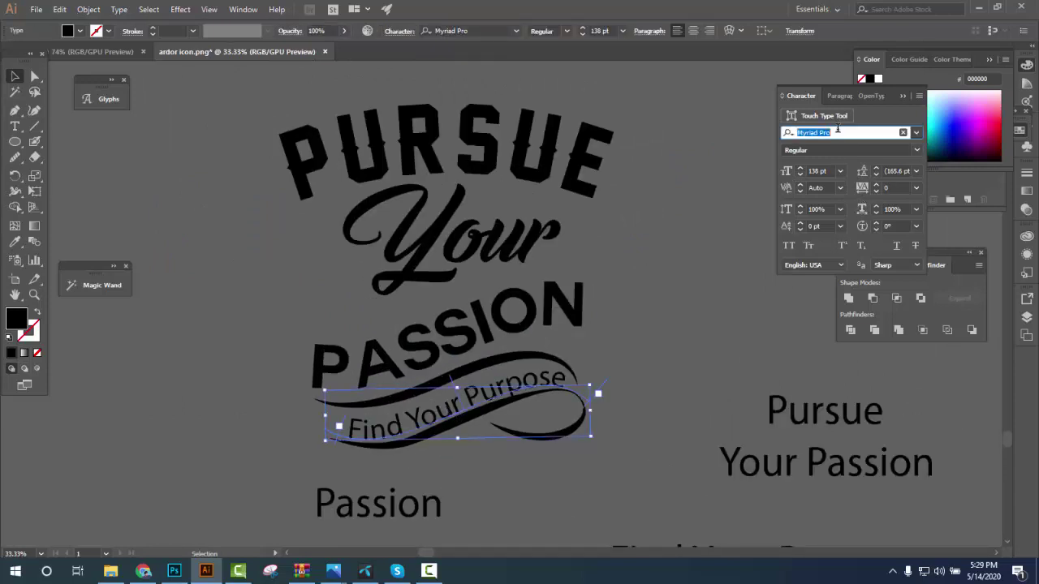
pyautogui.click(917, 133)
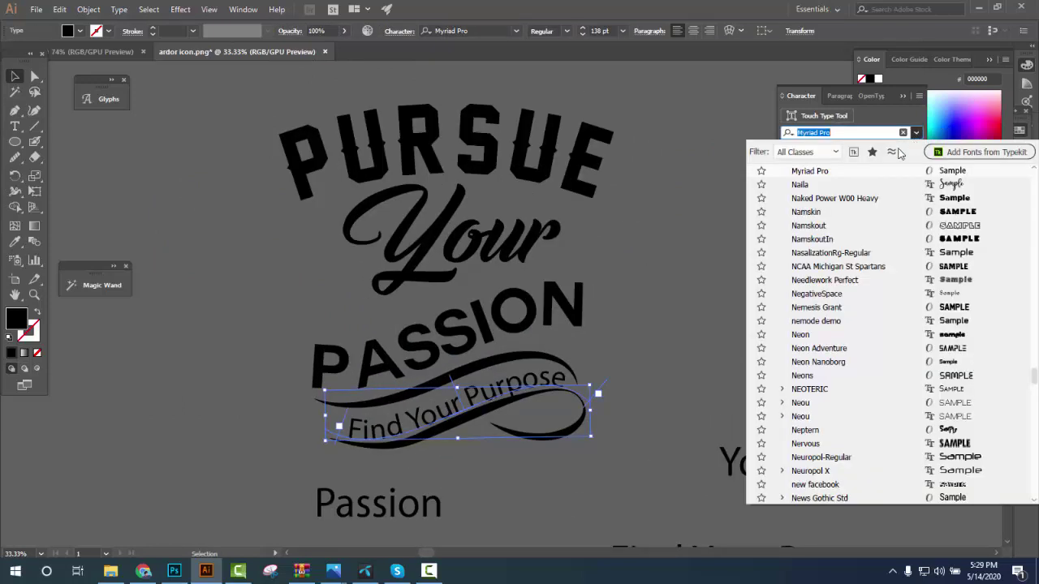
pyautogui.click(872, 152)
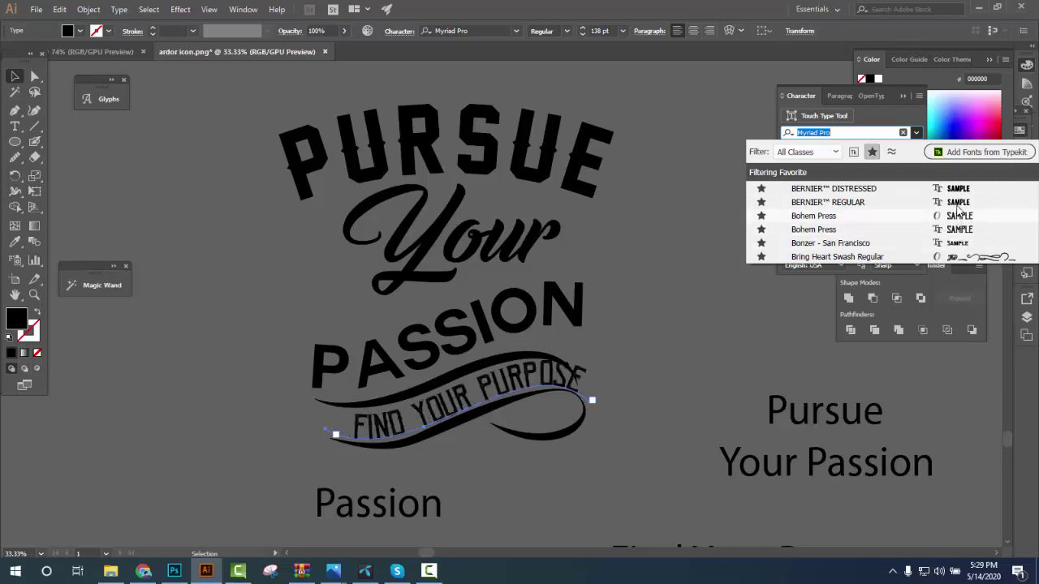
pyautogui.click(958, 209)
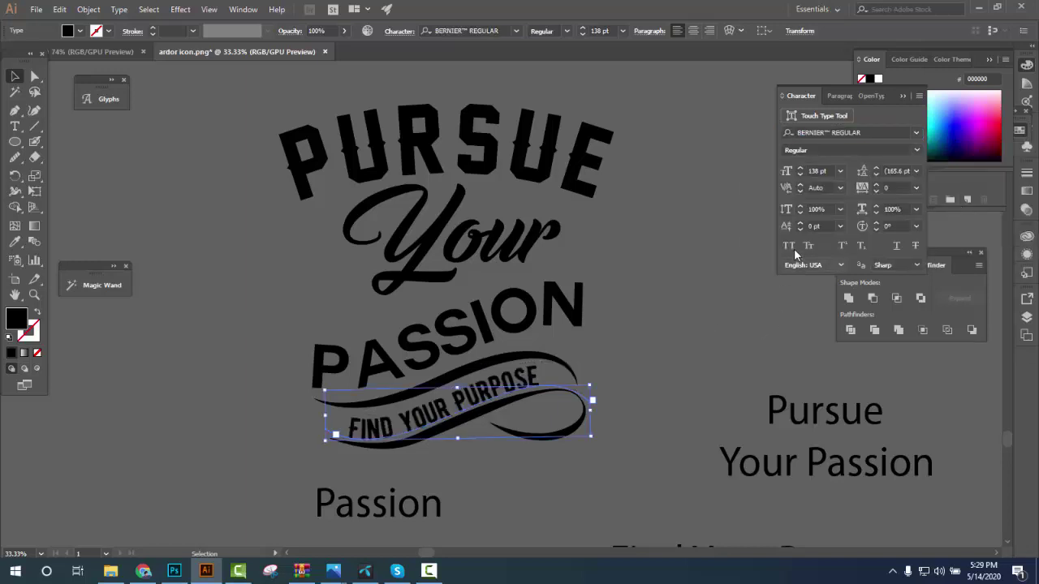
pyautogui.scroll(1, 465, 391)
pyautogui.moveTo(465, 391); pyautogui.dragTo(482, 256)
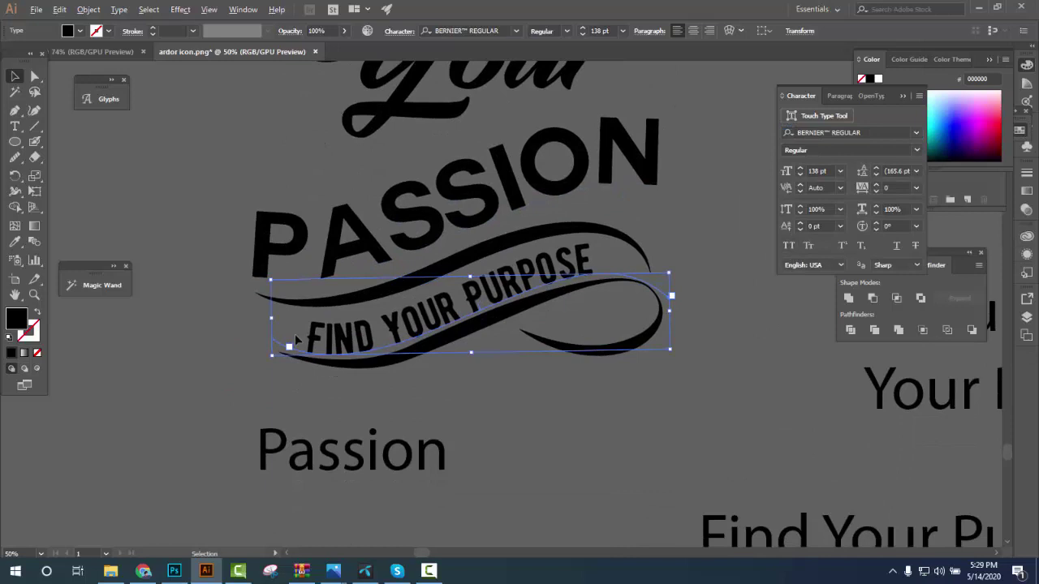
pyautogui.scroll(1, 296, 339)
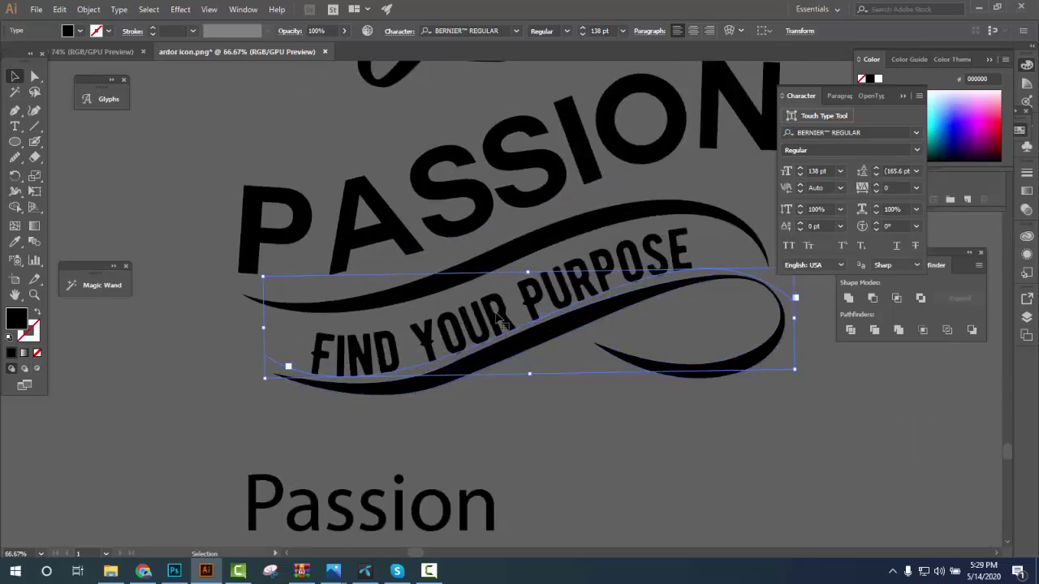
pyautogui.scroll(-2, 497, 315)
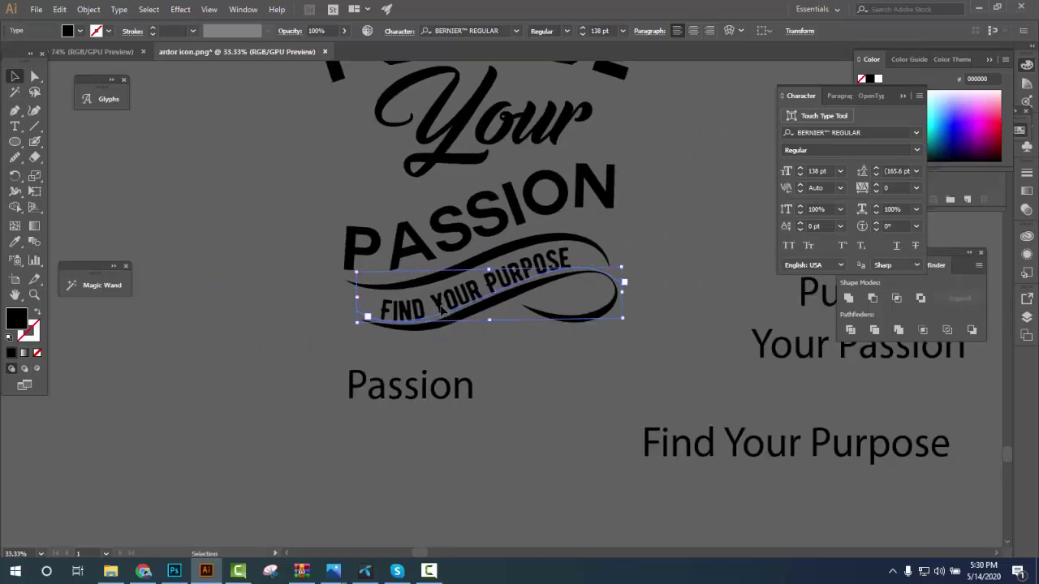
pyautogui.scroll(2, 466, 311)
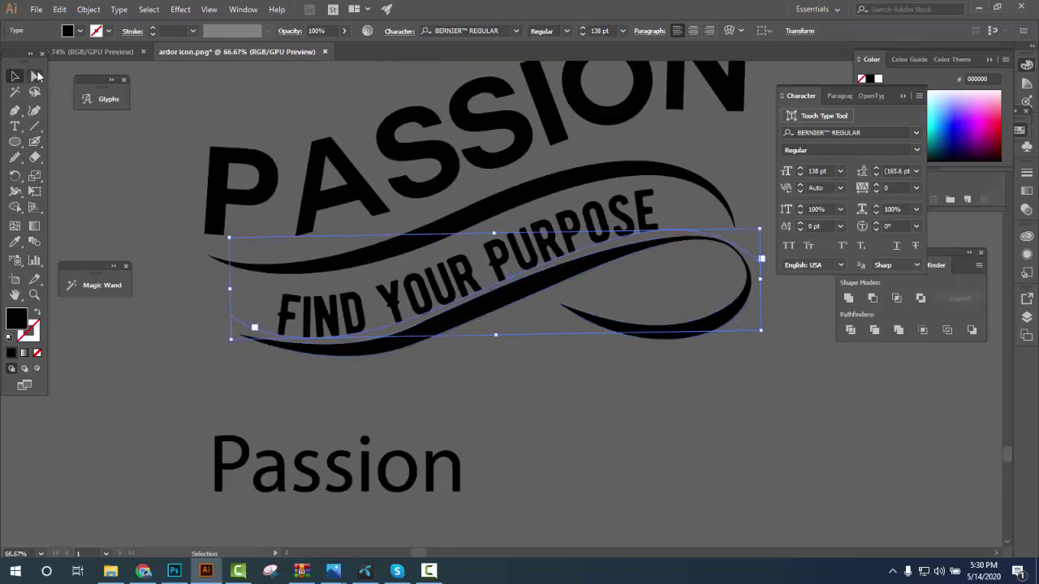
# Drag the text path's lower-left anchor down and shift FIND YOUR PURPOSE slightly
pyautogui.click(36, 75)
pyautogui.click(455, 321)
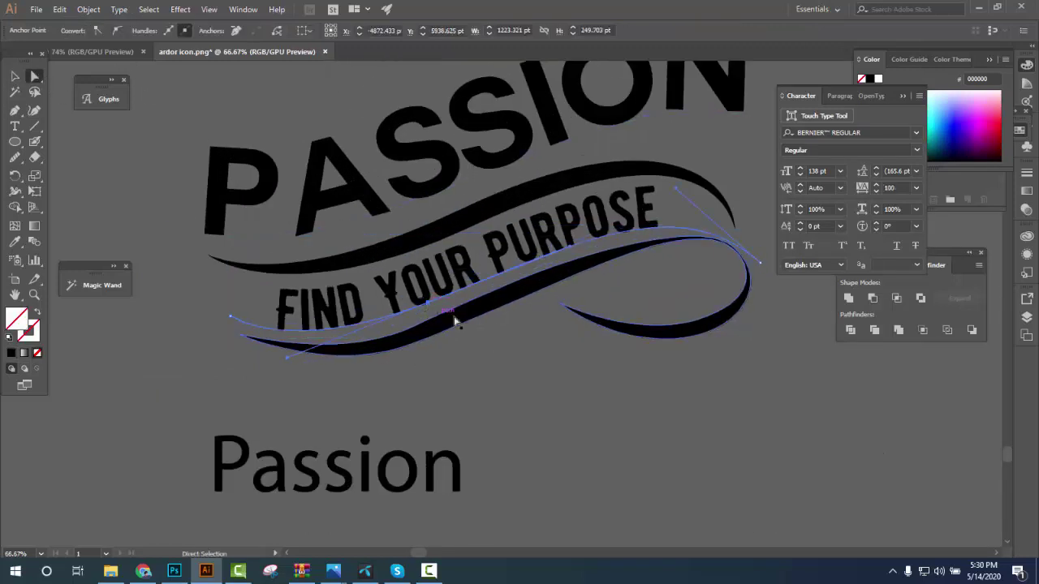
pyautogui.click(454, 321)
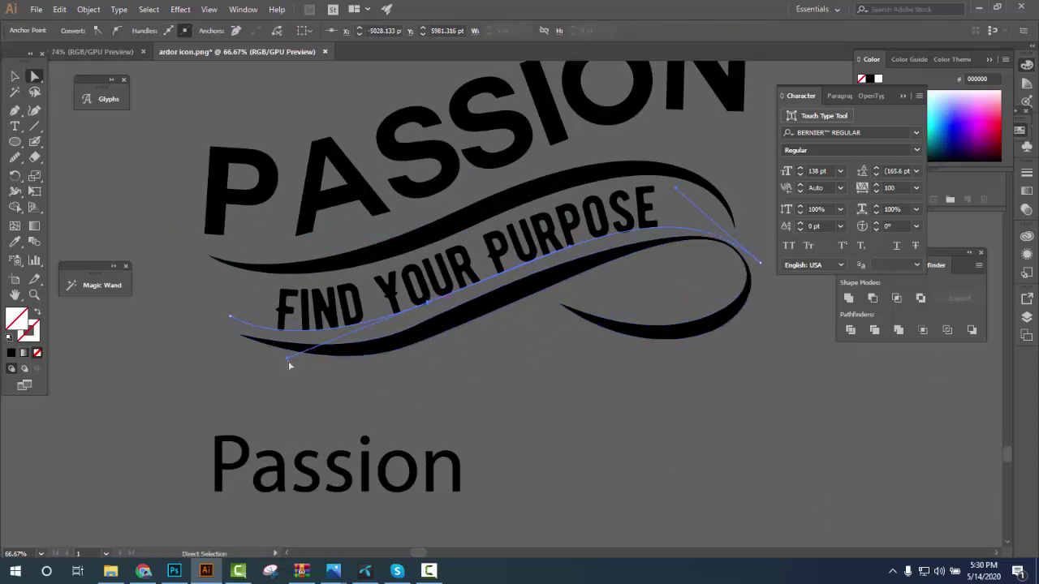
pyautogui.moveTo(287, 360); pyautogui.dragTo(289, 371)
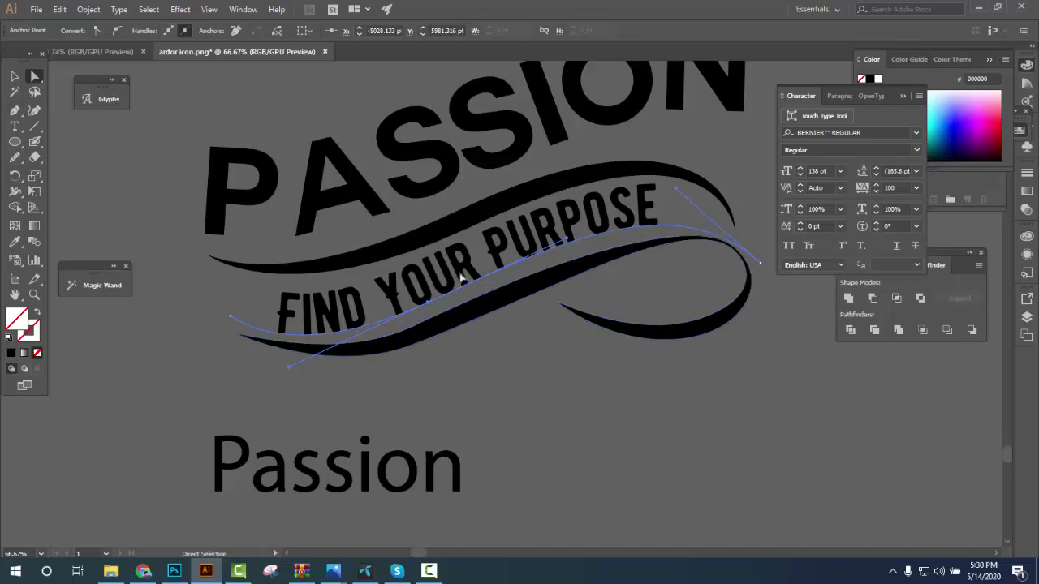
pyautogui.click(14, 77)
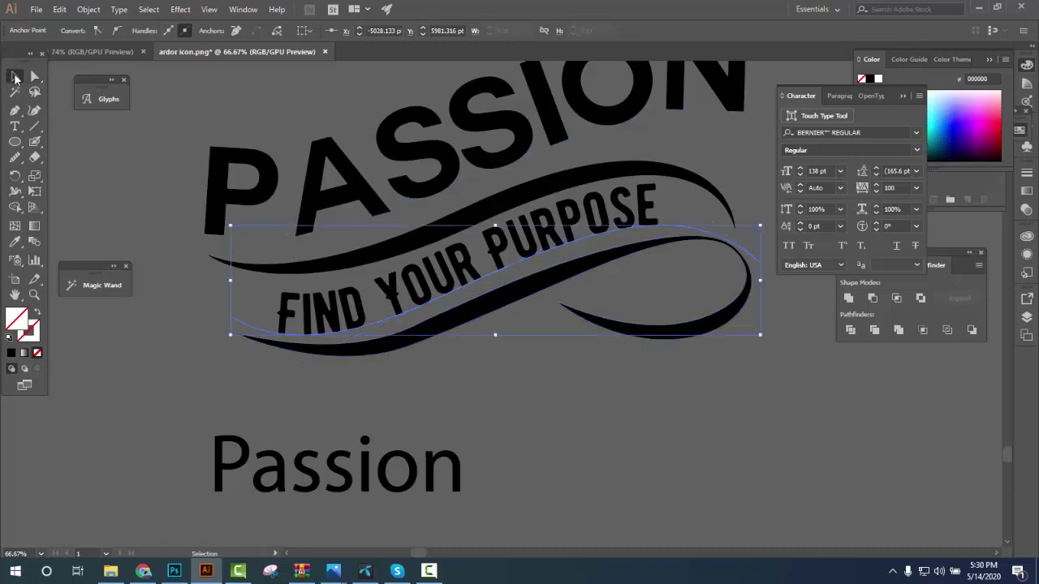
pyautogui.click(547, 319)
pyautogui.moveTo(517, 248); pyautogui.dragTo(544, 252)
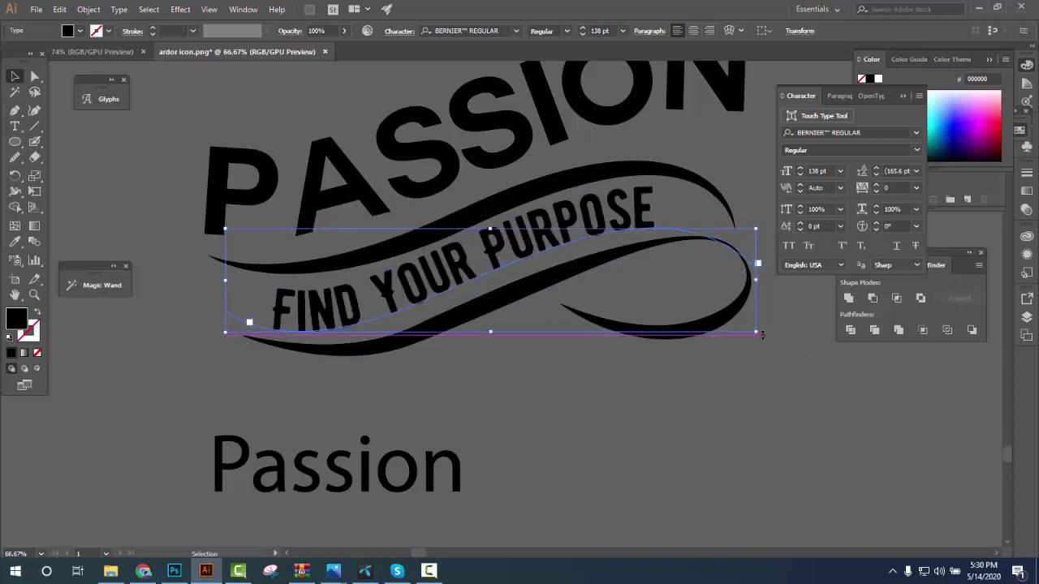
# Set FIND YOUR PURPOSE tracking to 36 and move the curved text slightly down
pyautogui.doubleClick(591, 235)
pyautogui.hotkey('ctrl', 'a')
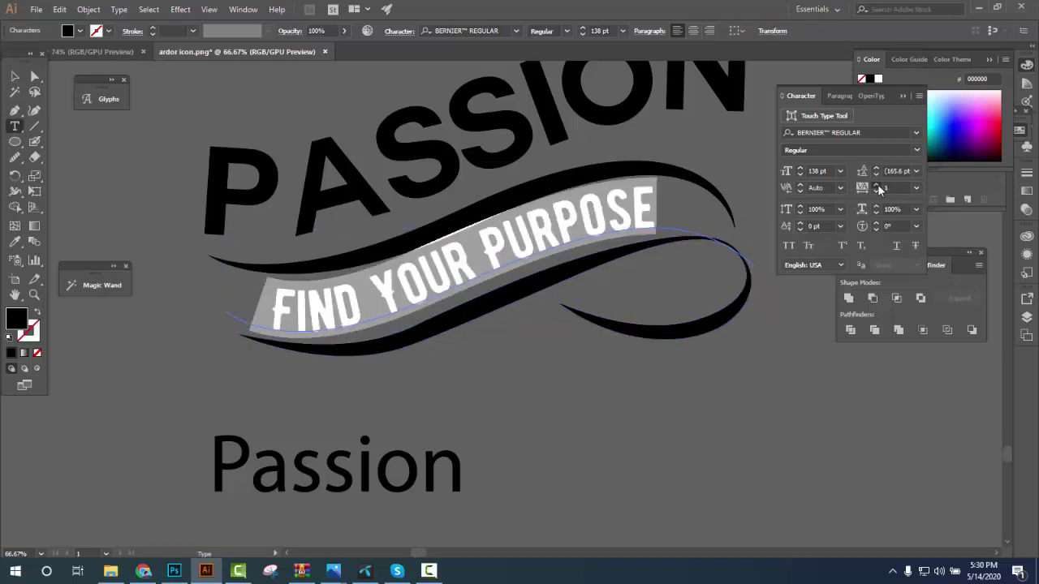
pyautogui.click(877, 185)
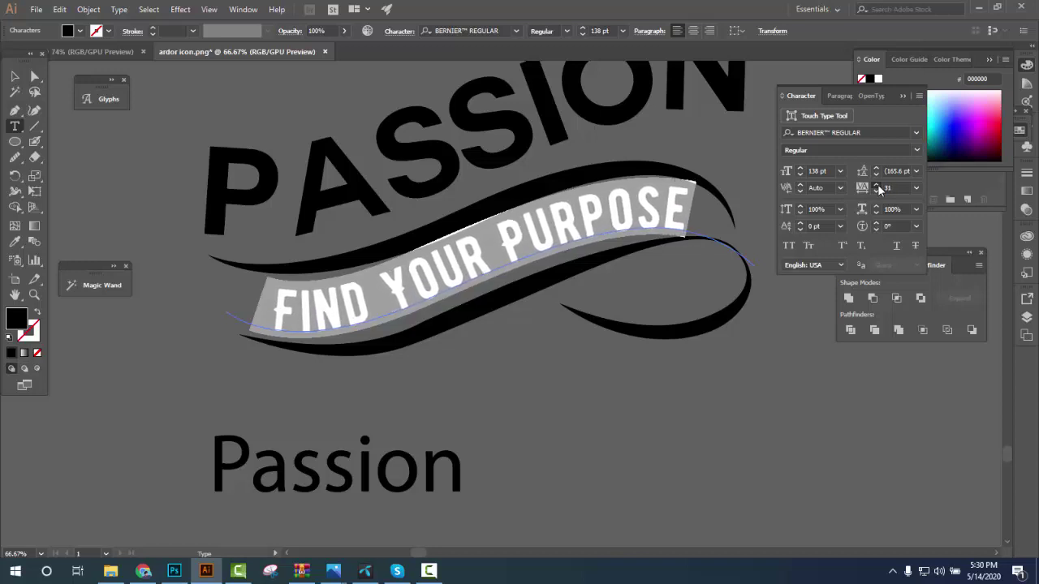
pyautogui.click(15, 76)
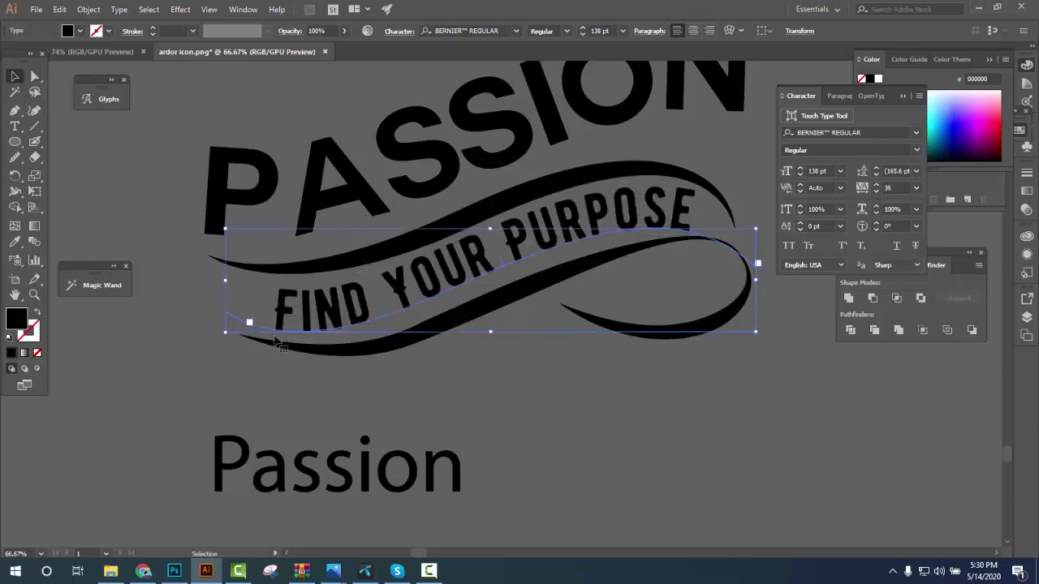
pyautogui.moveTo(280, 324); pyautogui.dragTo(282, 333)
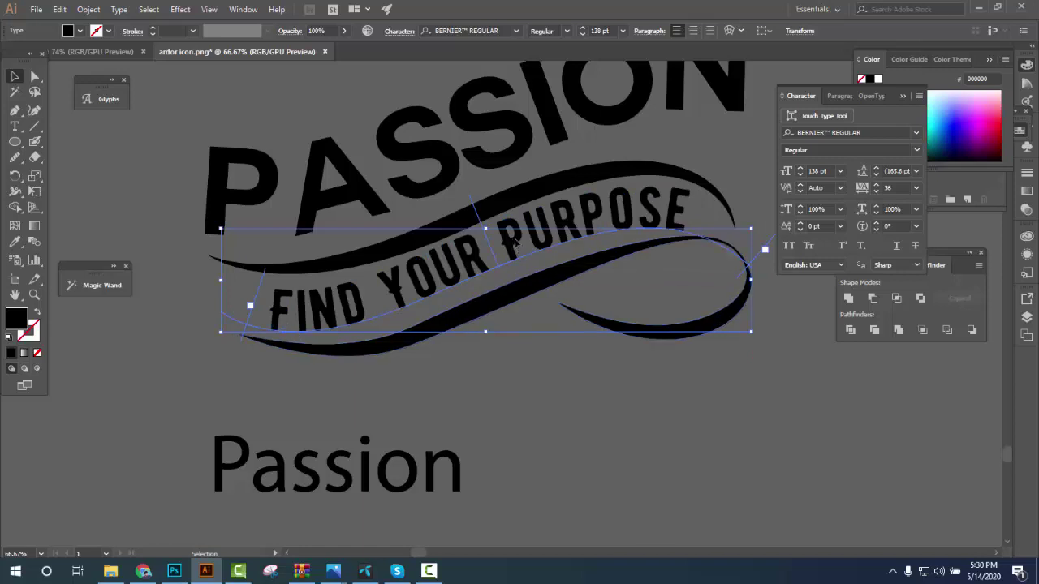
# Drag the path's right end up and its left end outward to match the swoosh
pyautogui.click(35, 76)
pyautogui.click(760, 280)
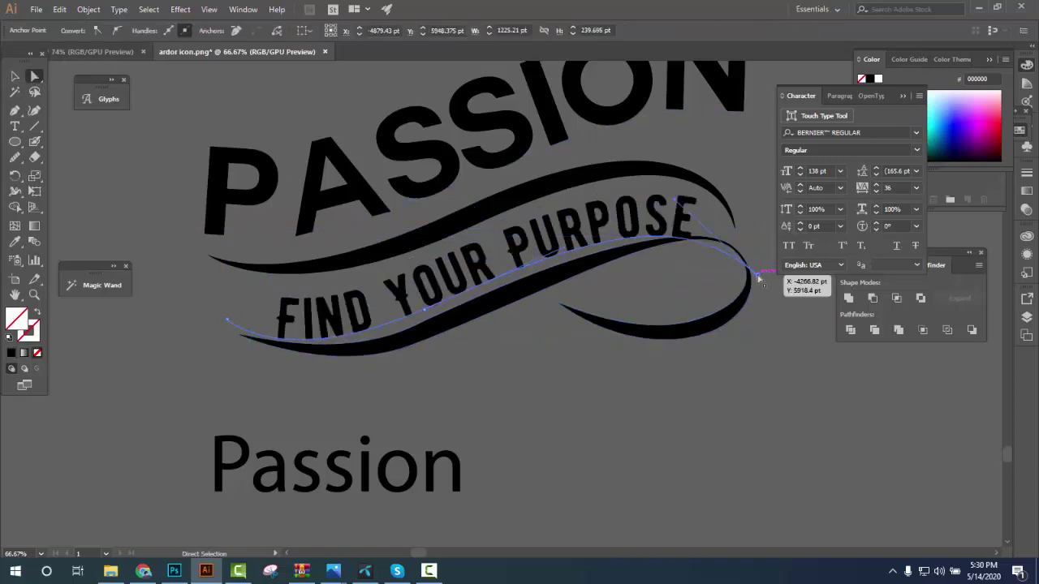
pyautogui.moveTo(760, 280); pyautogui.dragTo(766, 268)
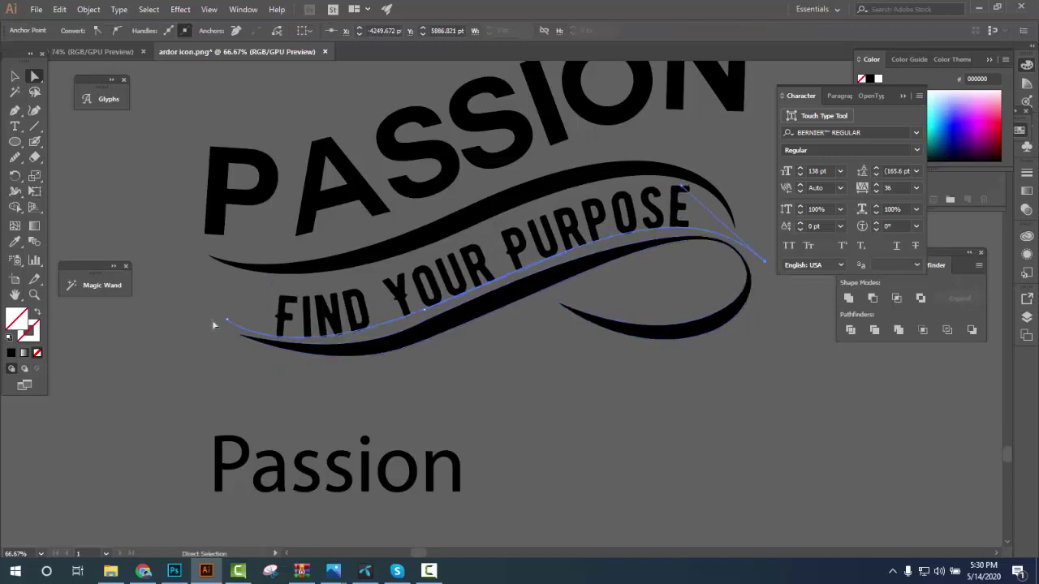
pyautogui.moveTo(227, 321); pyautogui.dragTo(209, 341)
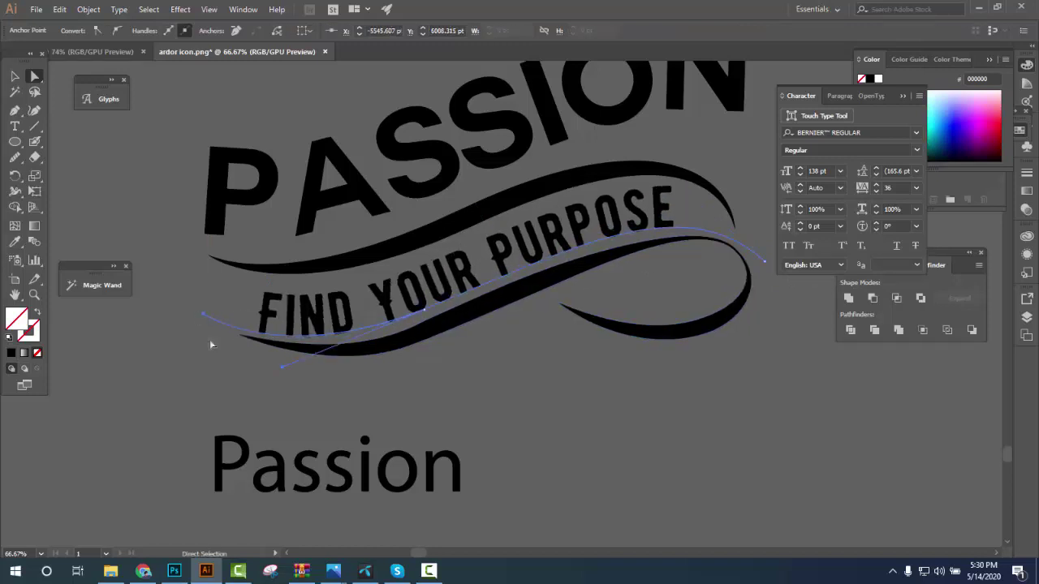
pyautogui.click(569, 446)
# Shrink the PASSION text so it fits the banner arc
pyautogui.scroll(-2, 587, 440)
pyautogui.scroll(-1, 587, 441)
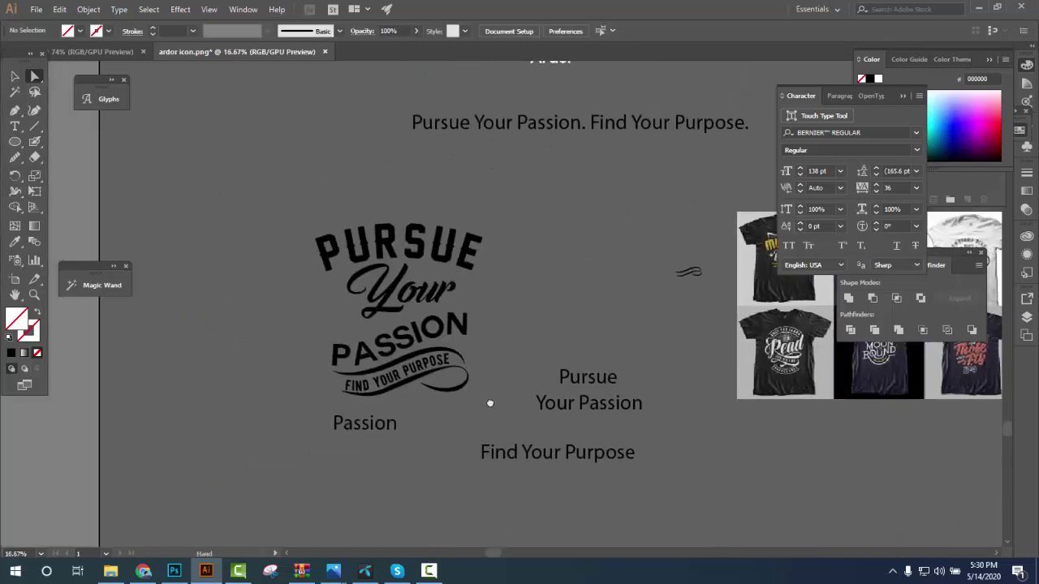
pyautogui.click(12, 75)
pyautogui.click(361, 349)
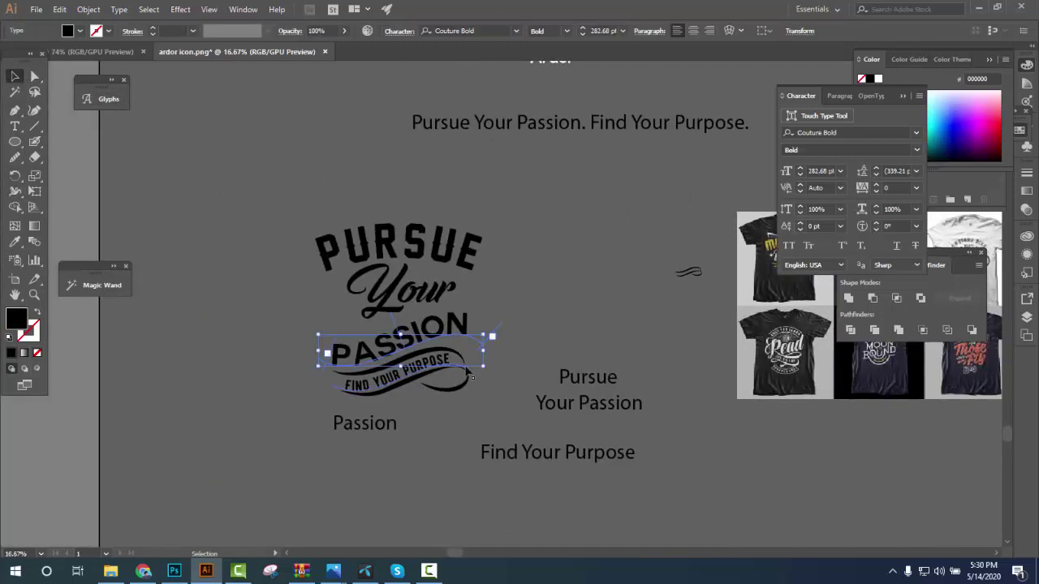
pyautogui.moveTo(488, 368); pyautogui.dragTo(467, 361)
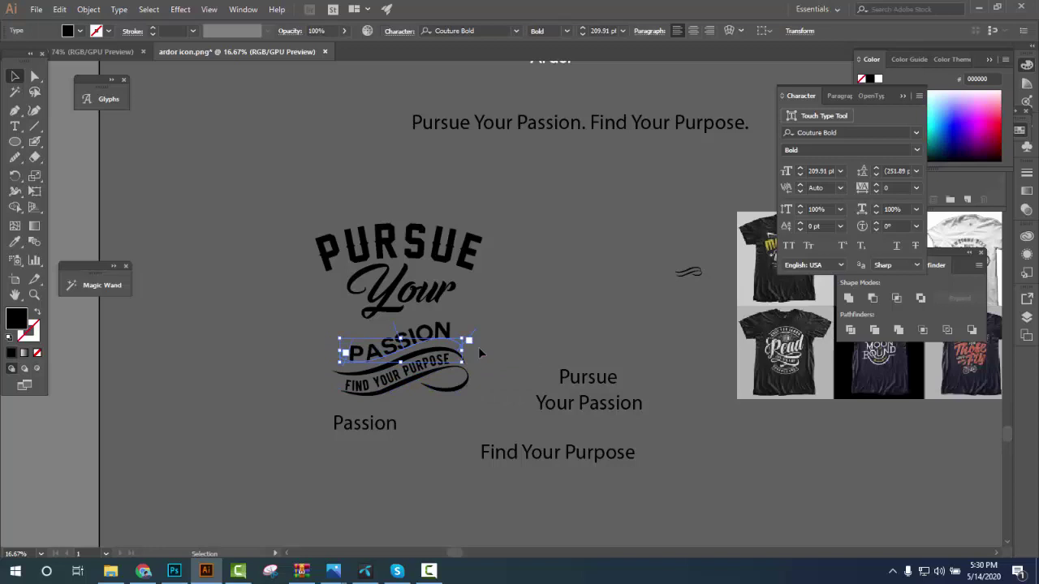
# Move PASSION and the banner together up, tucked beneath the script Your
pyautogui.click(418, 347)
pyautogui.keyDown('shift'); pyautogui.click(416, 357); pyautogui.keyUp('shift')
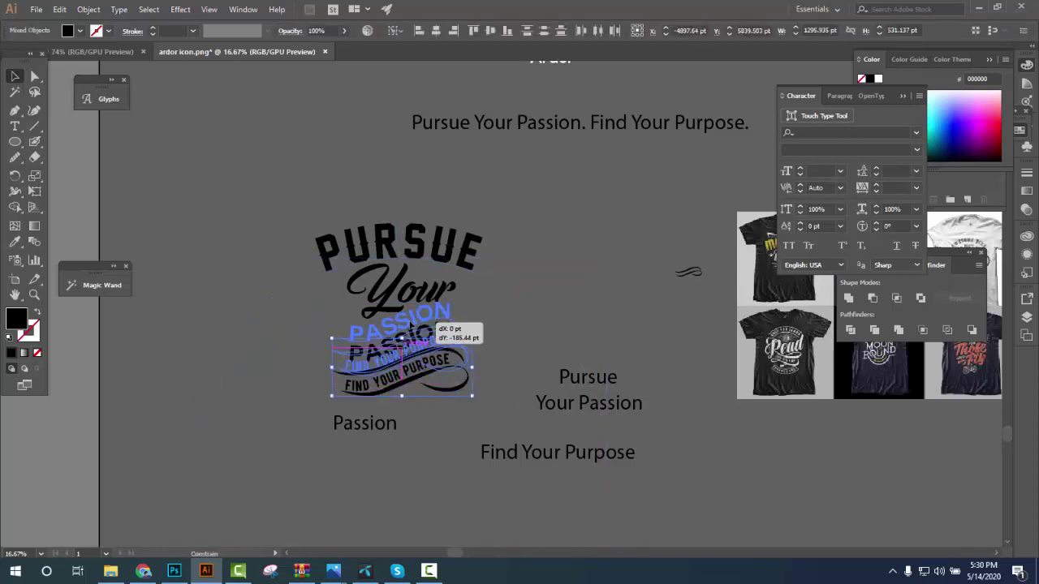
pyautogui.moveTo(414, 357); pyautogui.dragTo(414, 341)
pyautogui.moveTo(466, 389); pyautogui.dragTo(452, 399)
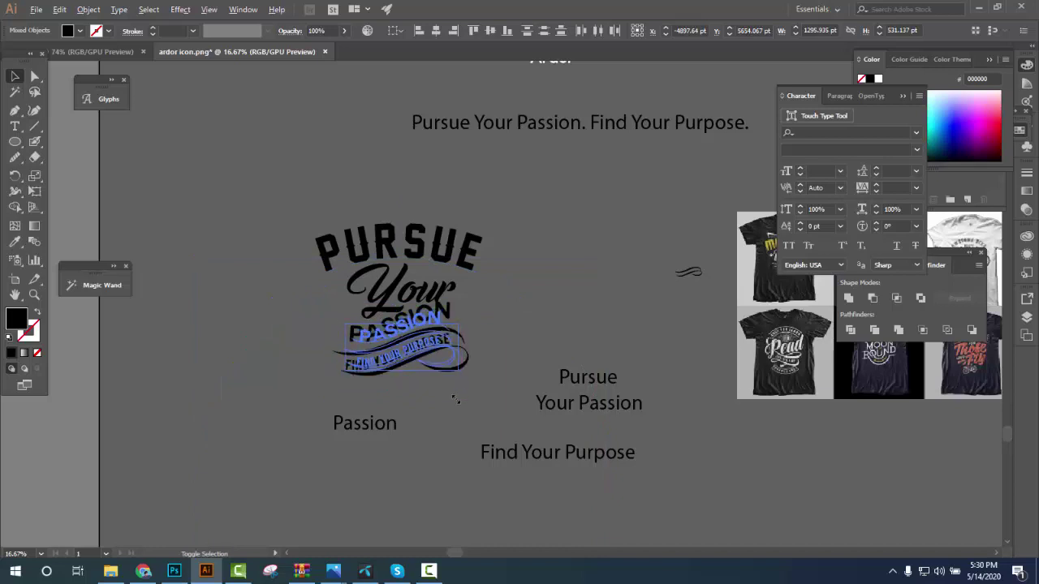
pyautogui.click(422, 402)
pyautogui.scroll(1, 410, 438)
pyautogui.scroll(1, 410, 438)
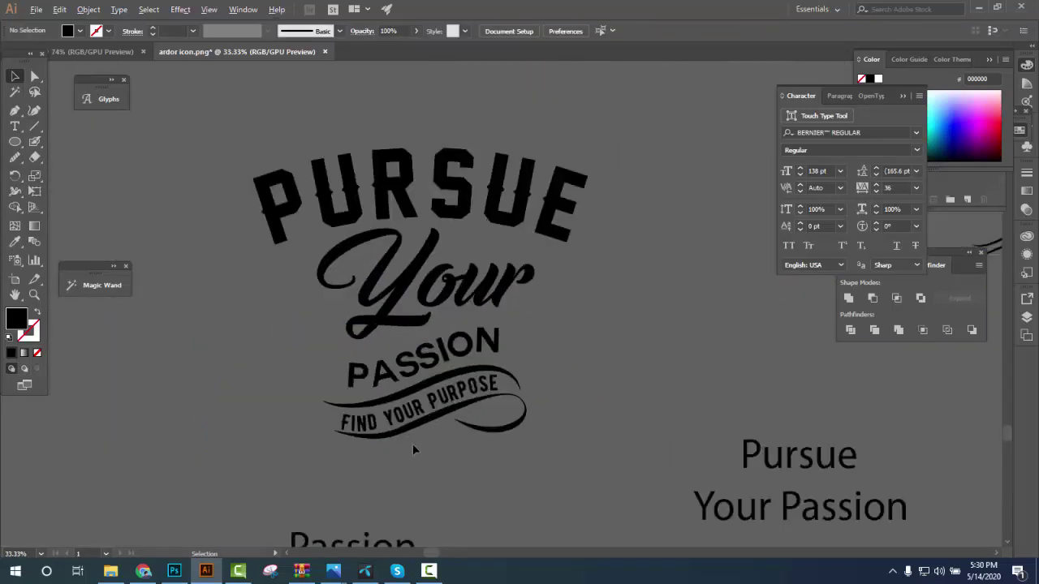
pyautogui.moveTo(416, 369); pyautogui.dragTo(452, 371)
pyautogui.click(463, 463)
pyautogui.scroll(-1, 463, 474)
pyautogui.scroll(-1, 368, 312)
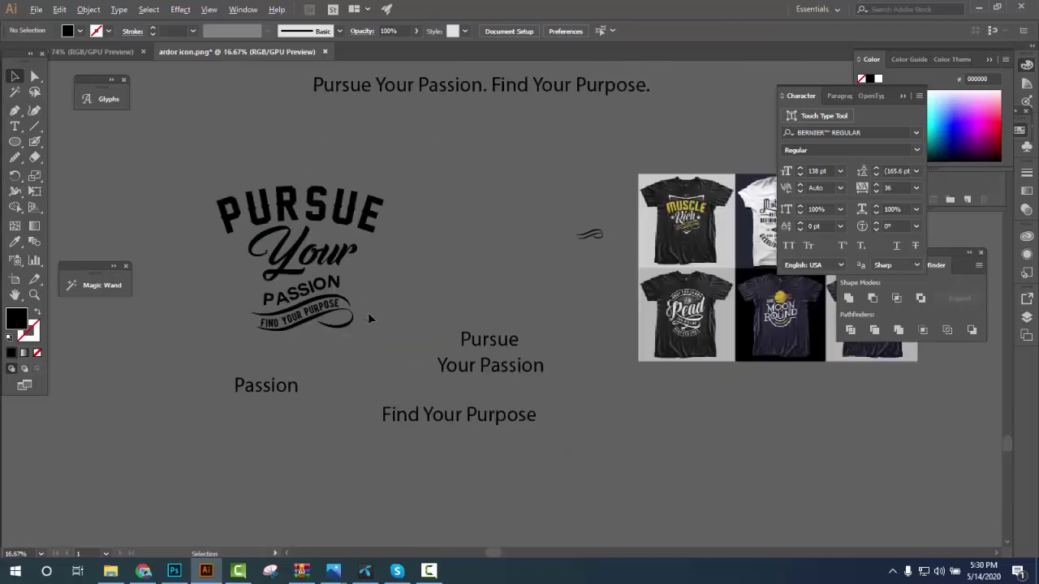
pyautogui.scroll(1, 415, 383)
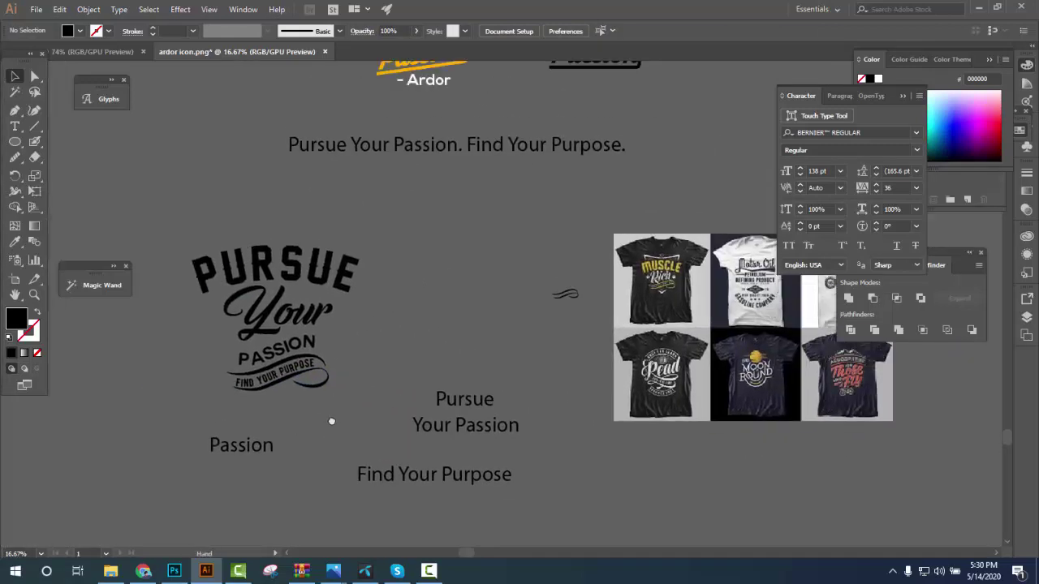
pyautogui.scroll(-1, 412, 344)
pyautogui.scroll(2, 504, 243)
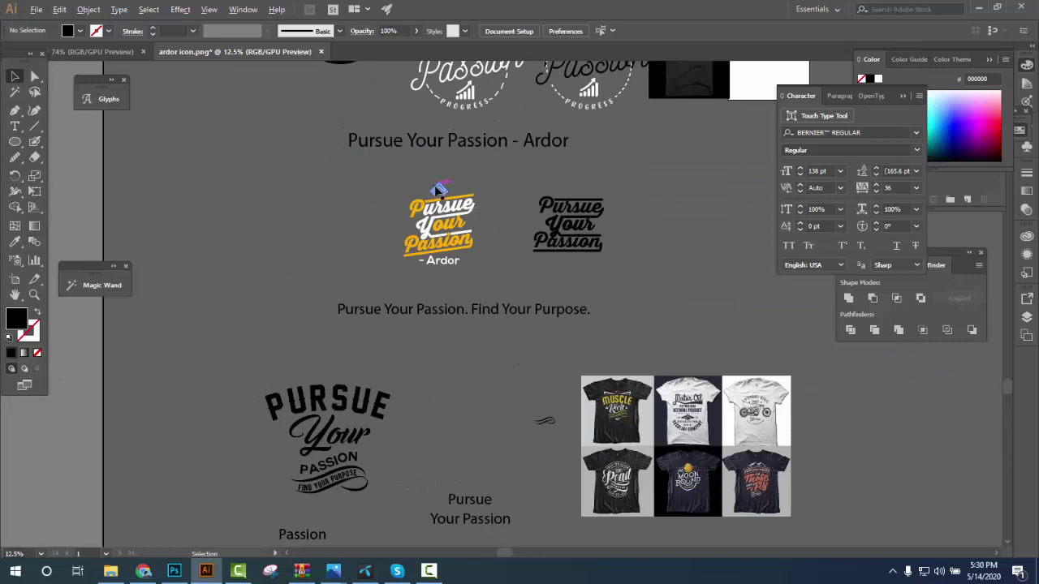
# Drag the white double-chevron icon just below the FIND YOUR PURPOSE swash and zoom in to check it
pyautogui.moveTo(417, 408); pyautogui.dragTo(614, 155)
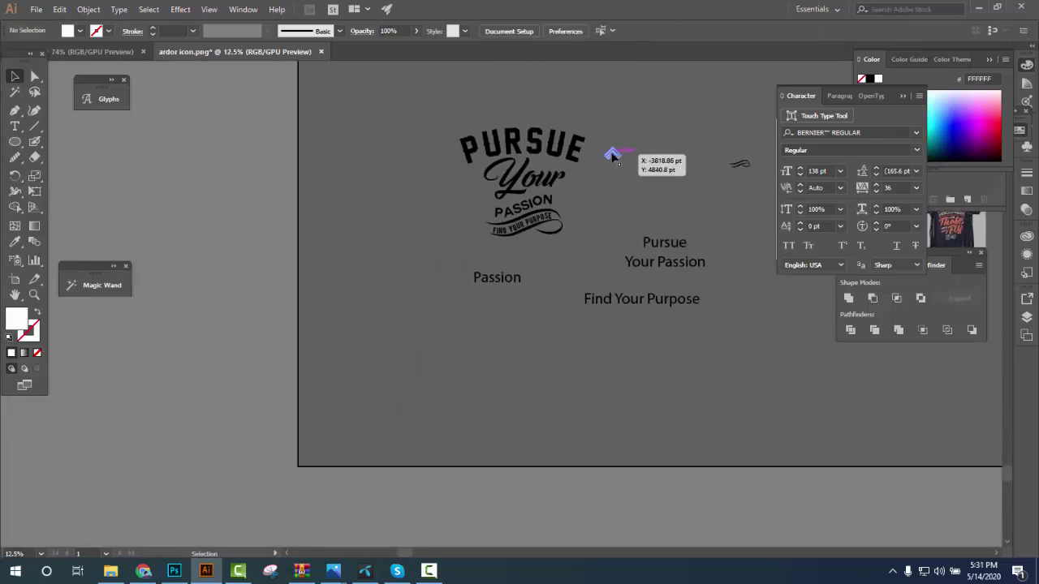
pyautogui.moveTo(614, 155); pyautogui.dragTo(528, 237)
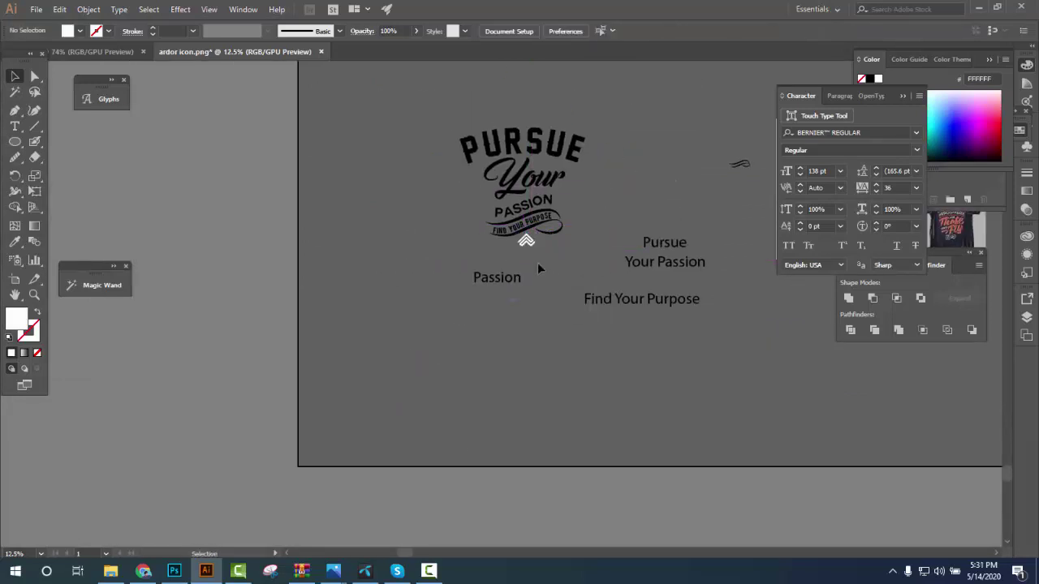
pyautogui.scroll(1, 537, 262)
pyautogui.moveTo(323, 308); pyautogui.dragTo(468, 336)
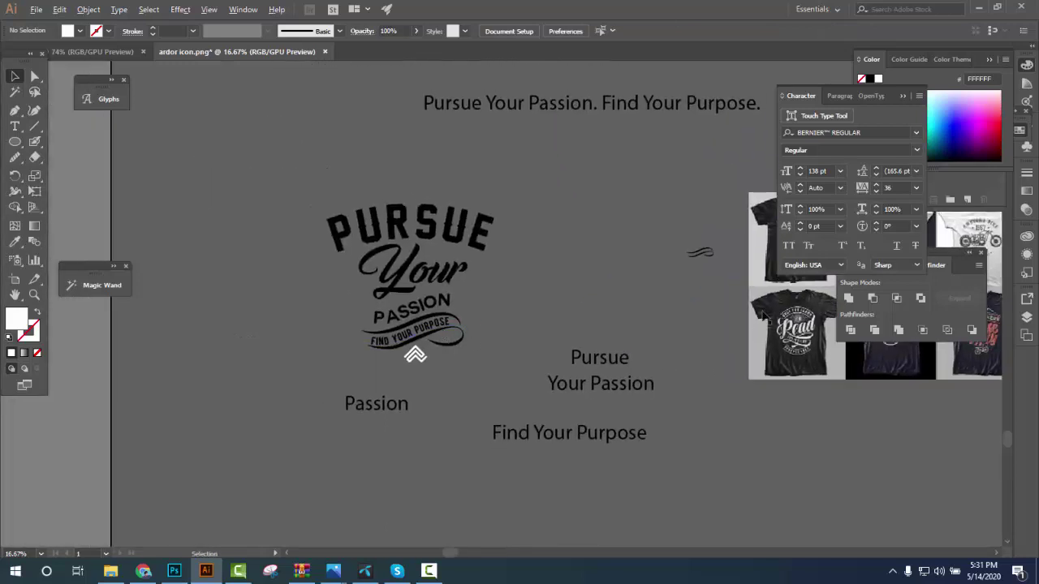
pyautogui.moveTo(717, 276); pyautogui.dragTo(552, 320)
pyautogui.scroll(1, 637, 296)
pyautogui.scroll(1, 632, 264)
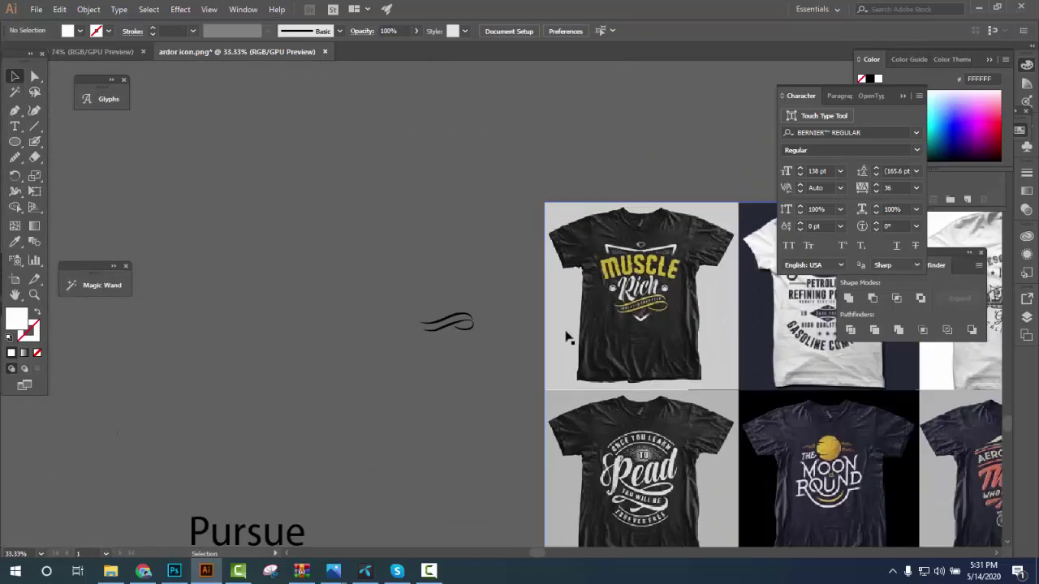
pyautogui.moveTo(91, 452); pyautogui.dragTo(496, 355)
pyautogui.moveTo(399, 432); pyautogui.dragTo(528, 457)
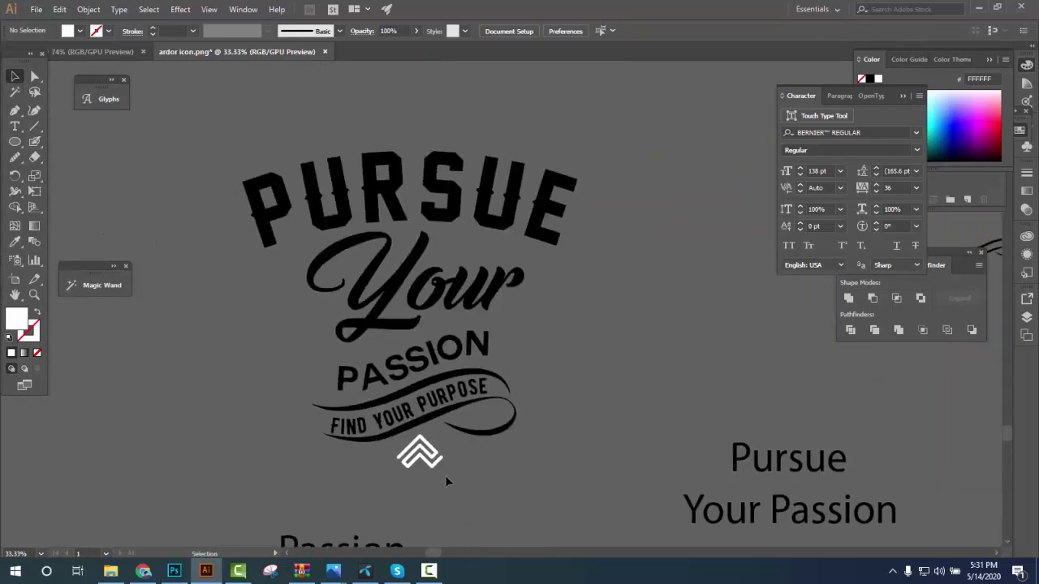
pyautogui.scroll(-1, 453, 454)
# Scale up the PASSION arc text by its corner handle
pyautogui.click(427, 339)
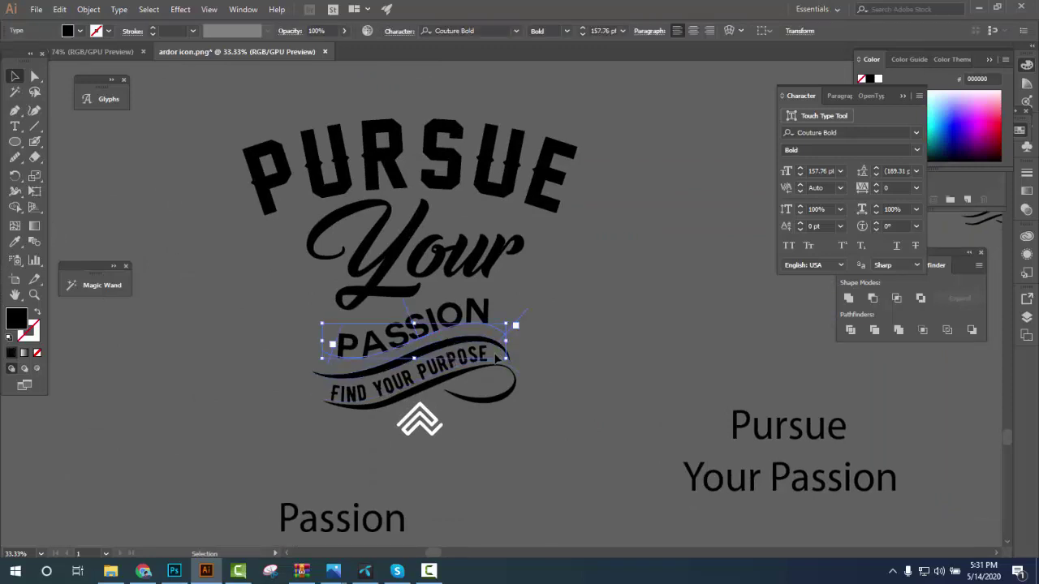
pyautogui.moveTo(519, 364); pyautogui.dragTo(544, 397)
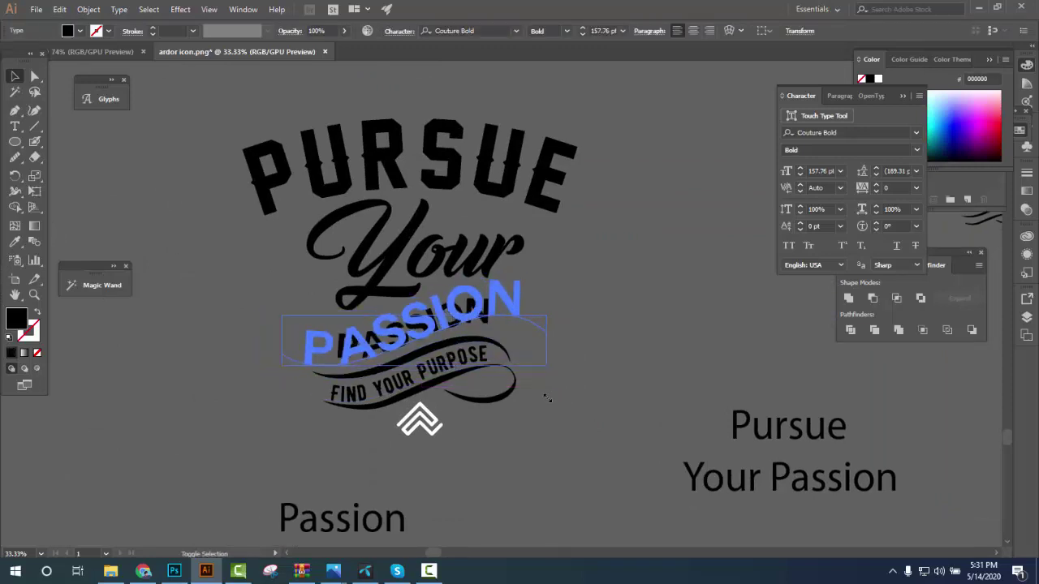
pyautogui.click(599, 433)
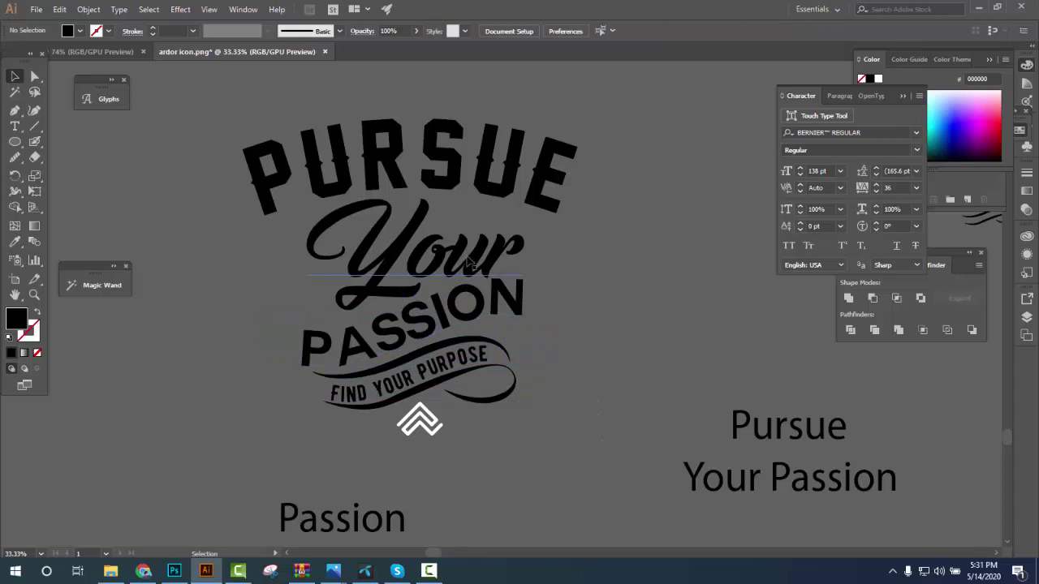
# Nudge the script word Your slightly up and left above PASSION
pyautogui.moveTo(466, 258); pyautogui.dragTo(456, 254)
pyautogui.click(559, 366)
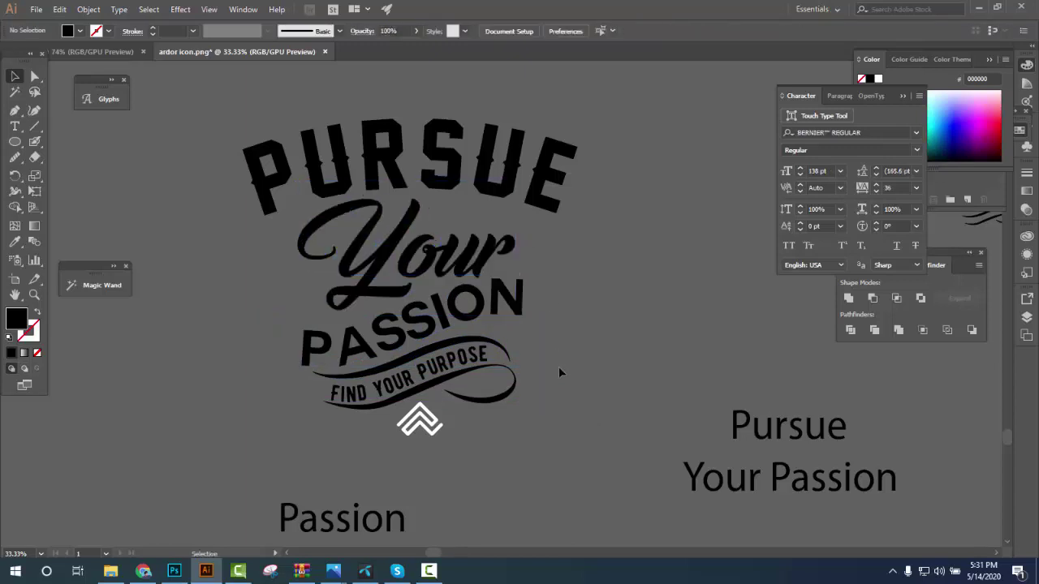
pyautogui.moveTo(529, 430); pyautogui.dragTo(568, 473)
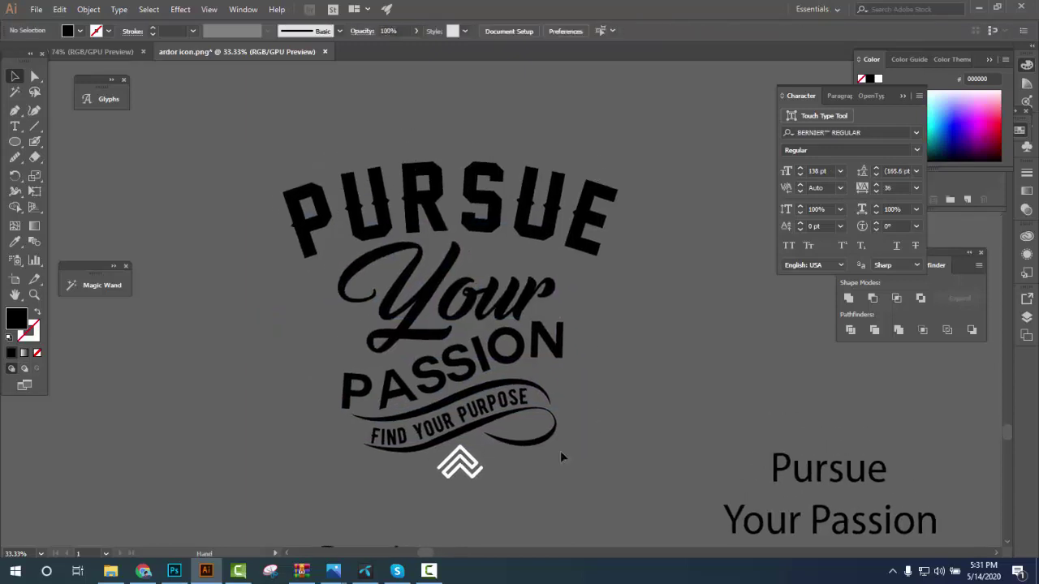
pyautogui.click(497, 312)
pyautogui.click(597, 341)
pyautogui.moveTo(609, 399); pyautogui.dragTo(620, 320)
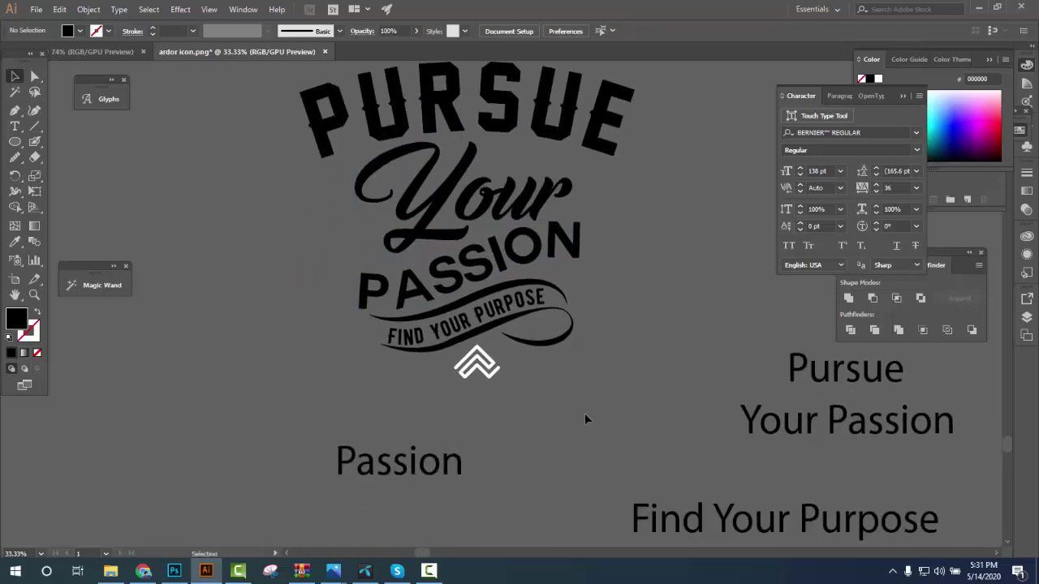
pyautogui.scroll(-1, 557, 382)
pyautogui.scroll(-1, 548, 392)
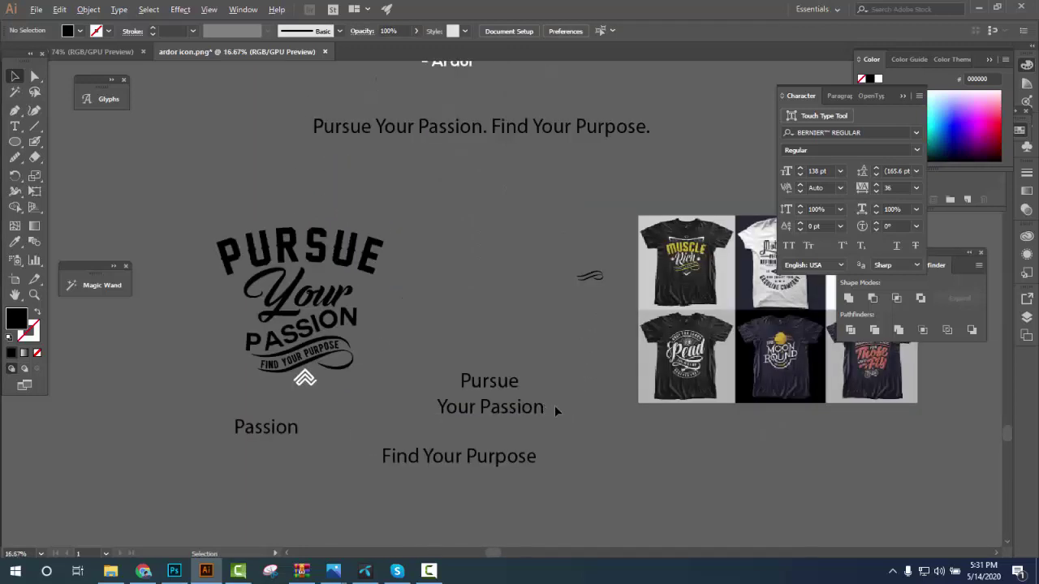
pyautogui.hscroll(-3, 554, 405)
pyautogui.hscroll(3, 512, 357)
pyautogui.hscroll(-3, 511, 357)
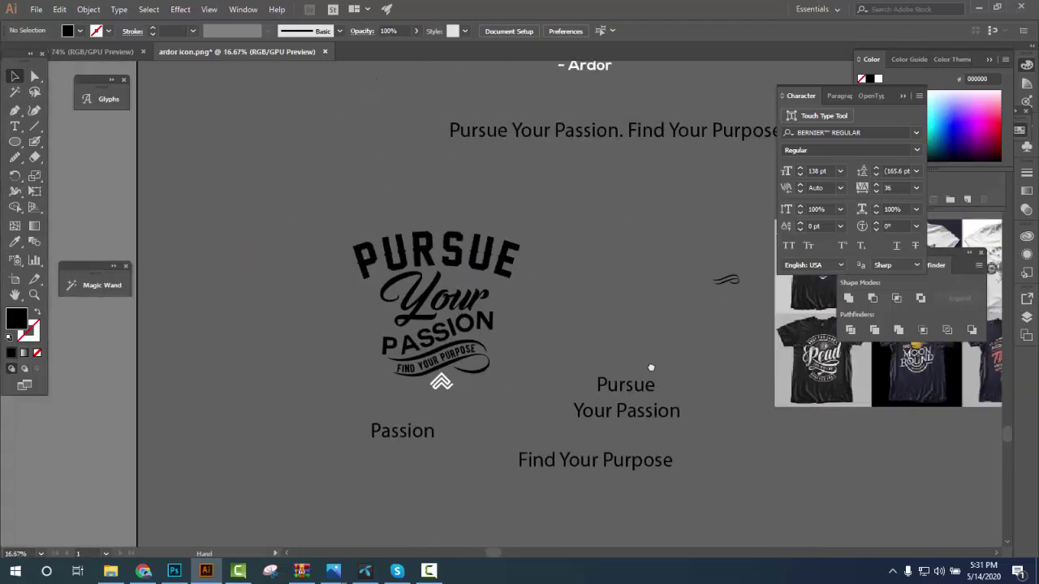
pyautogui.hscroll(-2, 511, 358)
pyautogui.scroll(1, 516, 362)
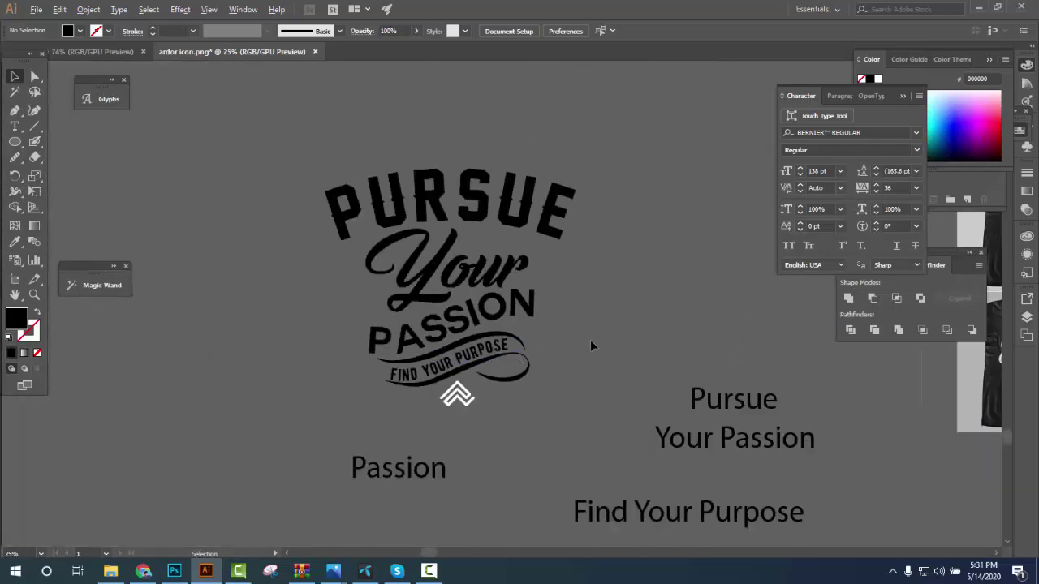
pyautogui.hscroll(-2, 591, 341)
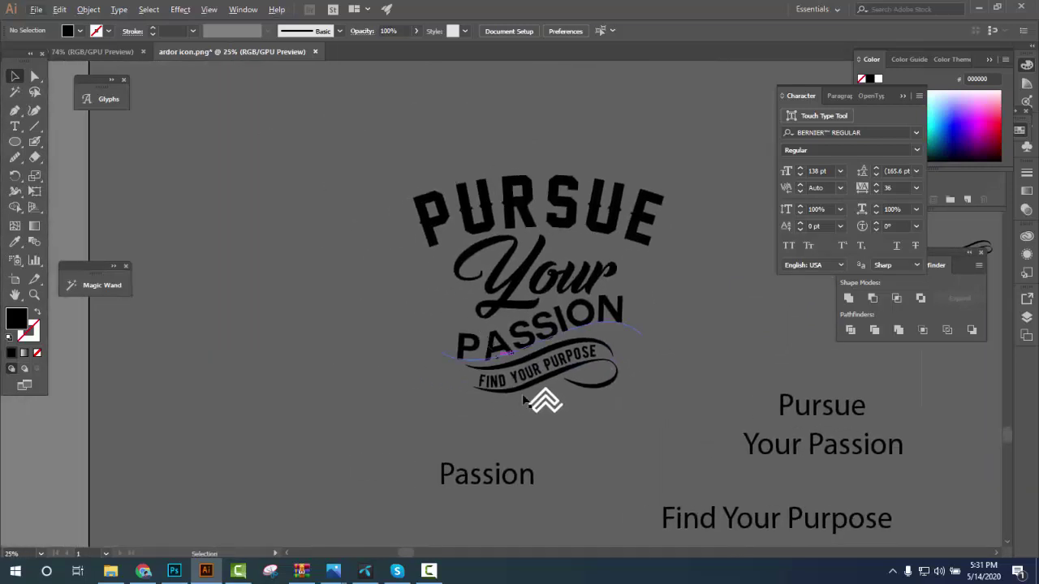
pyautogui.hscroll(1, 568, 405)
pyautogui.scroll(1, 528, 422)
pyautogui.click(493, 436)
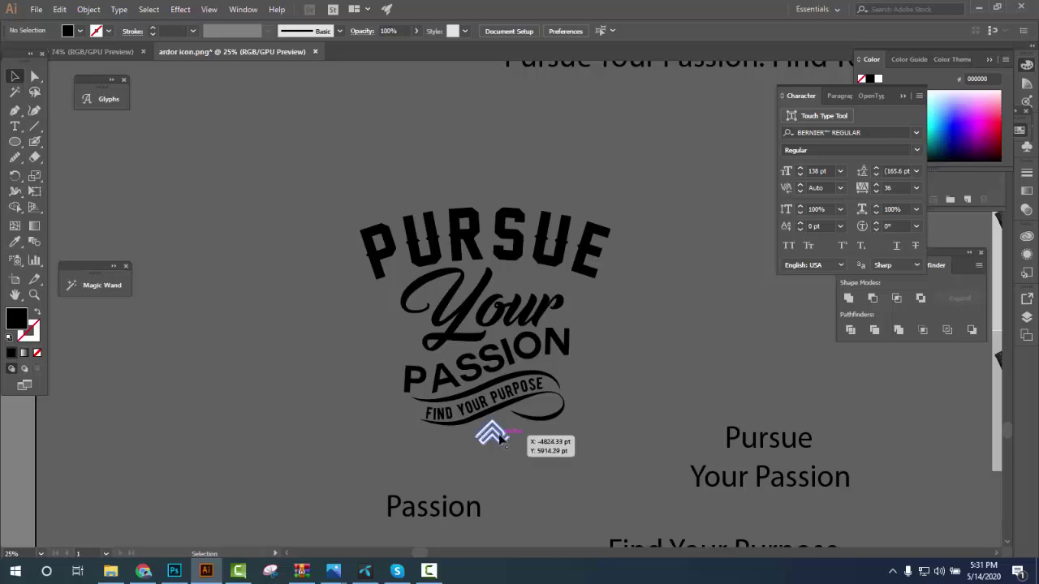
pyautogui.moveTo(501, 440)
pyautogui.mouseDown()
pyautogui.moveTo(404, 334)
pyautogui.moveTo(590, 333)
pyautogui.moveTo(588, 318)
pyautogui.moveTo(613, 315)
pyautogui.mouseUp()
pyautogui.click(607, 390)
pyautogui.click(661, 351)
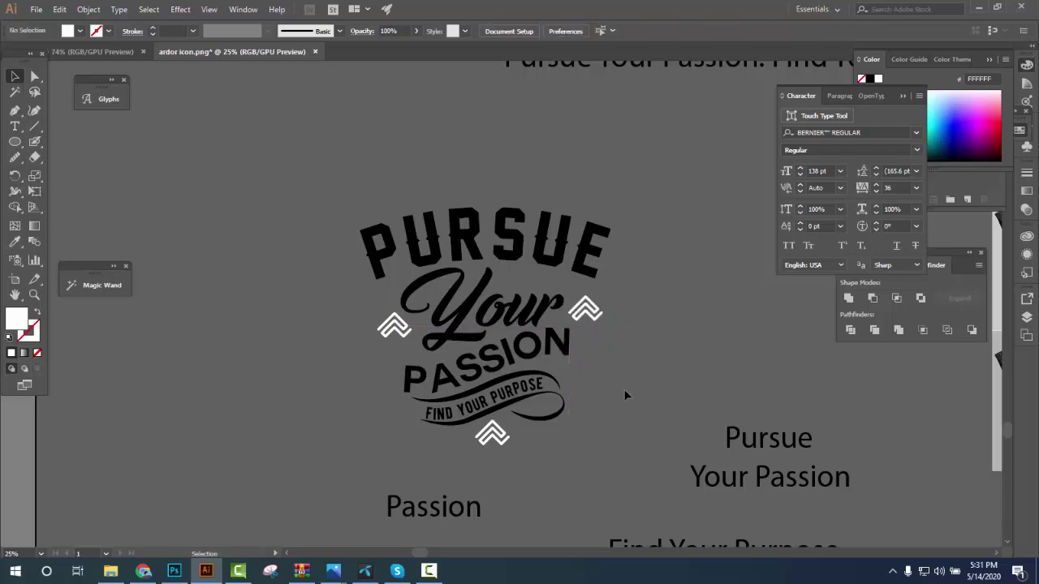
pyautogui.click(398, 325)
pyautogui.keyDown('shift'); pyautogui.click(588, 310); pyautogui.keyUp('shift')
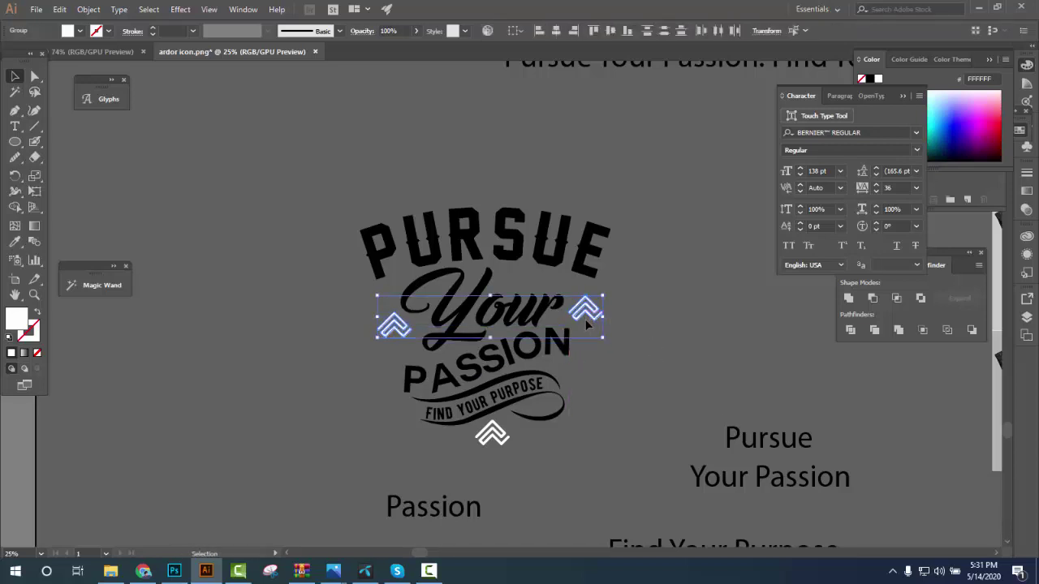
pyautogui.press('Delete')
# Free-transform the script Your taller and larger, to about 569 pt, nudging it up-left
pyautogui.click(529, 324)
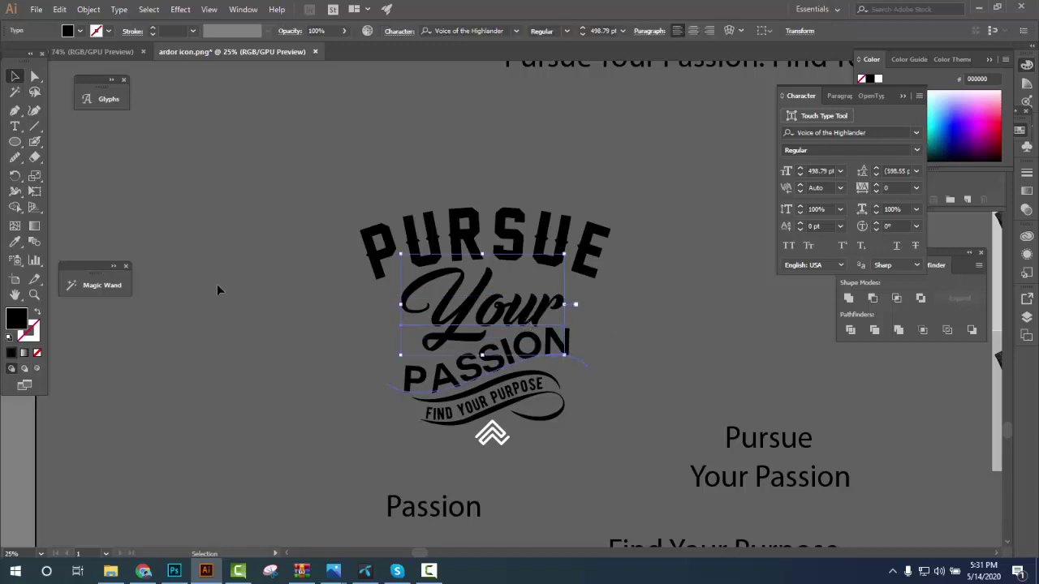
pyautogui.click(36, 193)
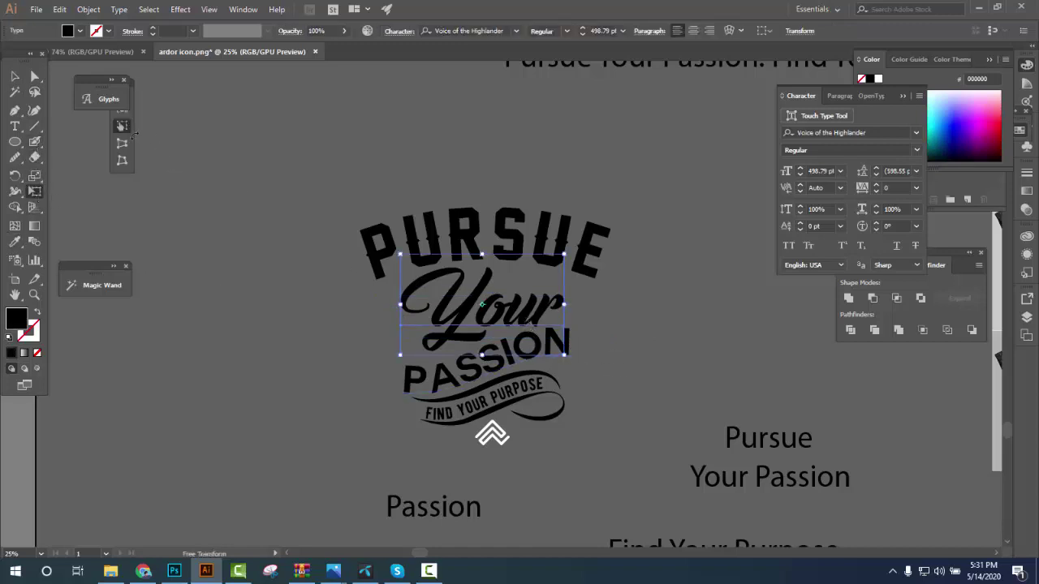
pyautogui.moveTo(561, 302); pyautogui.dragTo(562, 322)
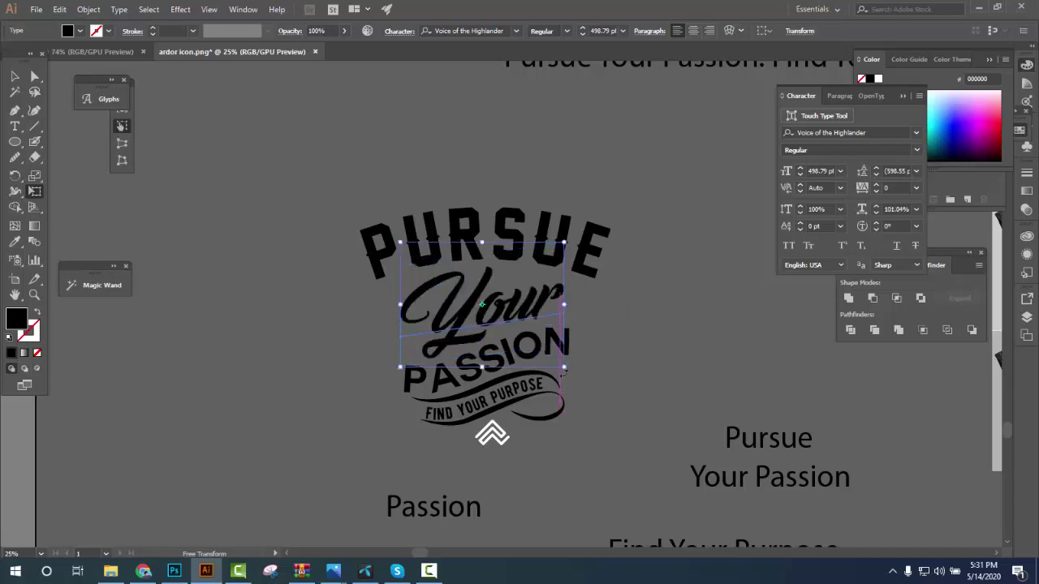
pyautogui.moveTo(563, 370); pyautogui.dragTo(573, 378)
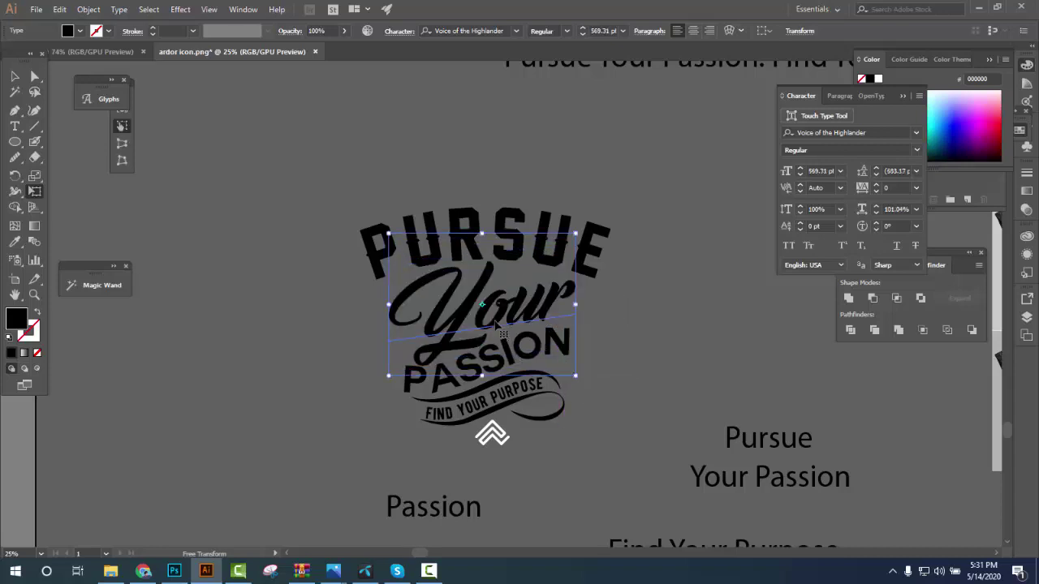
pyautogui.moveTo(497, 325); pyautogui.dragTo(525, 337)
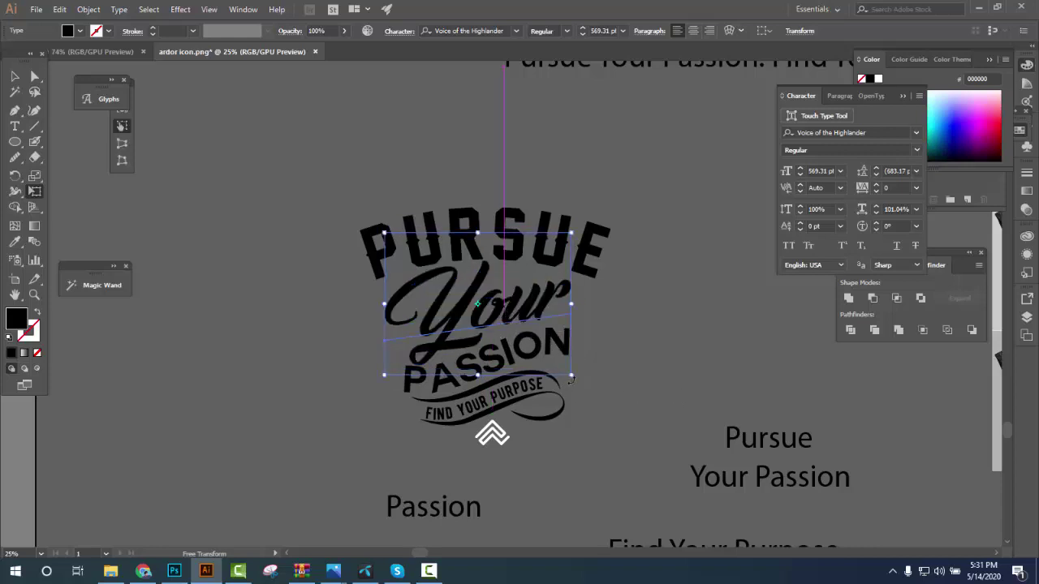
pyautogui.click(15, 79)
# Inspect the PASSION text and chevron icon by selecting each in turn
pyautogui.click(260, 241)
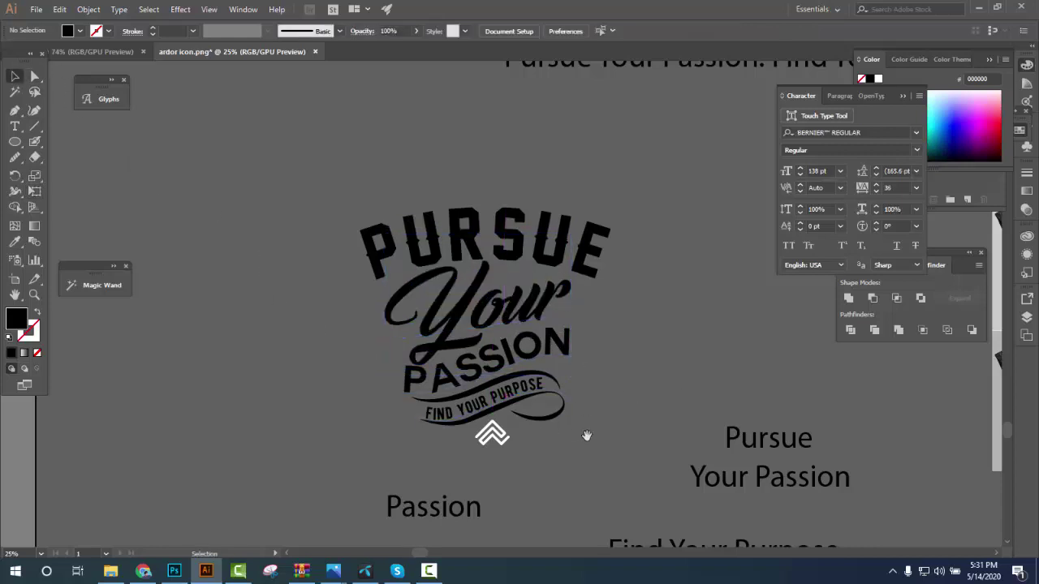
pyautogui.moveTo(585, 433); pyautogui.dragTo(575, 377)
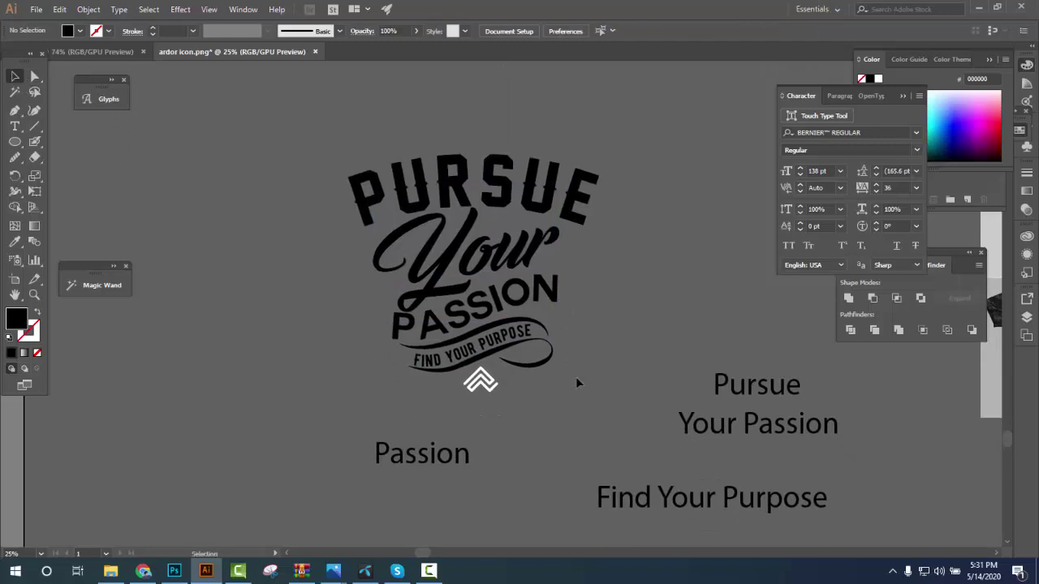
pyautogui.click(516, 311)
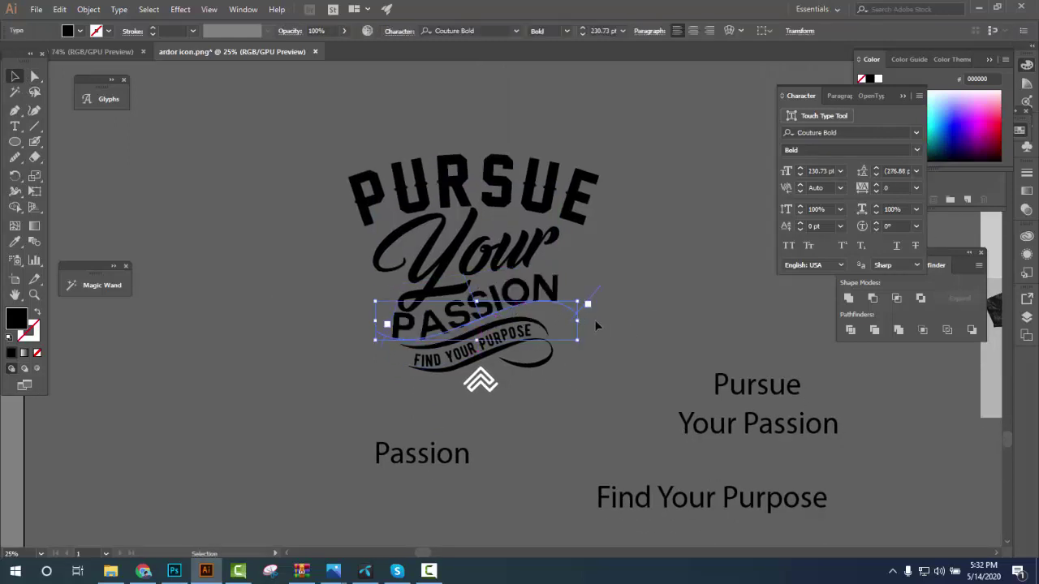
pyautogui.click(612, 354)
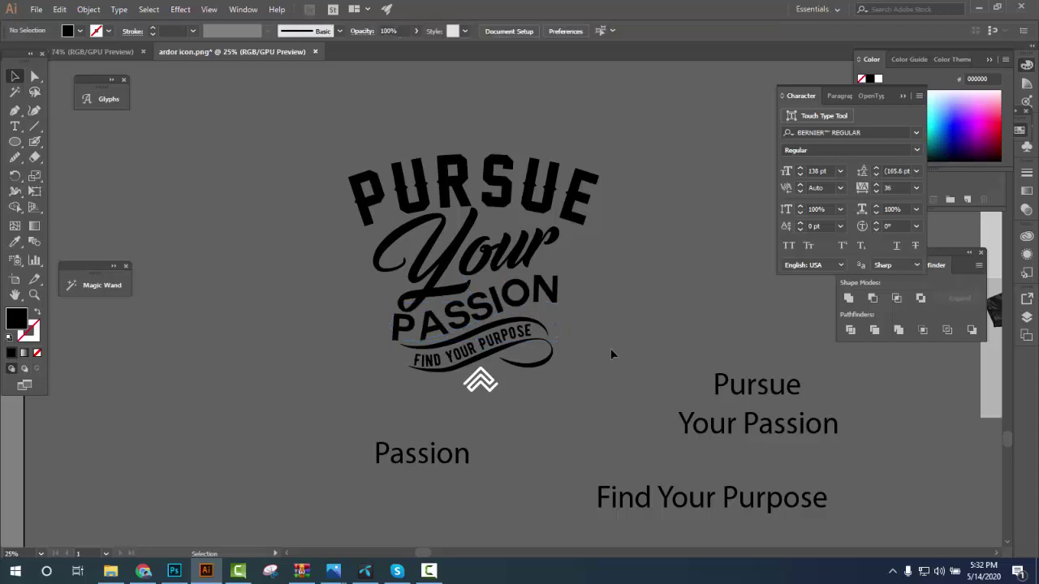
pyautogui.click(488, 381)
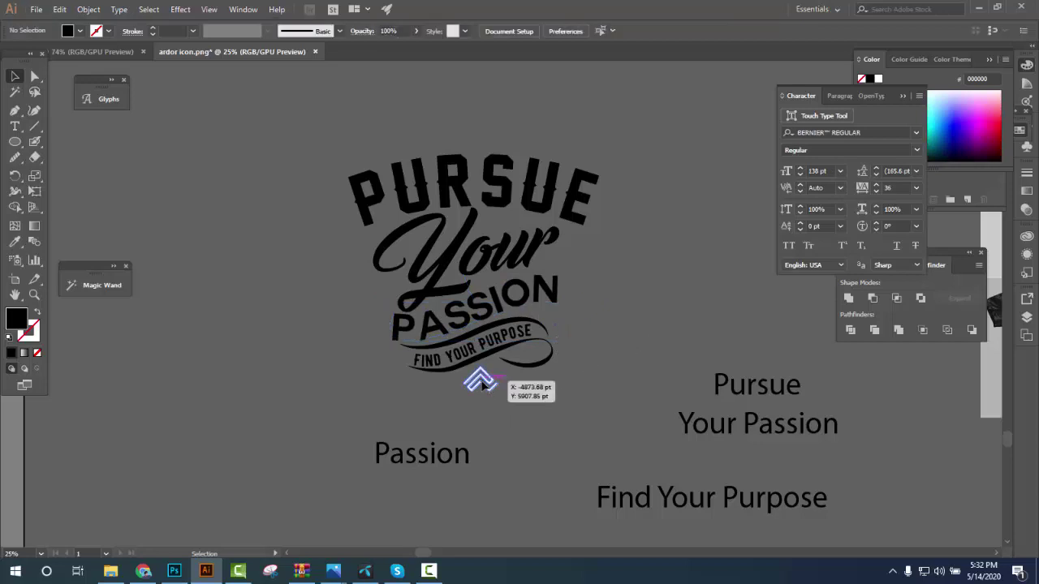
pyautogui.click(636, 398)
# Centre-align PASSION, FIND YOUR PURPOSE and PURSUE with one another
pyautogui.keyDown('alt'); pyautogui.scroll(-1, 636, 398); pyautogui.keyUp('alt')
pyautogui.hscroll(-2, 474, 363)
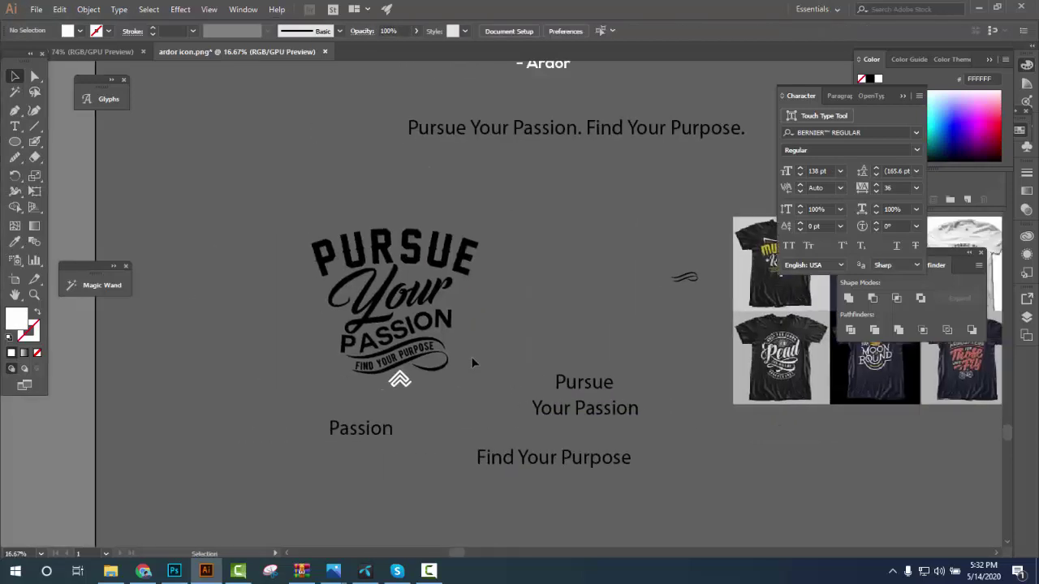
pyautogui.moveTo(509, 389); pyautogui.dragTo(427, 248)
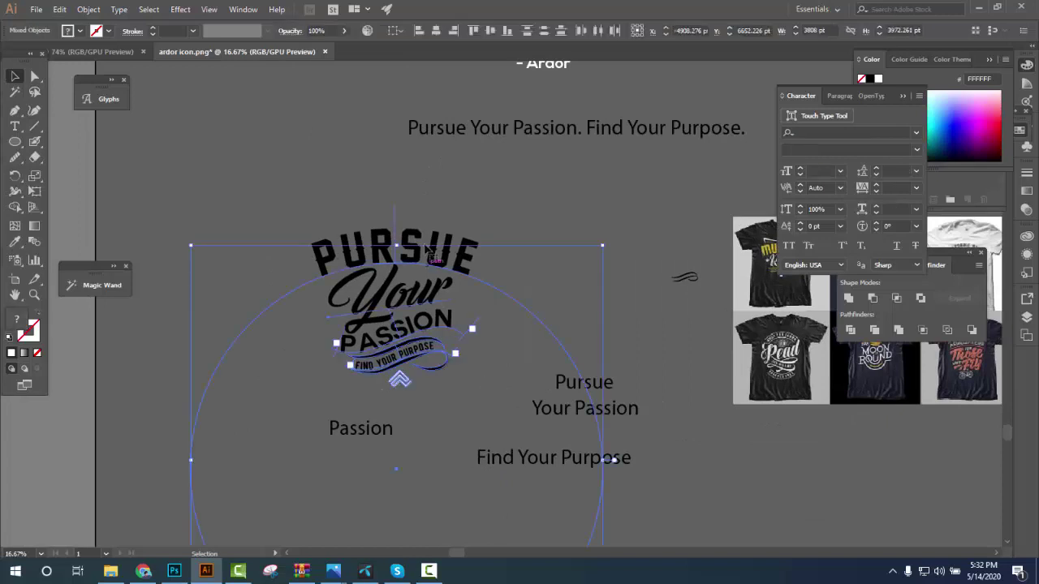
pyautogui.moveTo(510, 357); pyautogui.dragTo(376, 197)
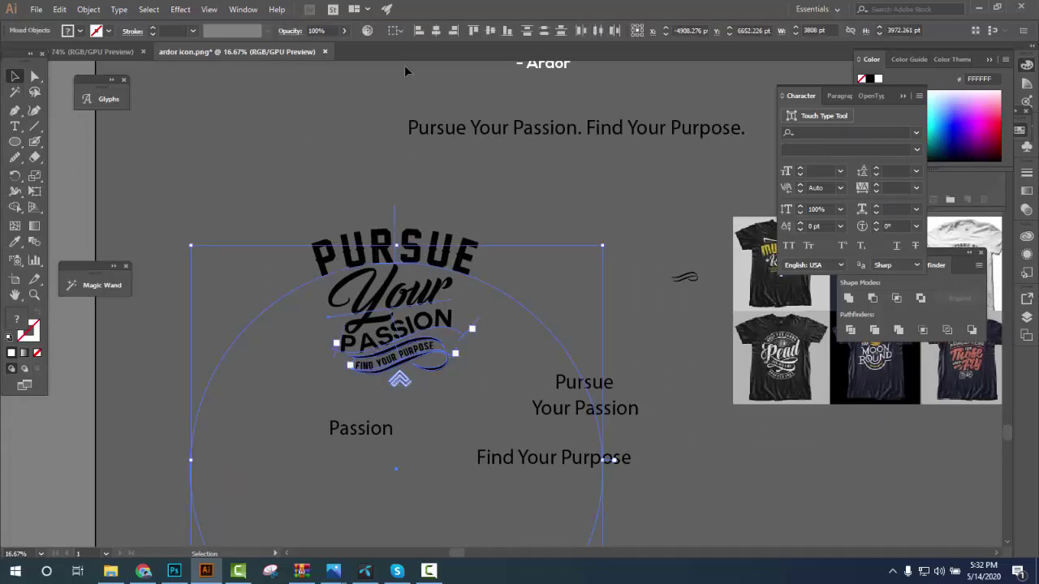
pyautogui.click(438, 31)
pyautogui.click(469, 368)
pyautogui.keyDown('alt'); pyautogui.scroll(1, 434, 299); pyautogui.keyUp('alt')
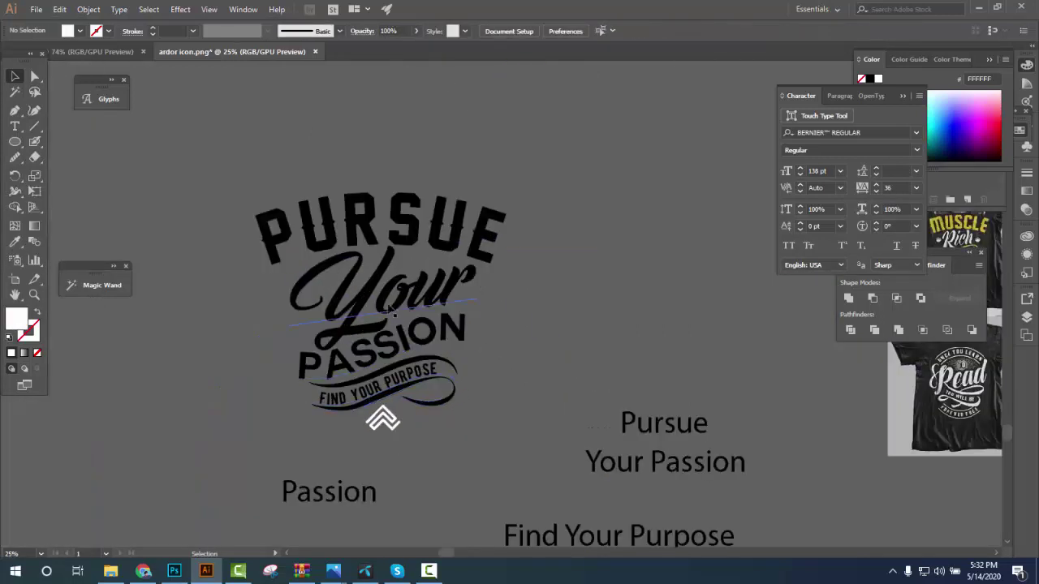
# Nudge the script word Your two steps left with the arrow keys
pyautogui.click(391, 313)
pyautogui.press('Left')
pyautogui.press('Left')
pyautogui.press('Left')
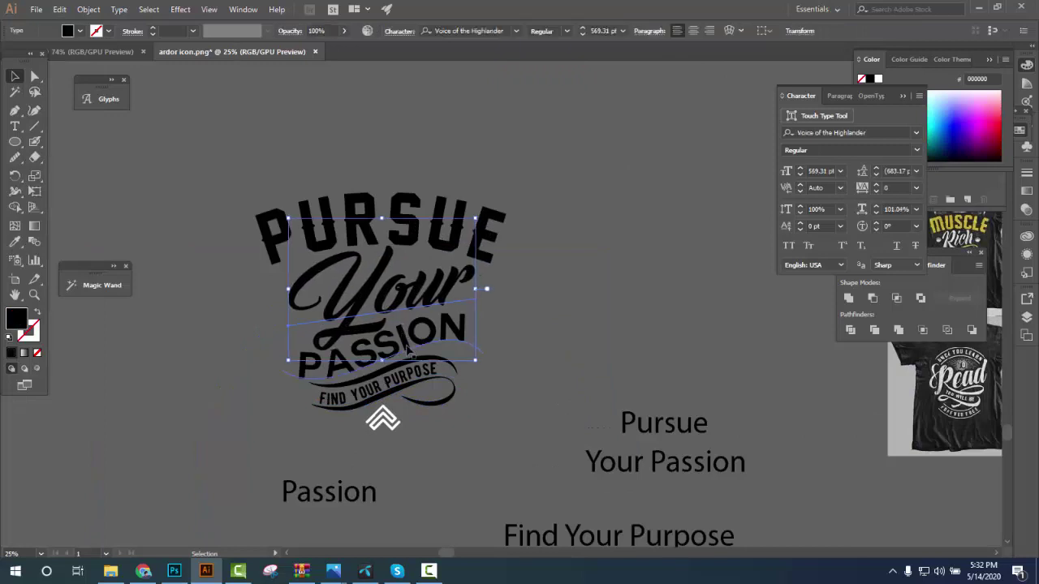
pyautogui.press('Left')
pyautogui.press('Left')
pyautogui.press('Left')
pyautogui.click(526, 324)
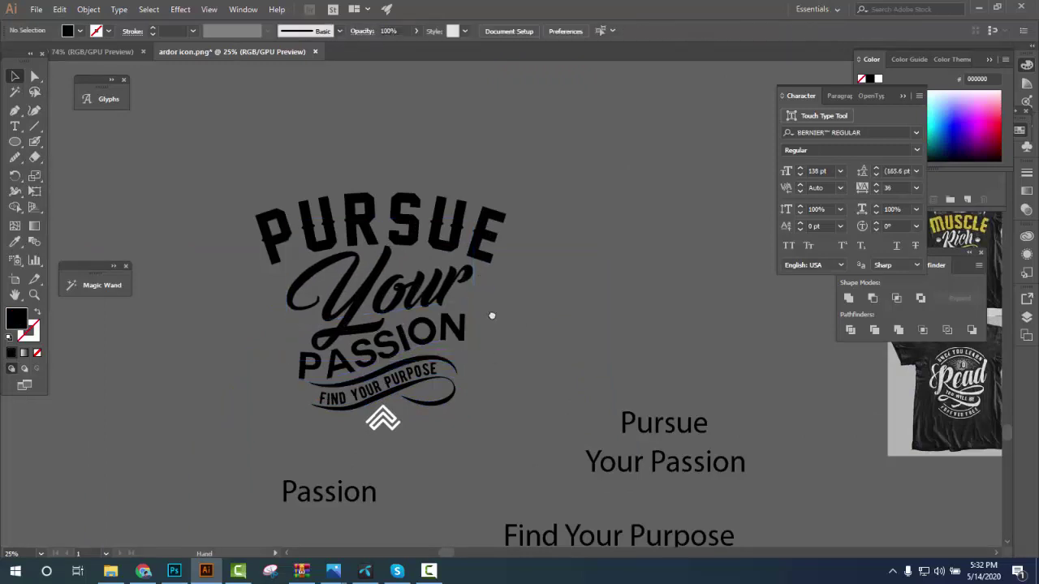
pyautogui.keyDown('alt'); pyautogui.scroll(-2, 490, 313); pyautogui.keyUp('alt')
pyautogui.click(286, 243)
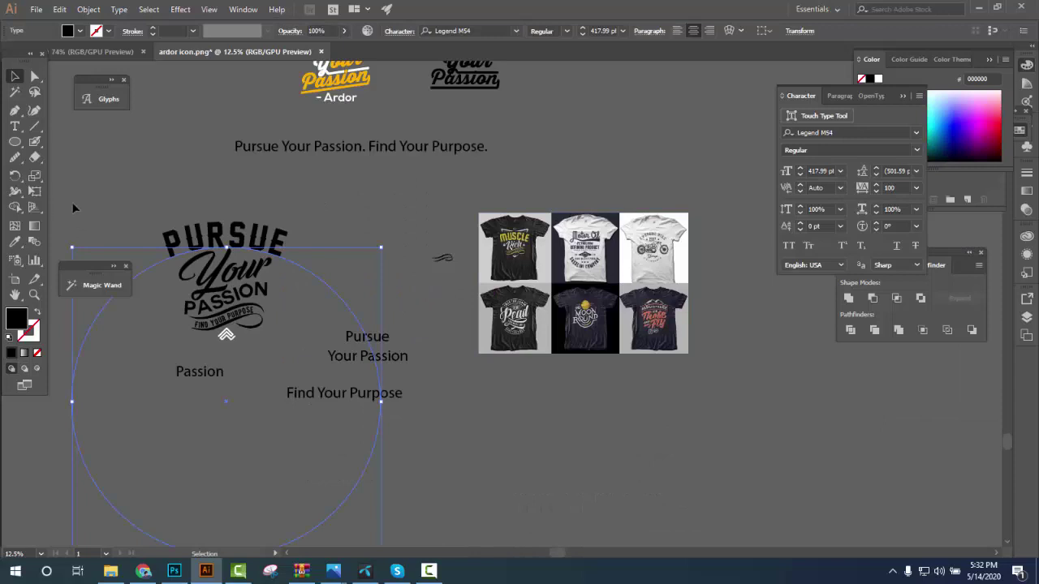
# Eyedropper the gold from the MUSCLE shirt print onto PURSUE
pyautogui.click(14, 242)
pyautogui.click(513, 228)
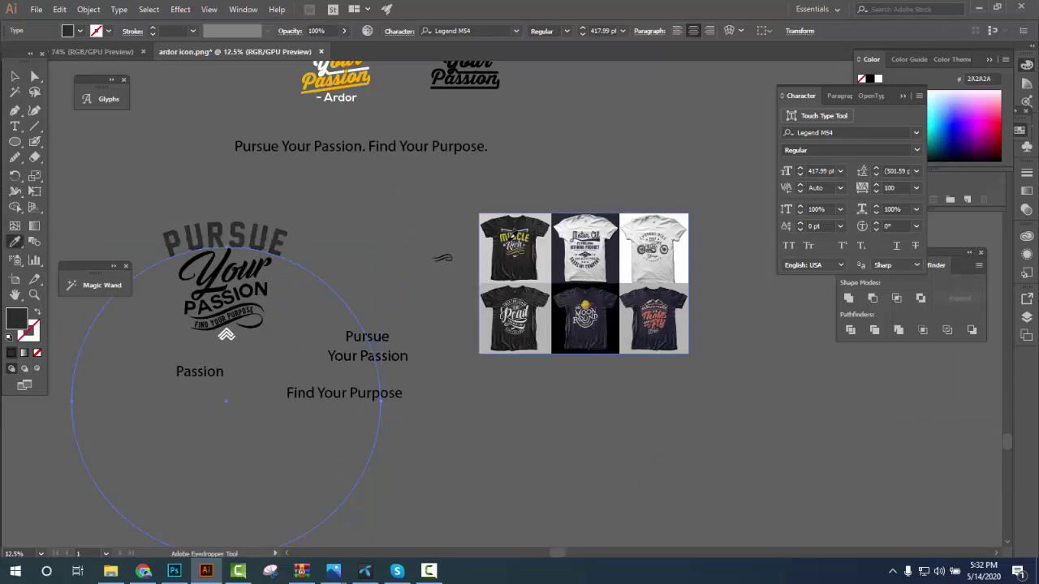
pyautogui.keyDown('alt'); pyautogui.scroll(2, 513, 233); pyautogui.keyUp('alt')
pyautogui.click(511, 234)
pyautogui.keyDown('alt'); pyautogui.scroll(-2, 513, 234); pyautogui.keyUp('alt')
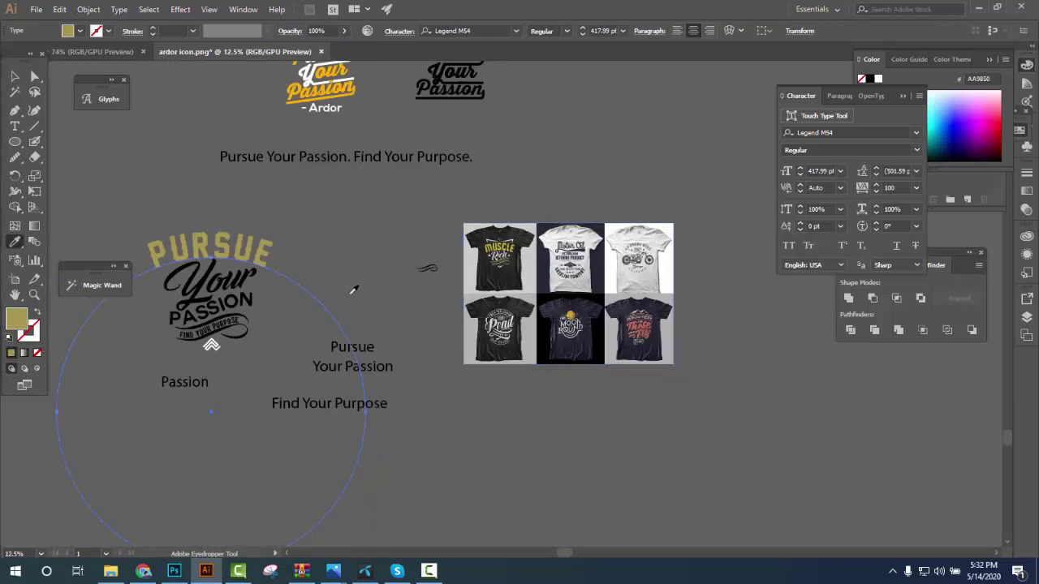
pyautogui.moveTo(352, 288); pyautogui.dragTo(464, 289)
pyautogui.keyDown('alt'); pyautogui.scroll(1, 658, 248); pyautogui.keyUp('alt')
pyautogui.keyDown('alt'); pyautogui.scroll(3, 657, 248); pyautogui.keyUp('alt')
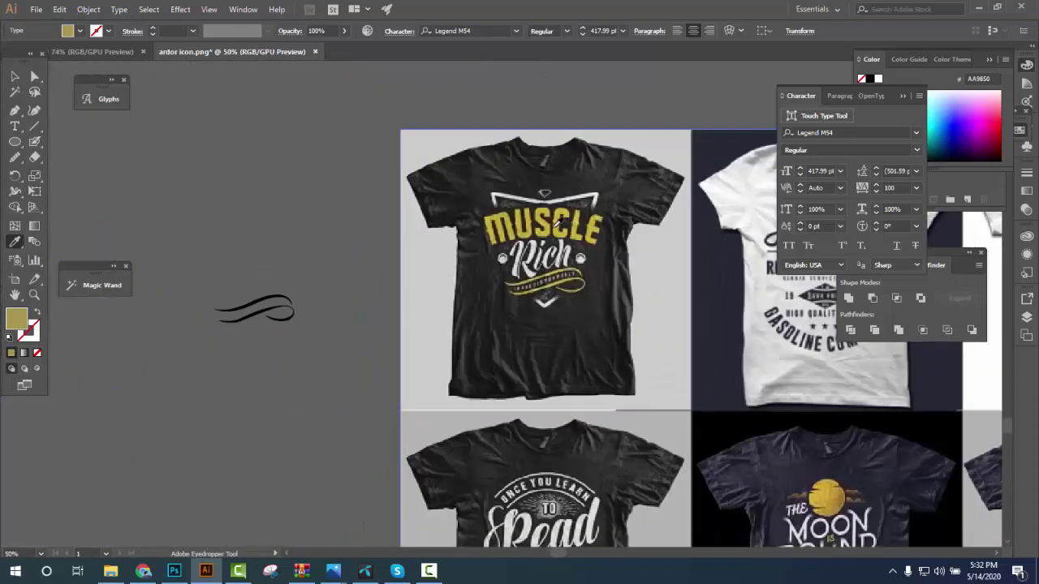
pyautogui.click(561, 228)
pyautogui.keyDown('alt'); pyautogui.scroll(-3, 536, 243); pyautogui.keyUp('alt')
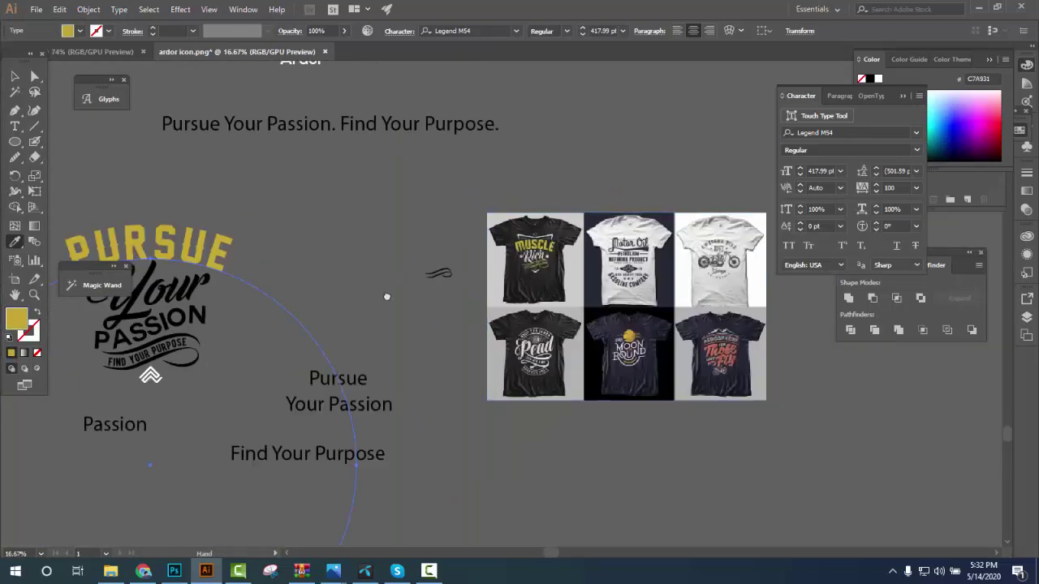
pyautogui.keyDown('ctrl'); pyautogui.hscroll(-3, 383, 294); pyautogui.keyUp('ctrl')
# Make the script Your white and give PASSION the same gold as PURSUE
pyautogui.keyDown('ctrl'); pyautogui.click(349, 294); pyautogui.keyUp('ctrl')
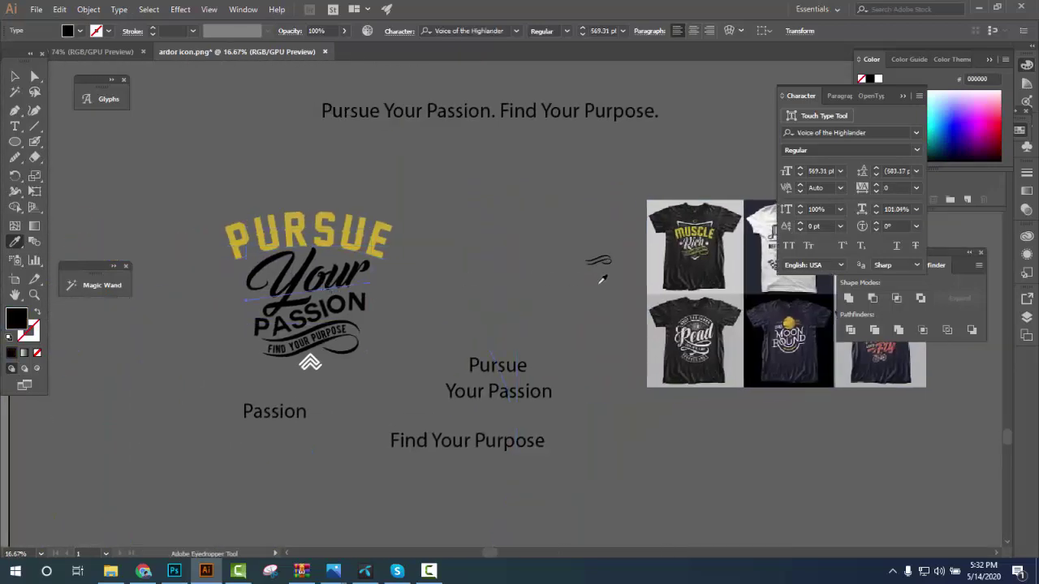
pyautogui.click(878, 79)
pyautogui.keyDown('ctrl'); pyautogui.click(455, 271); pyautogui.keyUp('ctrl')
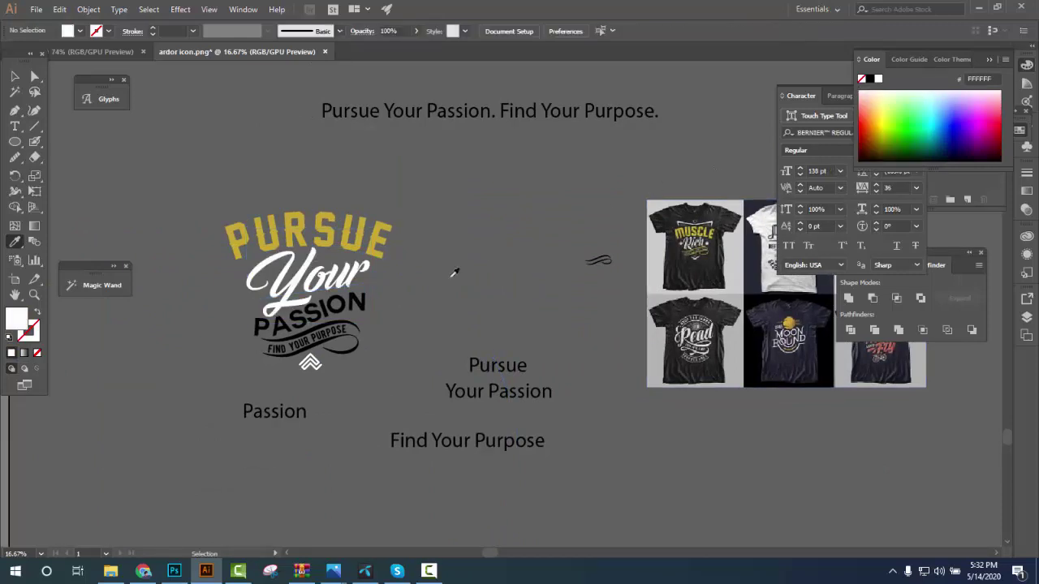
pyautogui.keyDown('ctrl'); pyautogui.hscroll(-2, 422, 323); pyautogui.keyUp('ctrl')
pyautogui.keyDown('ctrl'); pyautogui.click(400, 309); pyautogui.keyUp('ctrl')
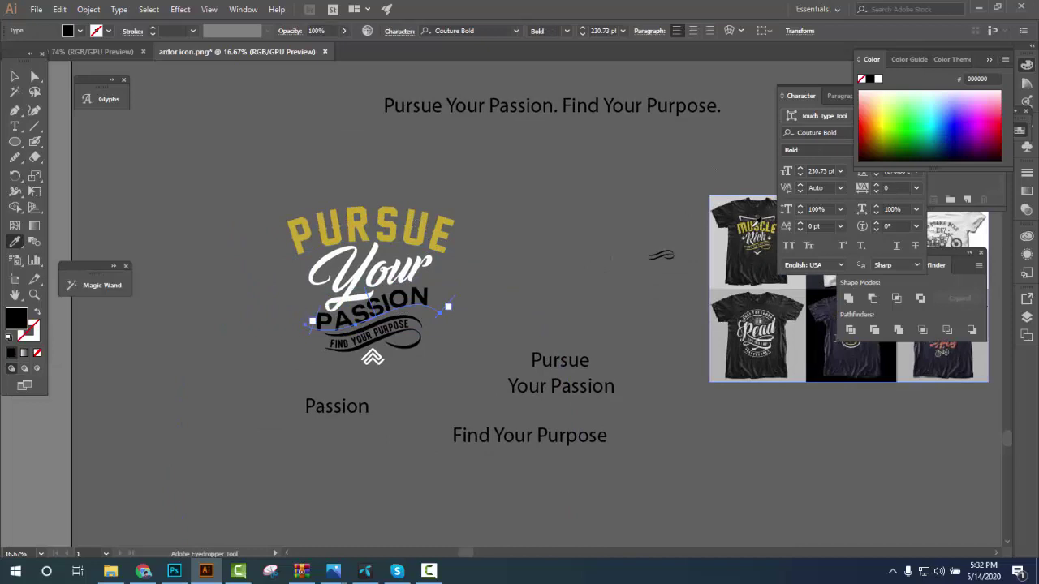
pyautogui.click(371, 234)
# Draw a small test ellipse and set the fill colour to bright yellow E2BC1B
pyautogui.press('l')
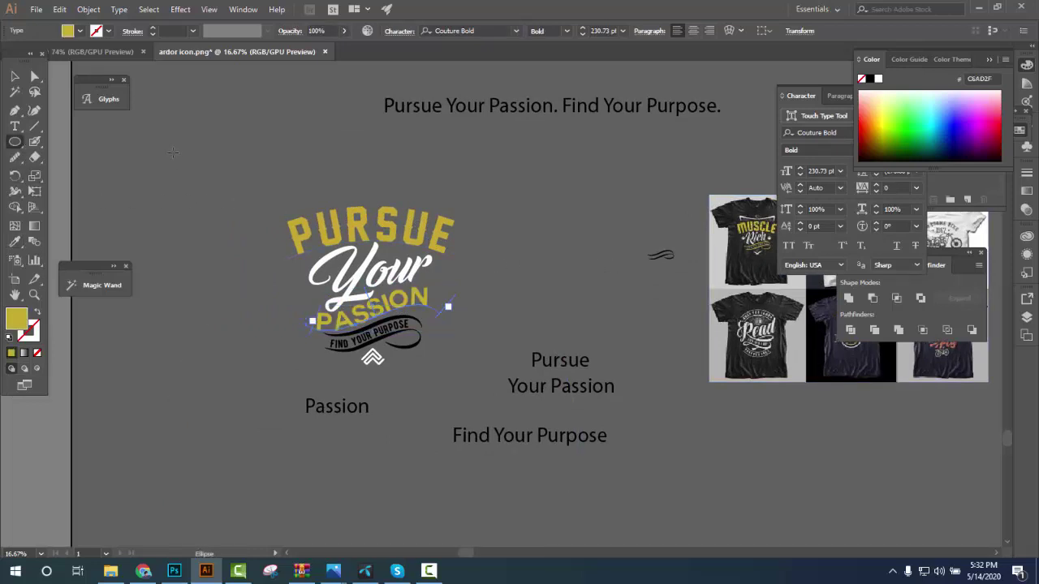
pyautogui.moveTo(173, 152); pyautogui.dragTo(191, 185)
pyautogui.click(15, 241)
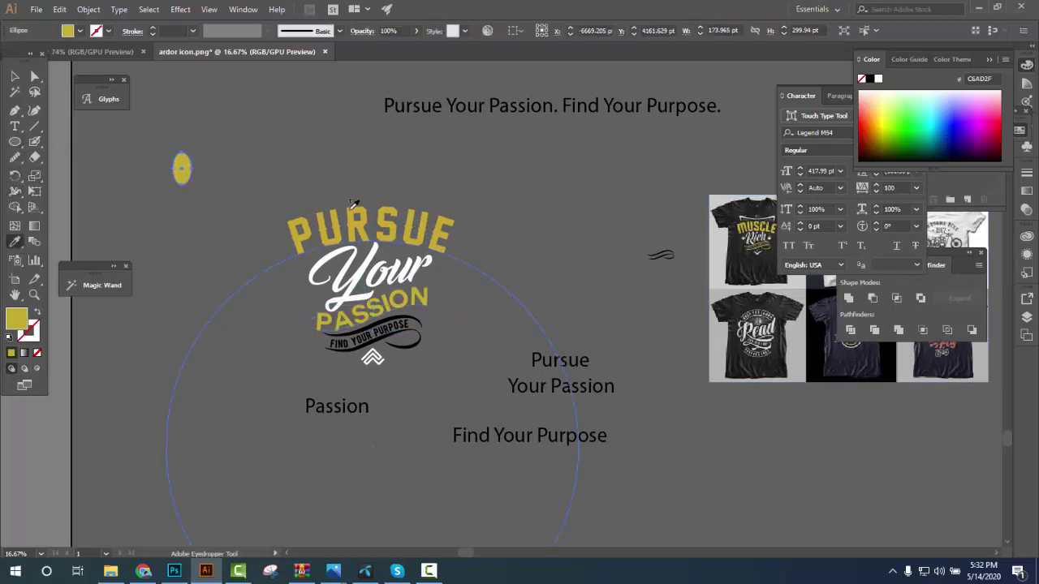
pyautogui.keyDown('ctrl'); pyautogui.click(299, 174); pyautogui.keyUp('ctrl')
pyautogui.doubleClick(16, 319)
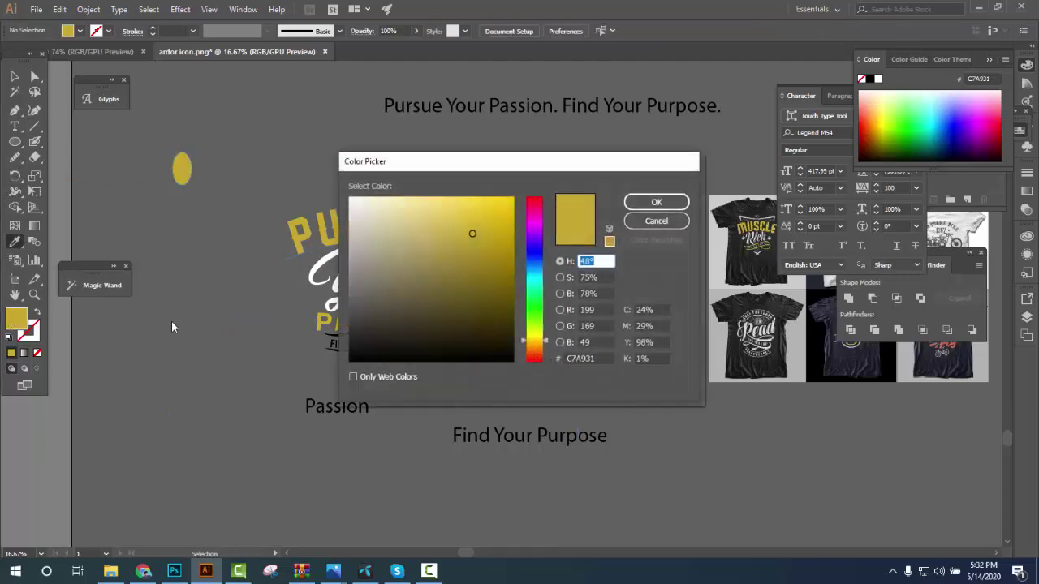
pyautogui.click(496, 215)
pyautogui.click(656, 202)
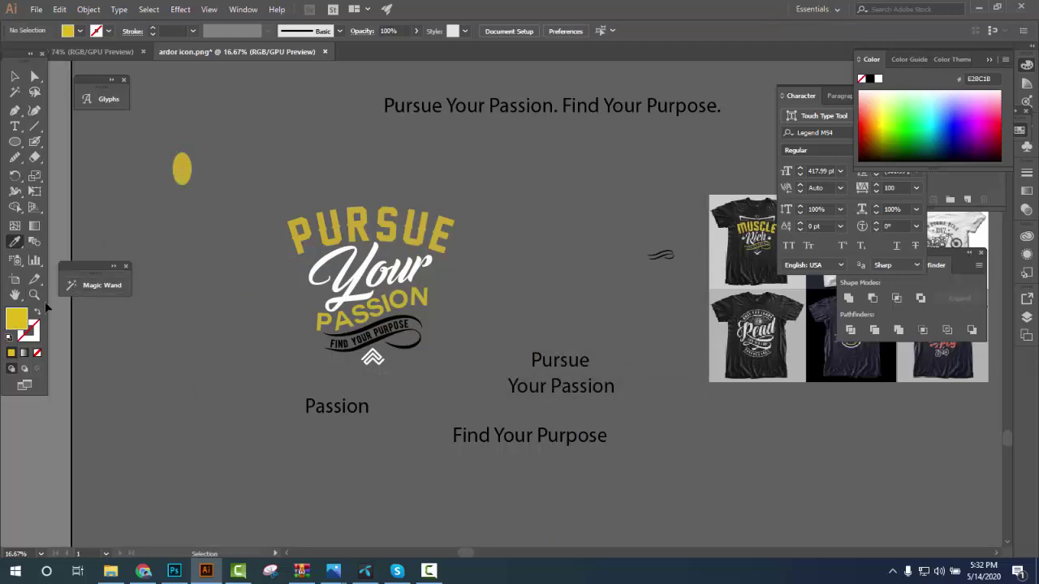
# Draw a yellow circle left of PURSUE and delete the small test ellipse
pyautogui.click(15, 143)
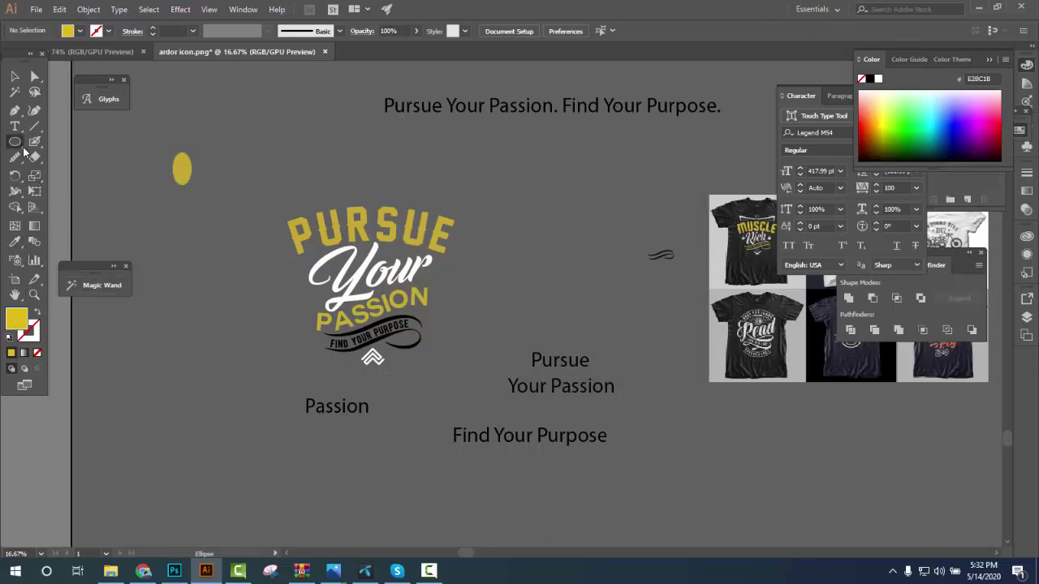
pyautogui.moveTo(195, 215); pyautogui.dragTo(252, 276)
pyautogui.moveTo(185, 174); pyautogui.dragTo(188, 179)
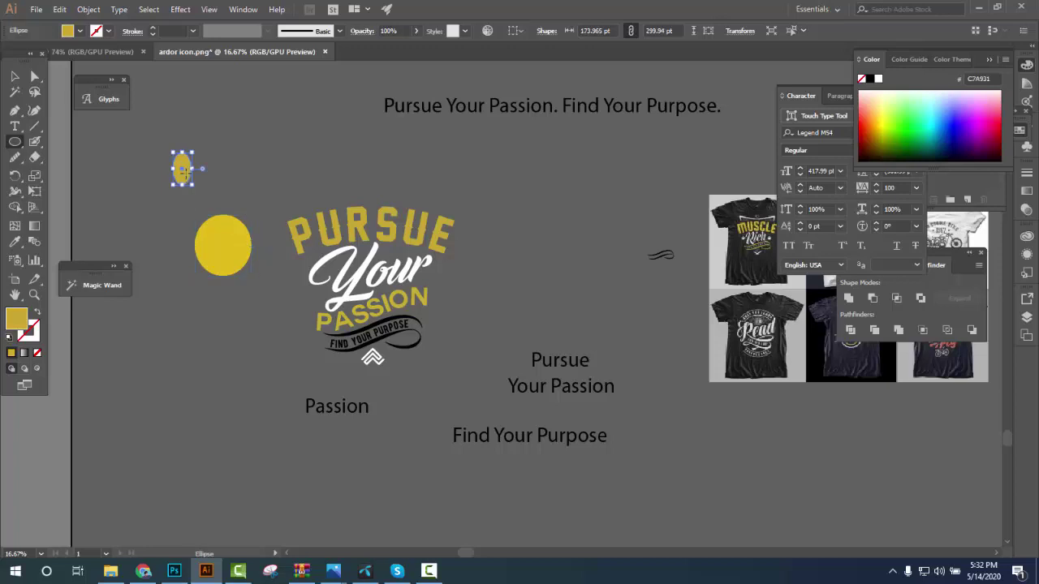
pyautogui.press('Delete')
# Eyedropper the circle's bright yellow onto the PURSUE and PASSION lettering
pyautogui.moveTo(167, 239); pyautogui.dragTo(578, 552)
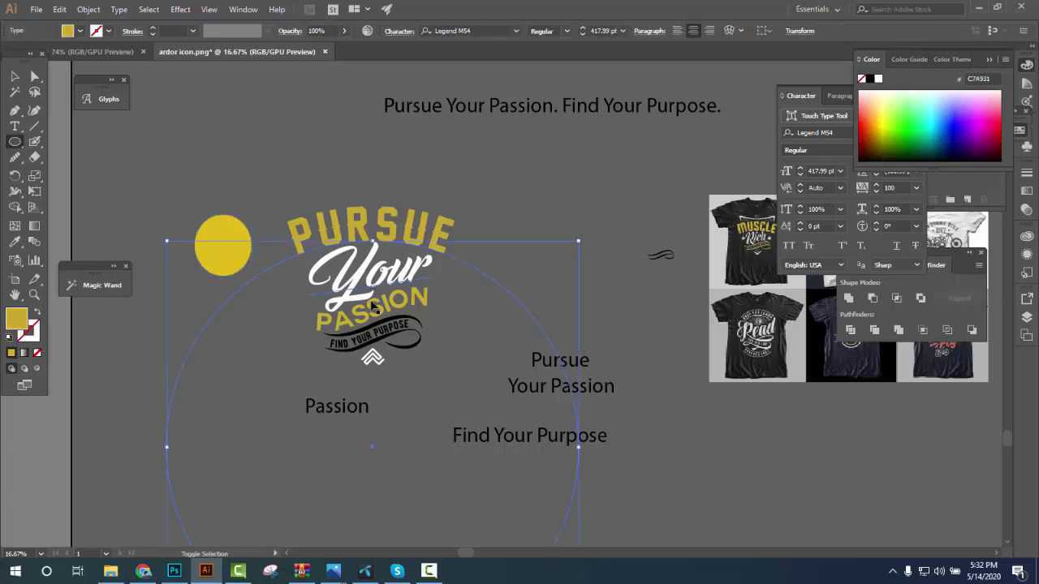
pyautogui.click(15, 242)
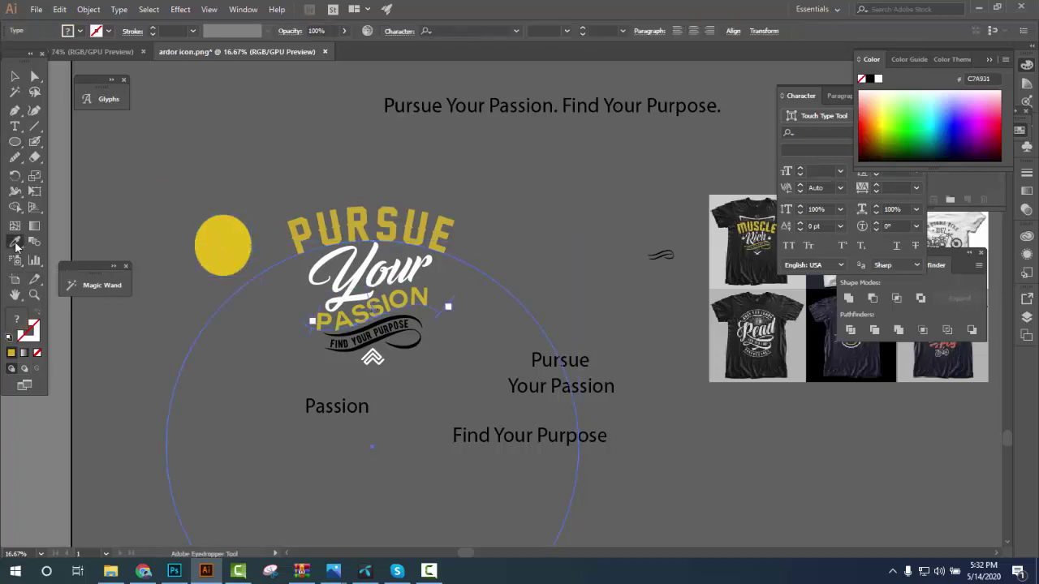
pyautogui.click(227, 239)
pyautogui.moveTo(342, 165); pyautogui.dragTo(355, 152)
pyautogui.moveTo(398, 366); pyautogui.dragTo(428, 323)
# Turn the FIND YOUR PURPOSE swash banner white and give the chevron icon the bright yellow
pyautogui.scroll(1, 428, 316)
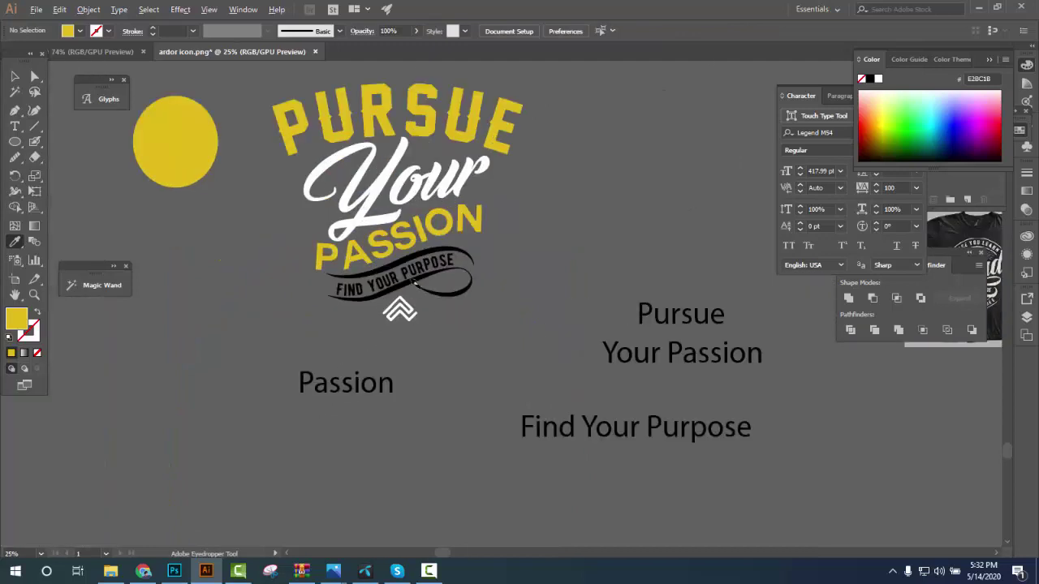
pyautogui.click(434, 263)
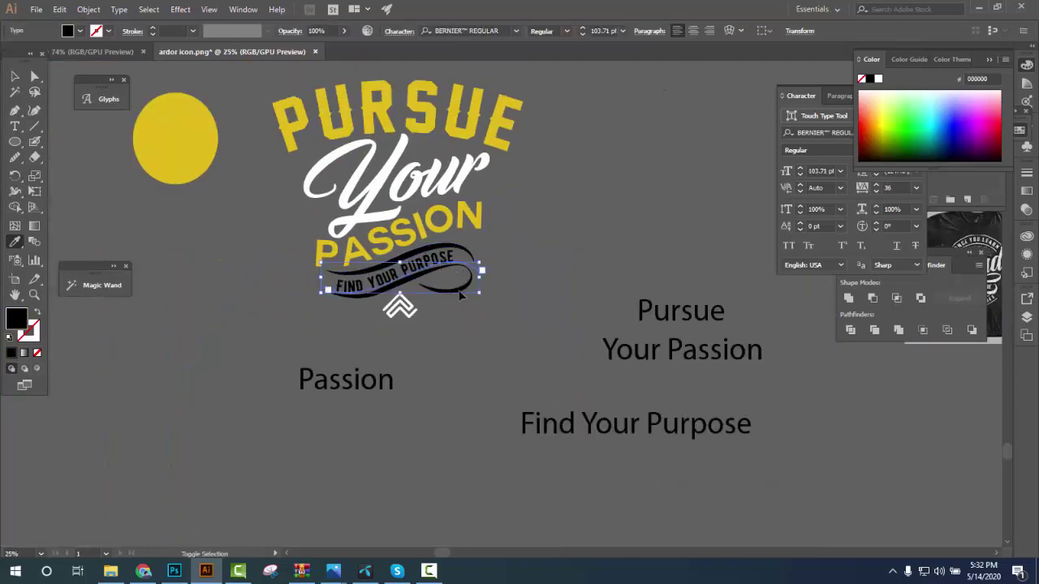
pyautogui.press('i')
pyautogui.click(420, 174)
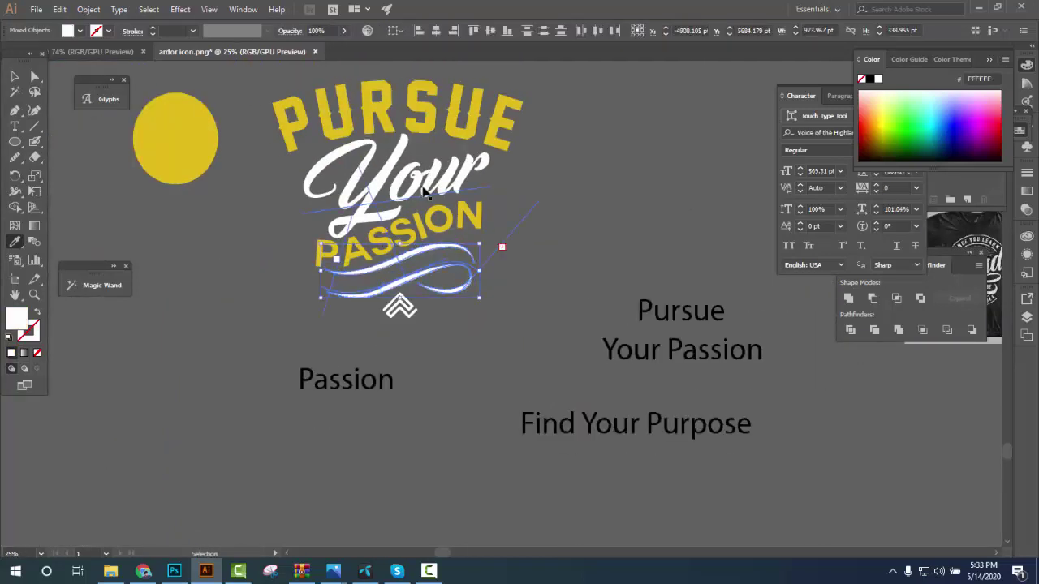
pyautogui.click(715, 312)
pyautogui.click(878, 80)
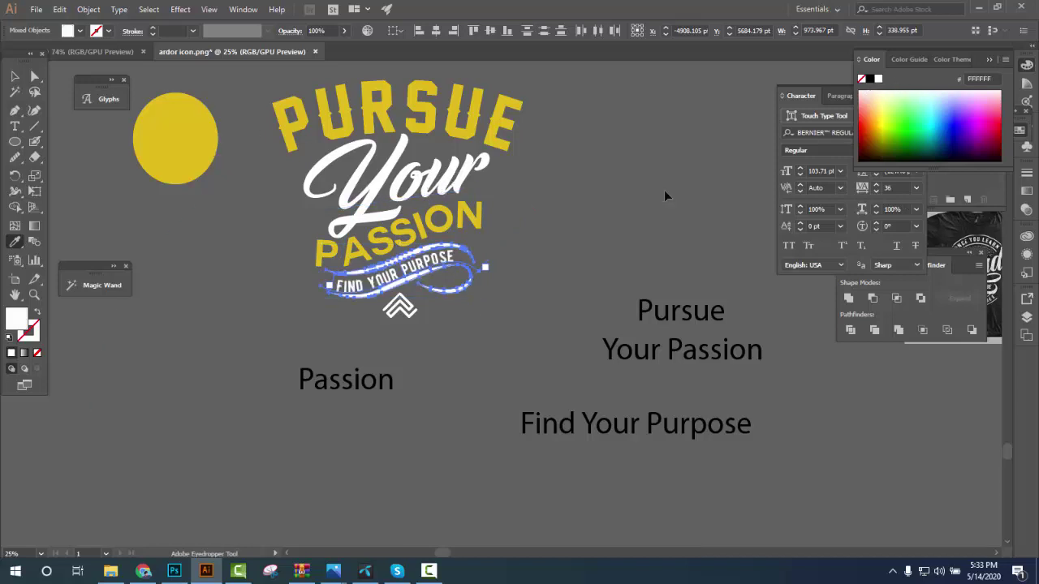
pyautogui.click(407, 359)
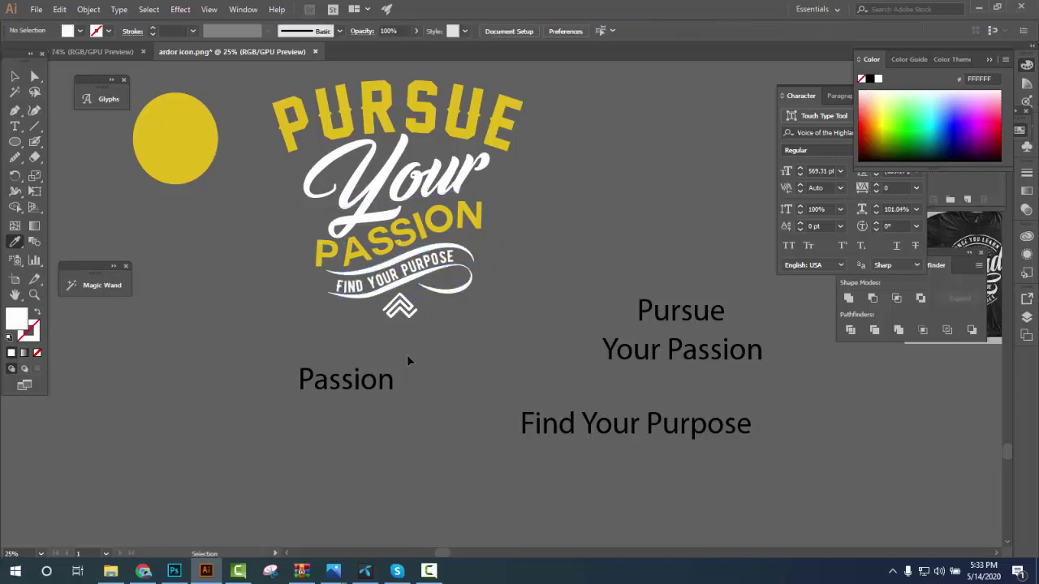
pyautogui.keyDown('ctrl'); pyautogui.click(399, 312); pyautogui.keyUp('ctrl')
pyautogui.click(385, 105)
pyautogui.keyDown('ctrl'); pyautogui.click(598, 170); pyautogui.keyUp('ctrl')
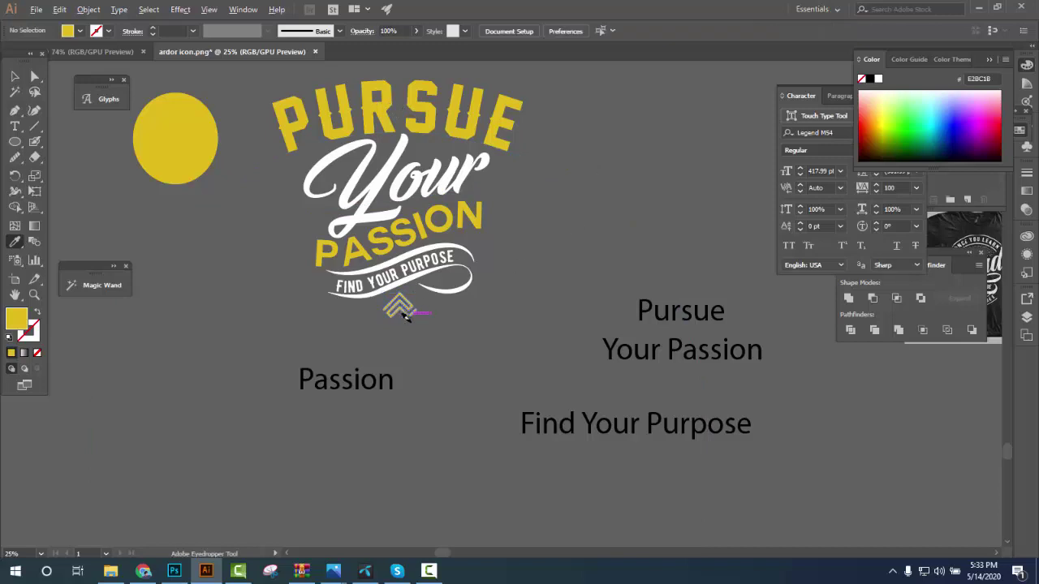
pyautogui.hotkey('ctrl', '-')
pyautogui.click(15, 77)
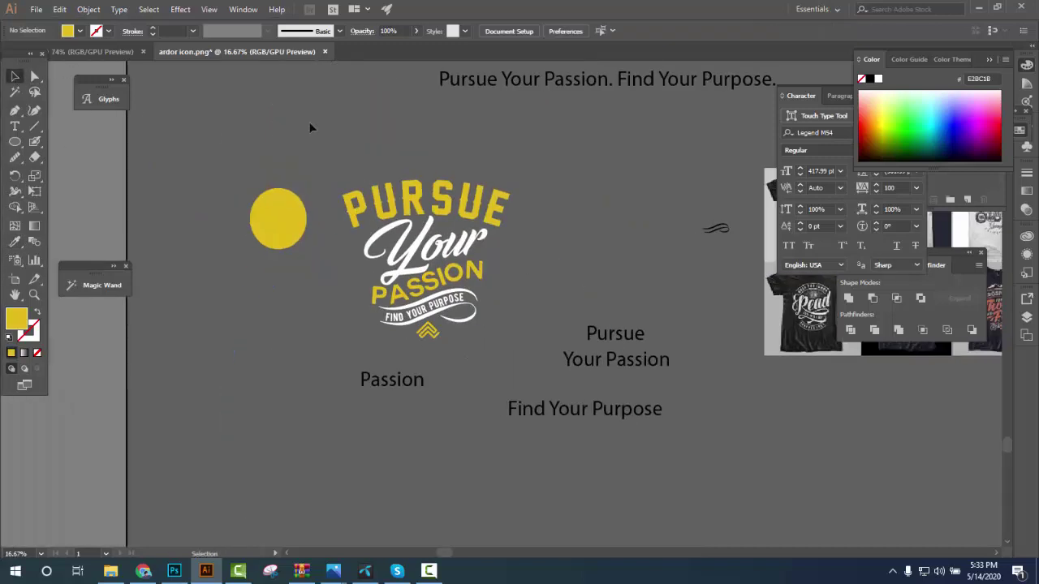
pyautogui.moveTo(469, 331); pyautogui.dragTo(505, 300)
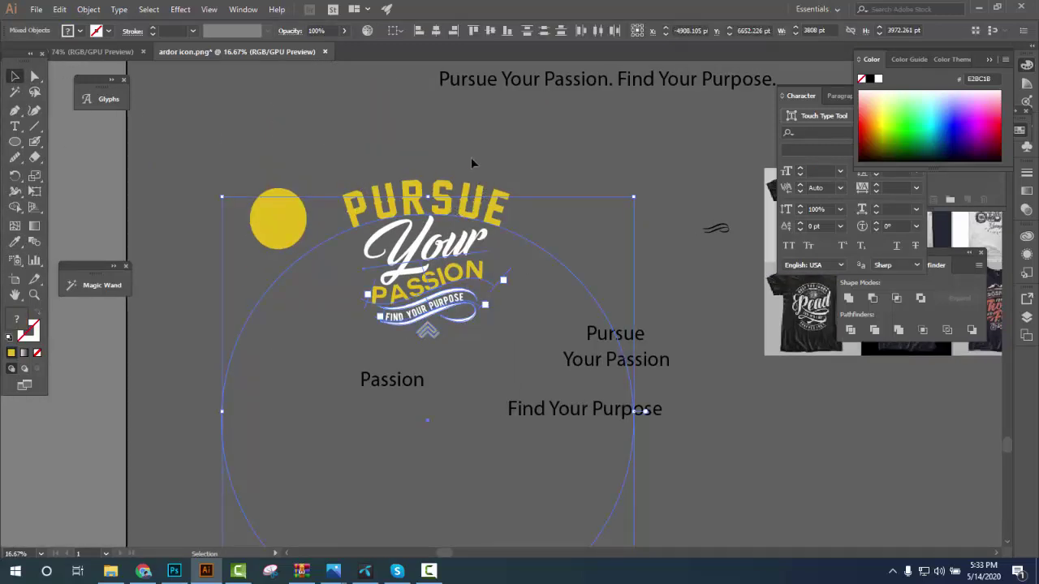
pyautogui.click(524, 229)
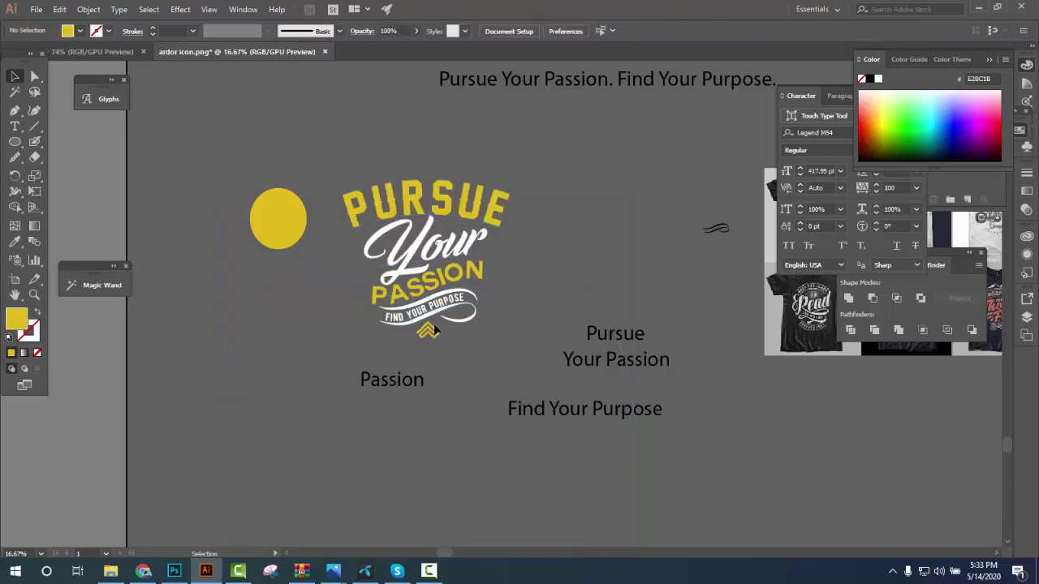
pyautogui.click(174, 571)
# Paste the lettering design into the mockup and move it onto the black shirt's chest
pyautogui.click(600, 345)
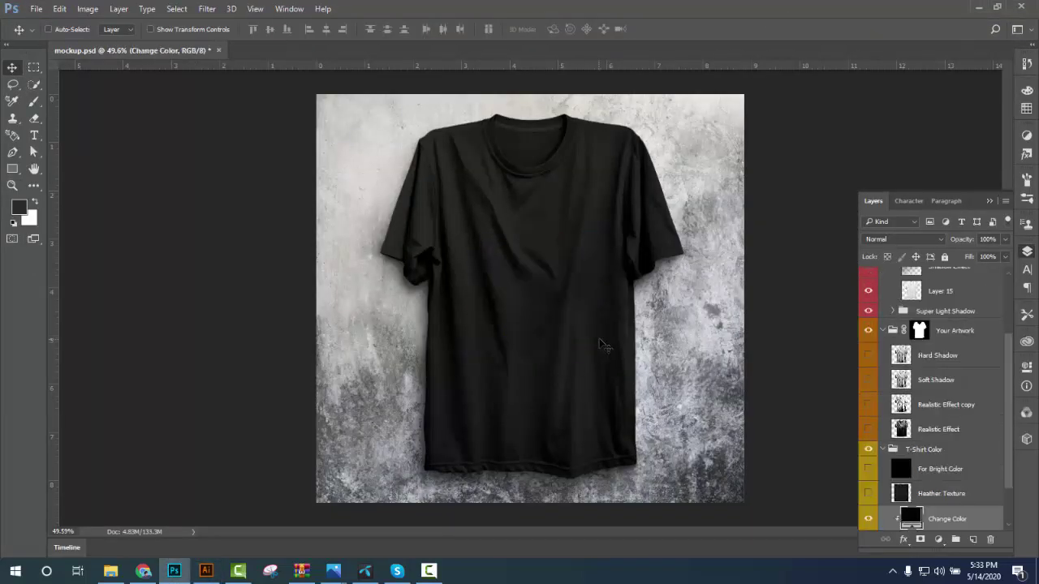
pyautogui.hotkey('ctrl', 'v')
pyautogui.click(583, 171)
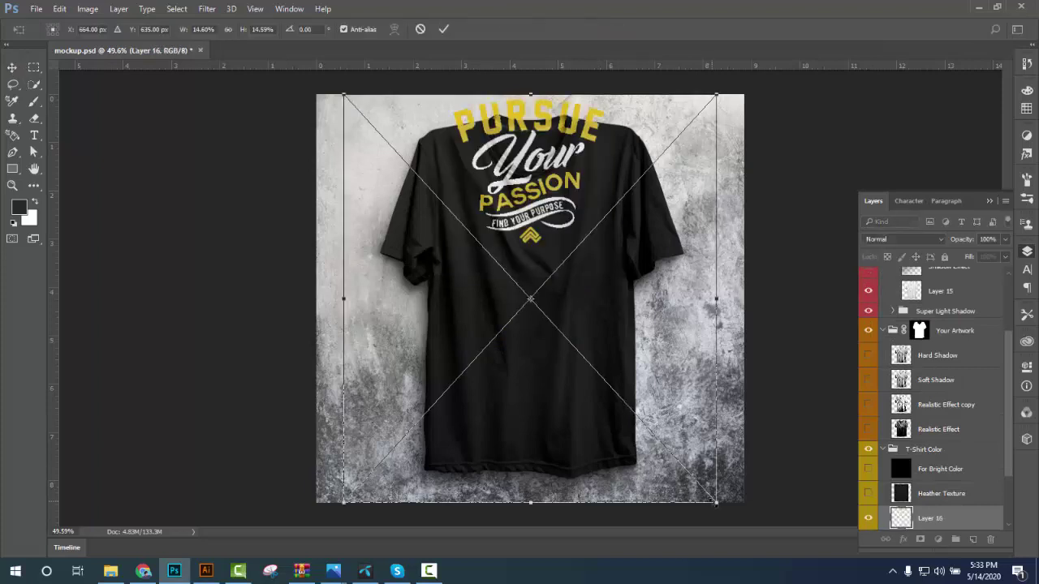
pyautogui.moveTo(549, 227); pyautogui.dragTo(549, 334)
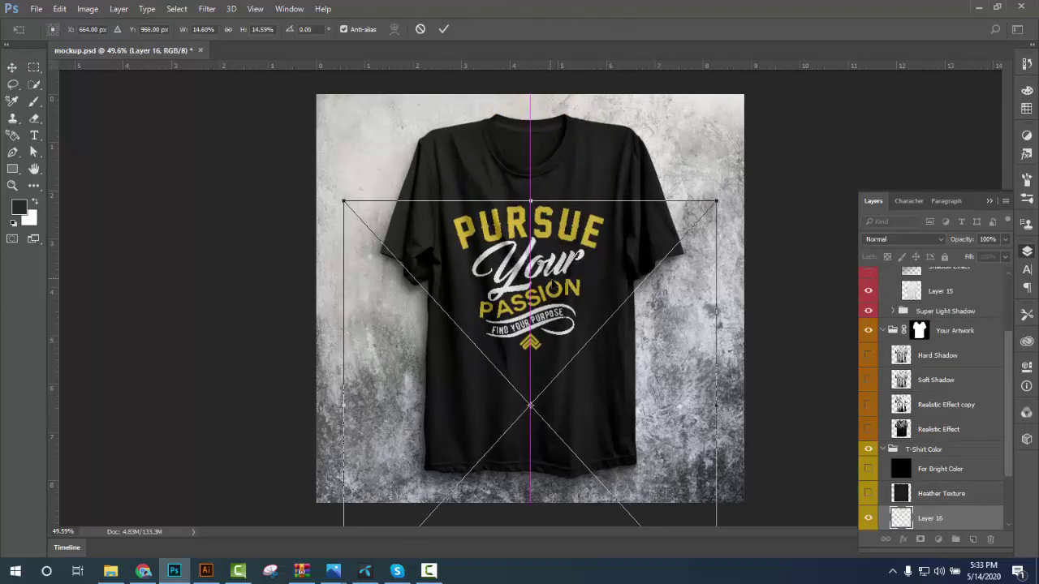
pyautogui.click(443, 29)
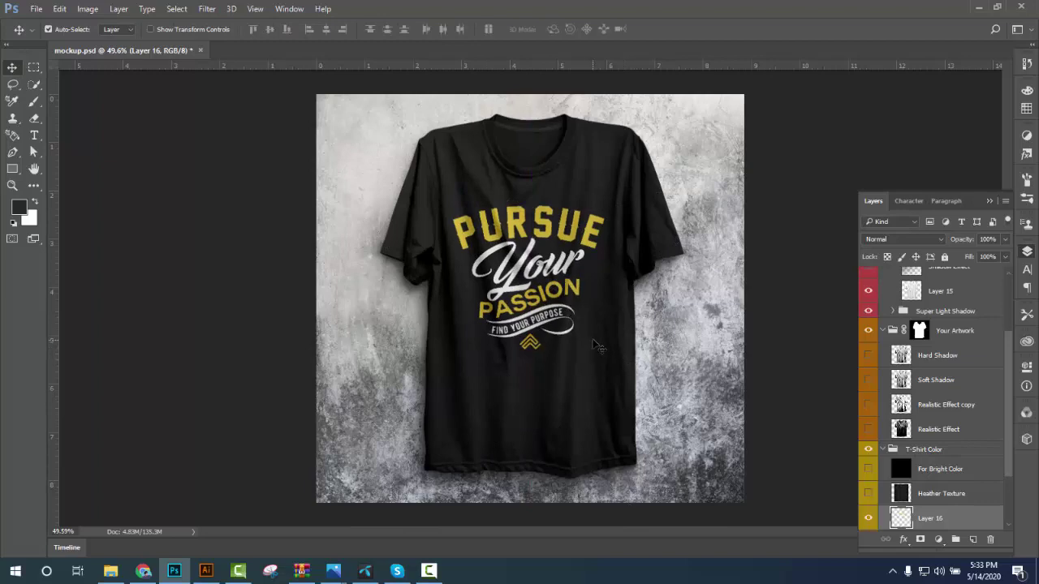
# Save a JPEG copy of the mockup named 's6' in the purpose folder
pyautogui.hotkey('ctrl', 'alt', 's')
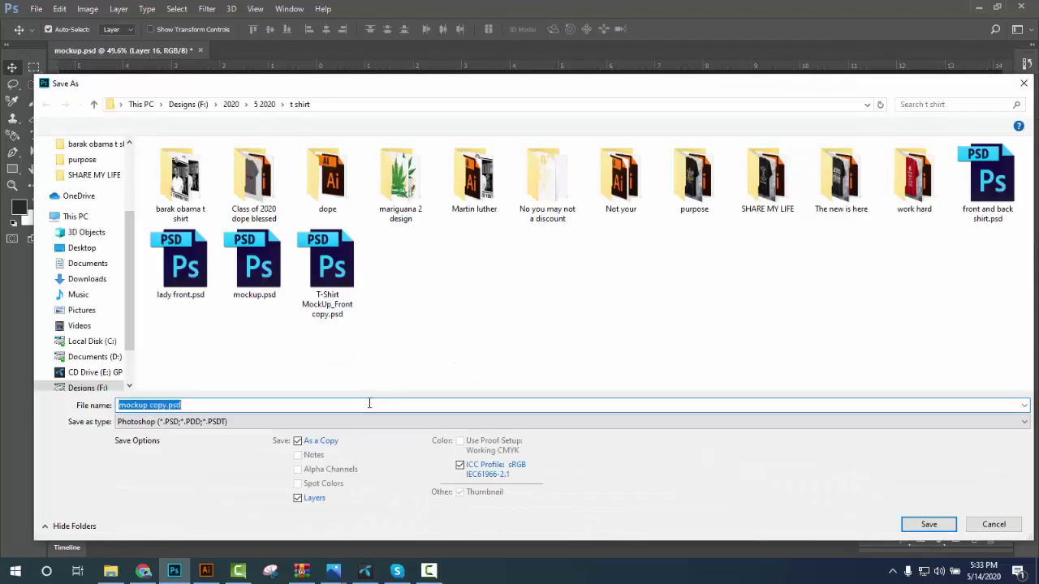
pyautogui.click(219, 422)
pyautogui.click(163, 288)
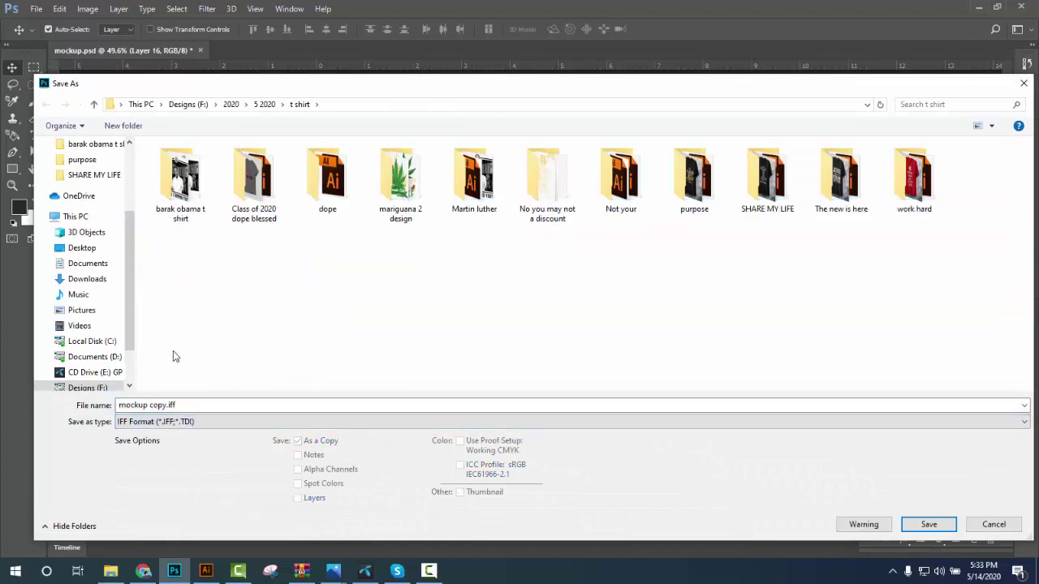
pyautogui.click(192, 422)
pyautogui.click(154, 293)
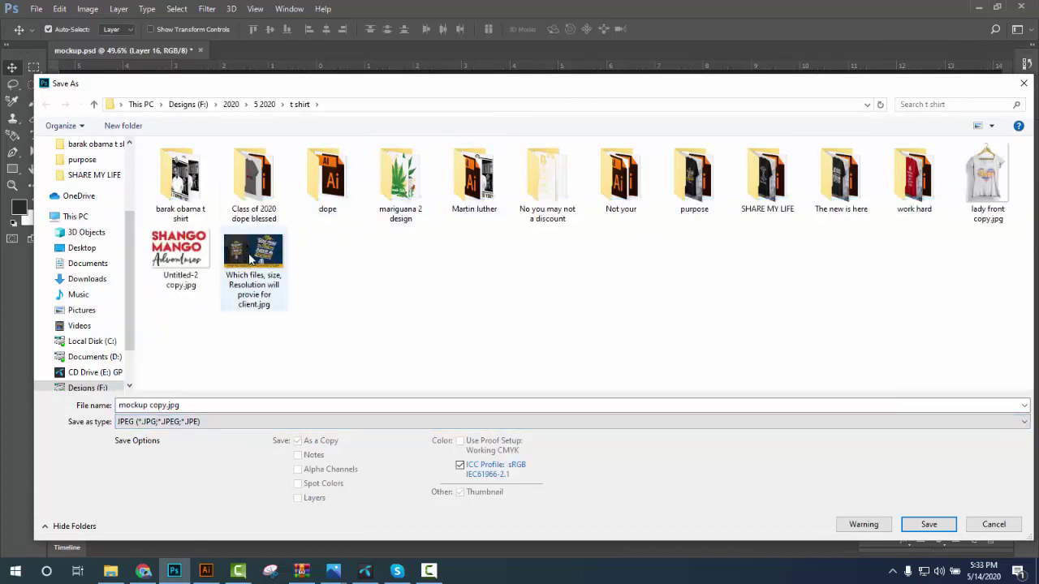
pyautogui.doubleClick(694, 174)
pyautogui.click(260, 398)
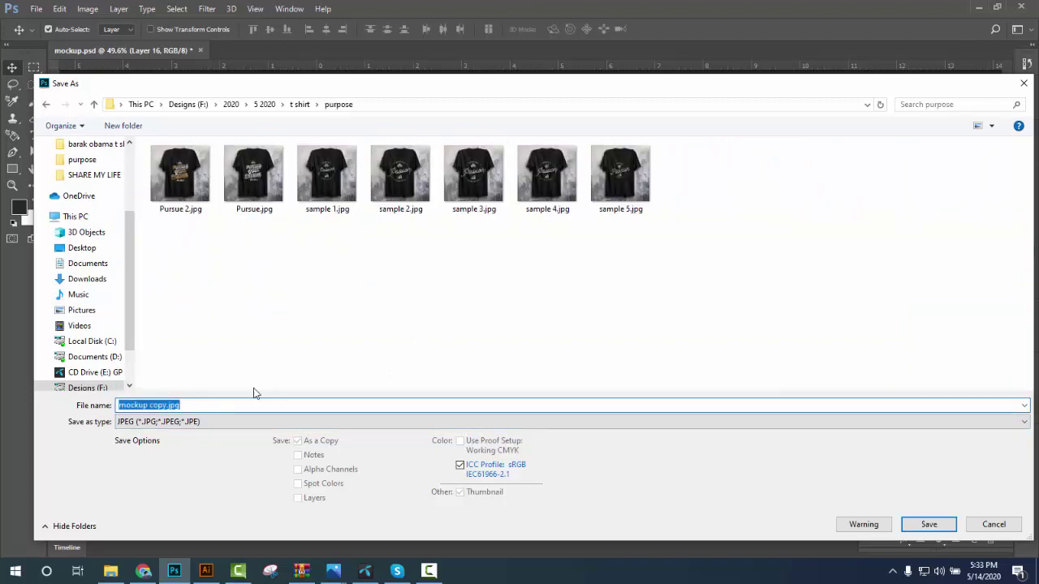
pyautogui.write('sample')
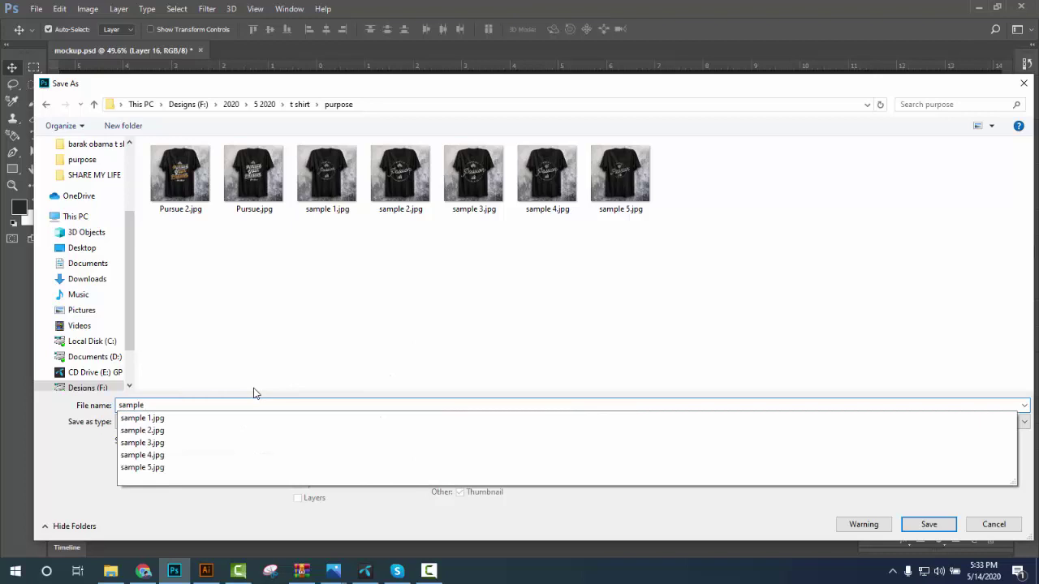
pyautogui.write('6')
pyautogui.press('Return')
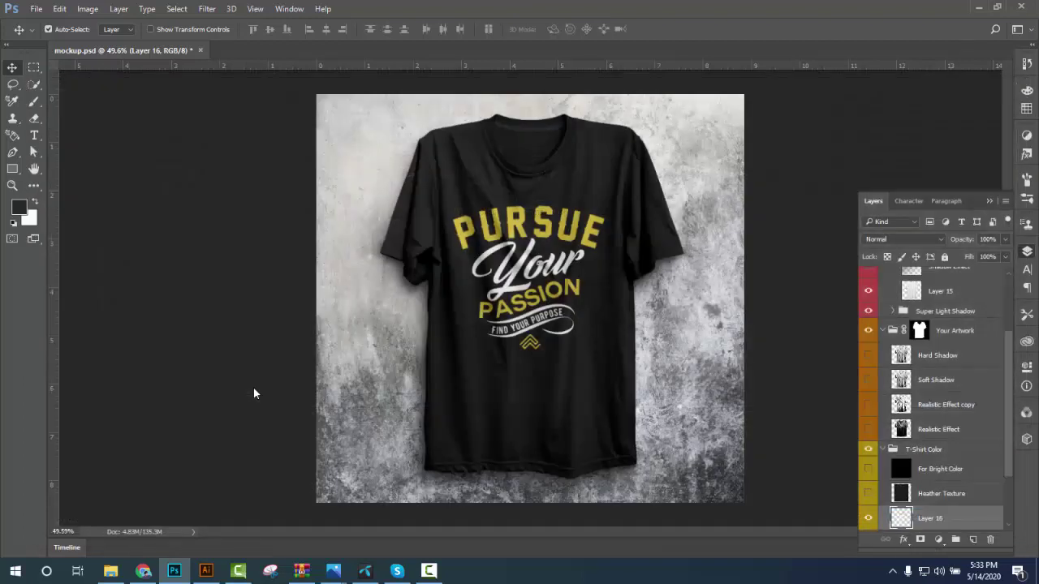
pyautogui.click(595, 146)
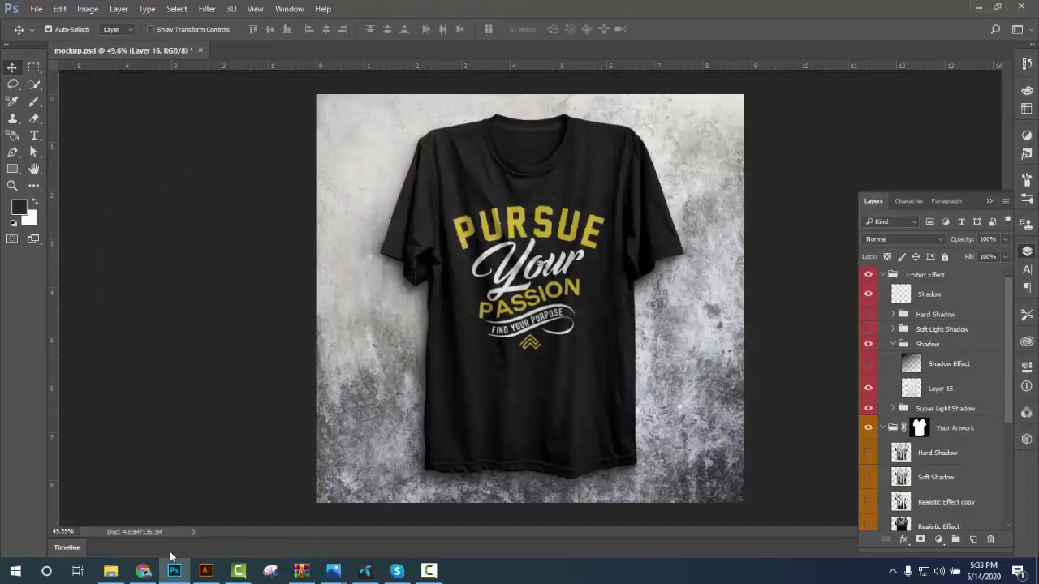
pyautogui.click(143, 570)
pyautogui.scroll(2, 308, 243)
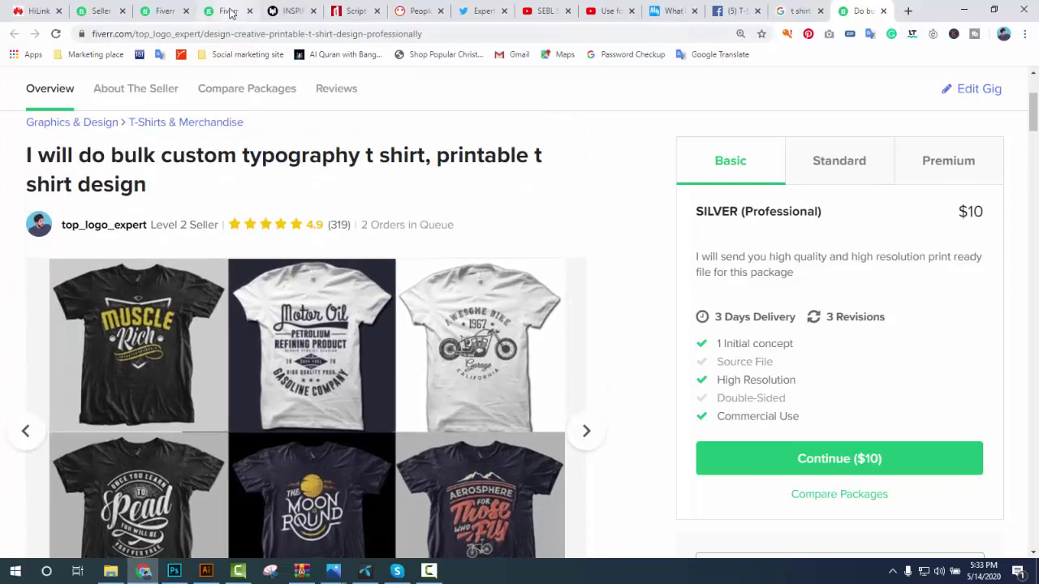
# Open the Deliver Now form on the client's Fiverr order page
pyautogui.click(228, 10)
pyautogui.scroll(-2, 453, 341)
pyautogui.scroll(-2, 452, 354)
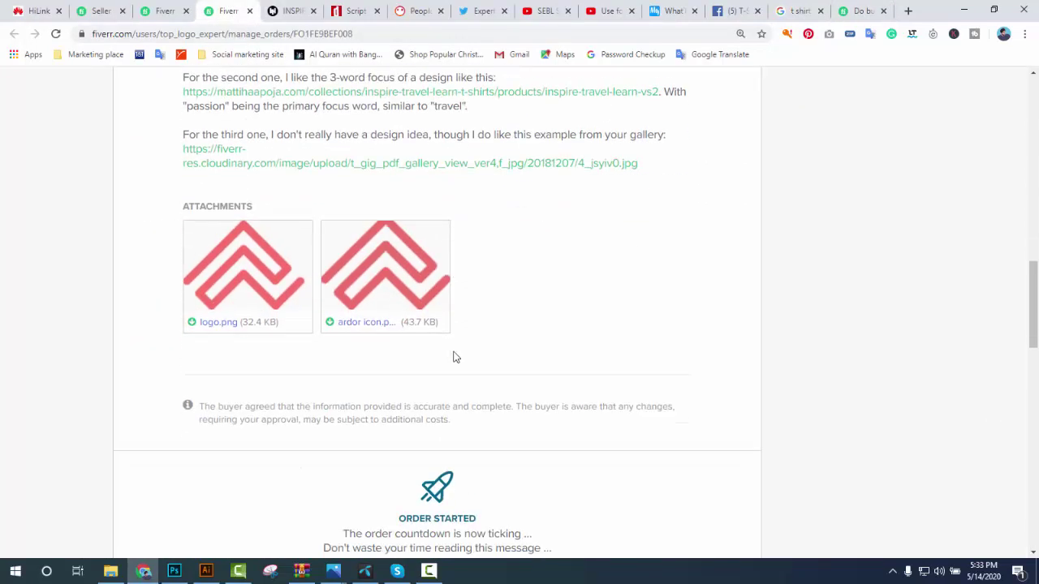
pyautogui.scroll(-3, 452, 357)
pyautogui.scroll(-4, 454, 363)
pyautogui.scroll(2, 455, 366)
pyautogui.click(452, 361)
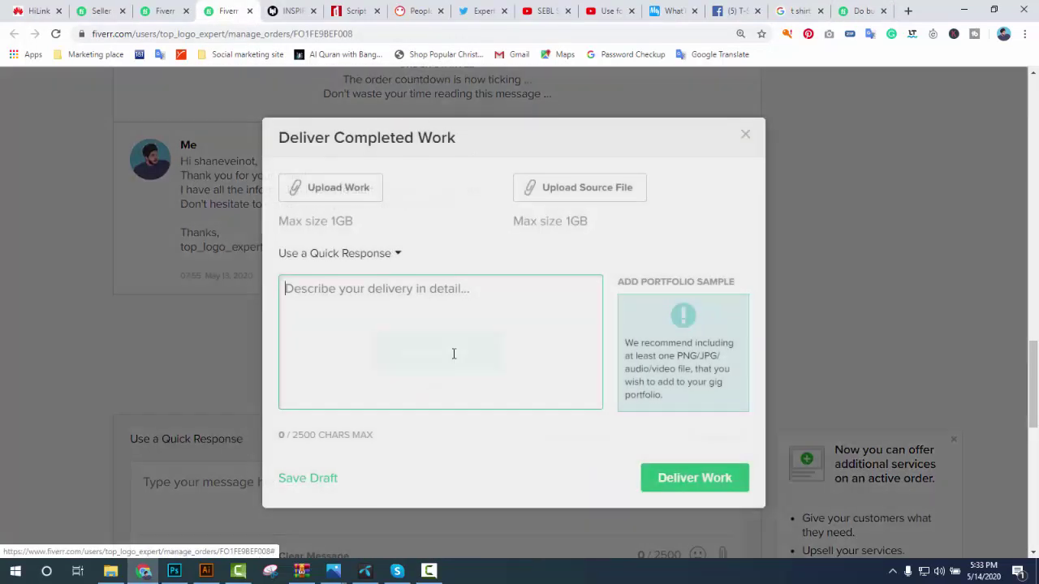
# Upload all eight T-shirt JPGs from Designs > 2020 > 5 2020 > t shirt > purpose as the work
pyautogui.click(365, 195)
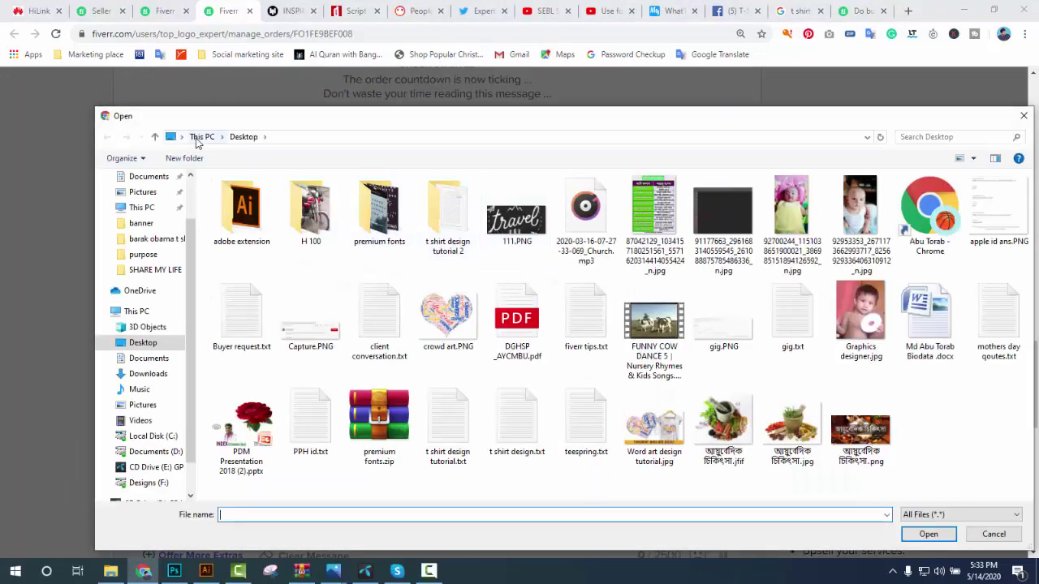
pyautogui.click(197, 138)
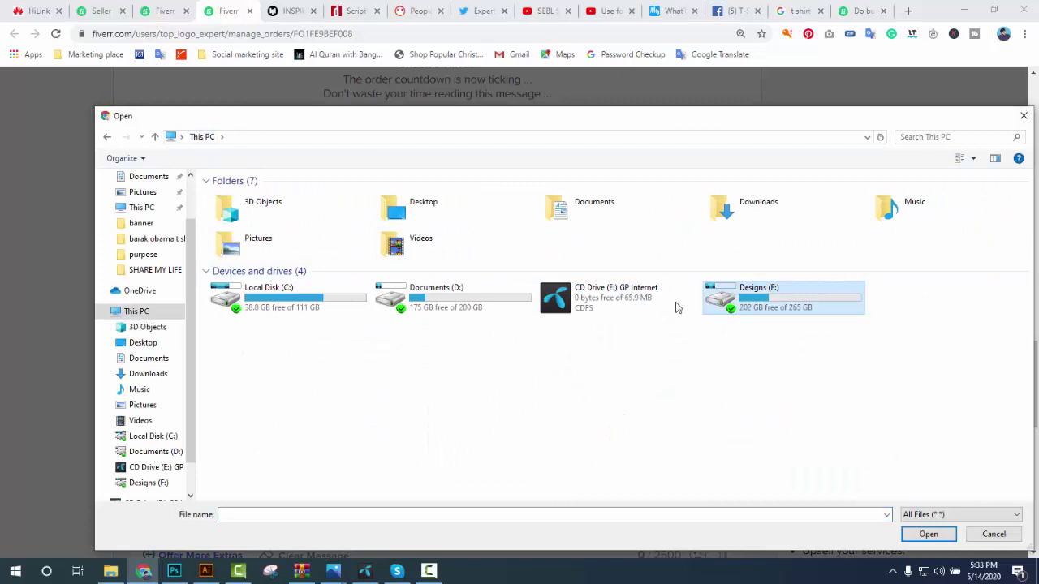
pyautogui.doubleClick(734, 302)
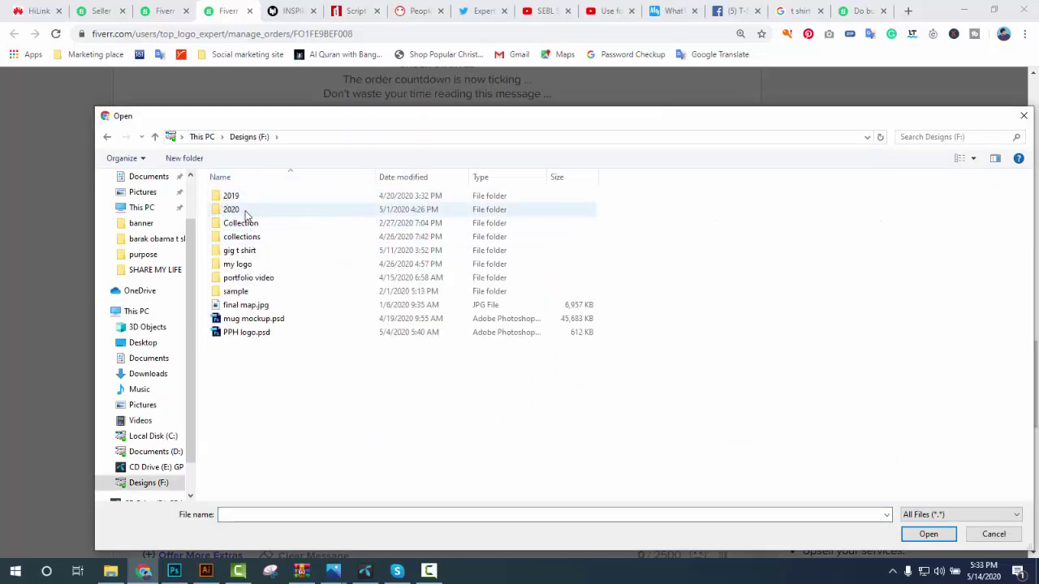
pyautogui.doubleClick(246, 212)
pyautogui.doubleClick(274, 248)
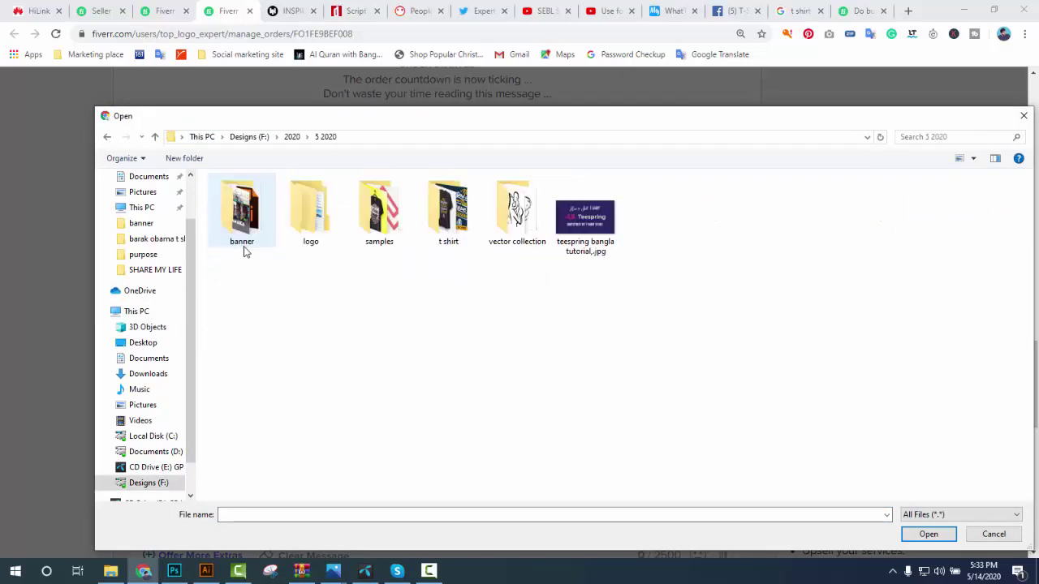
pyautogui.doubleClick(467, 248)
pyautogui.doubleClick(703, 248)
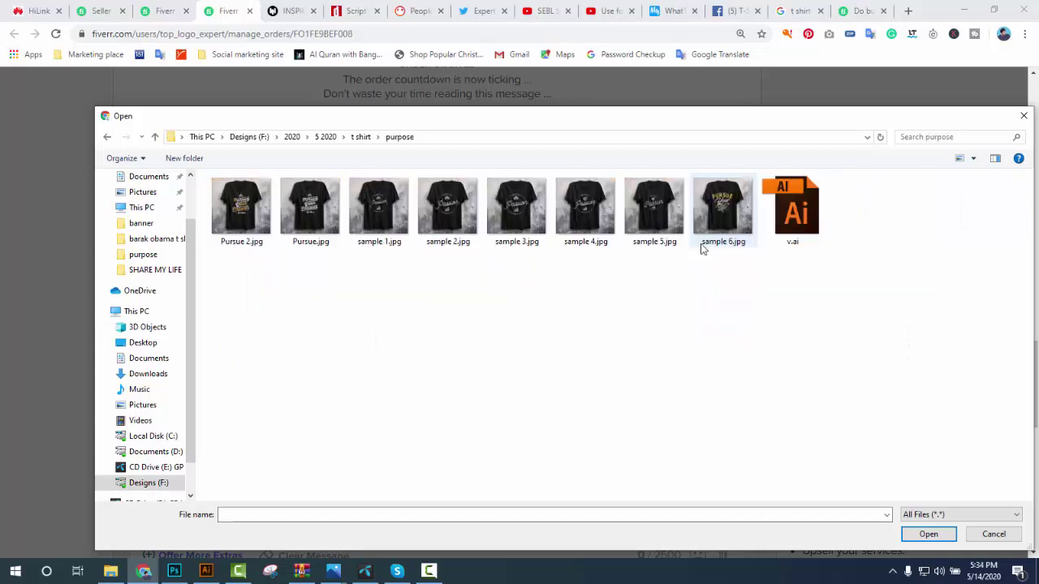
pyautogui.moveTo(725, 267); pyautogui.dragTo(253, 198)
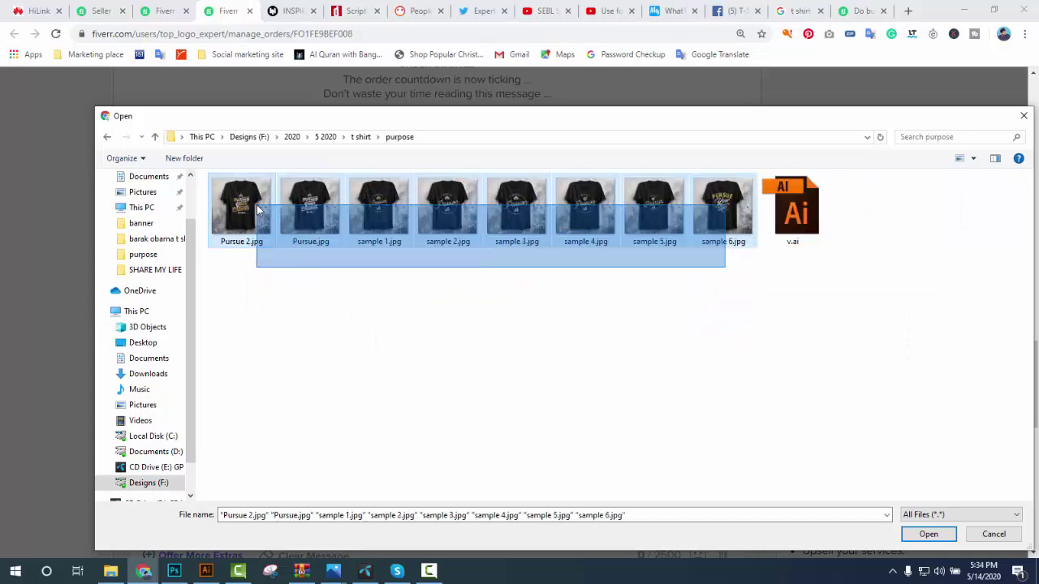
pyautogui.click(928, 533)
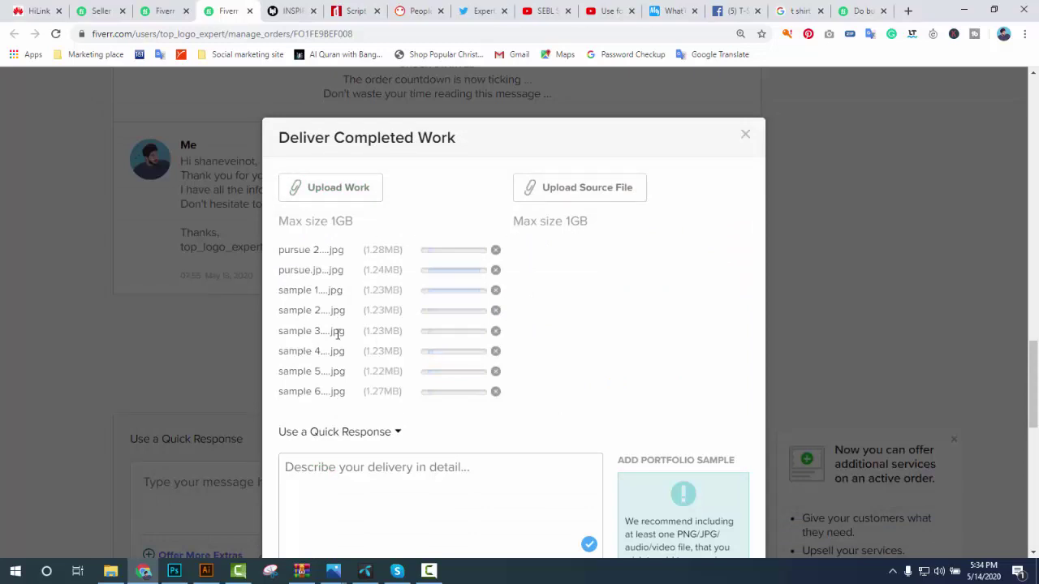
# Add sample 6.jpg as the delivery's source file
pyautogui.click(579, 196)
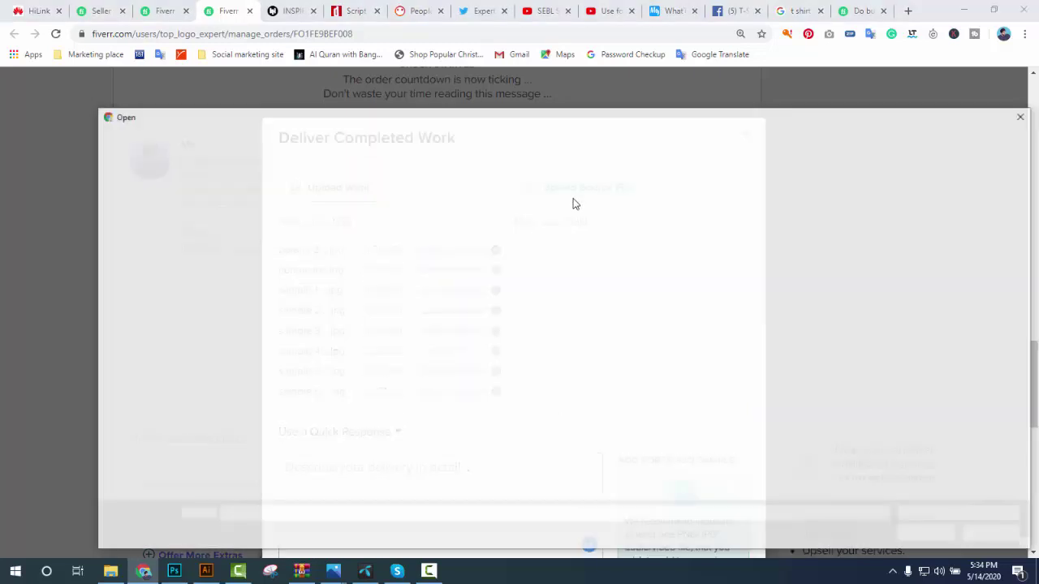
pyautogui.click(716, 224)
pyautogui.doubleClick(716, 224)
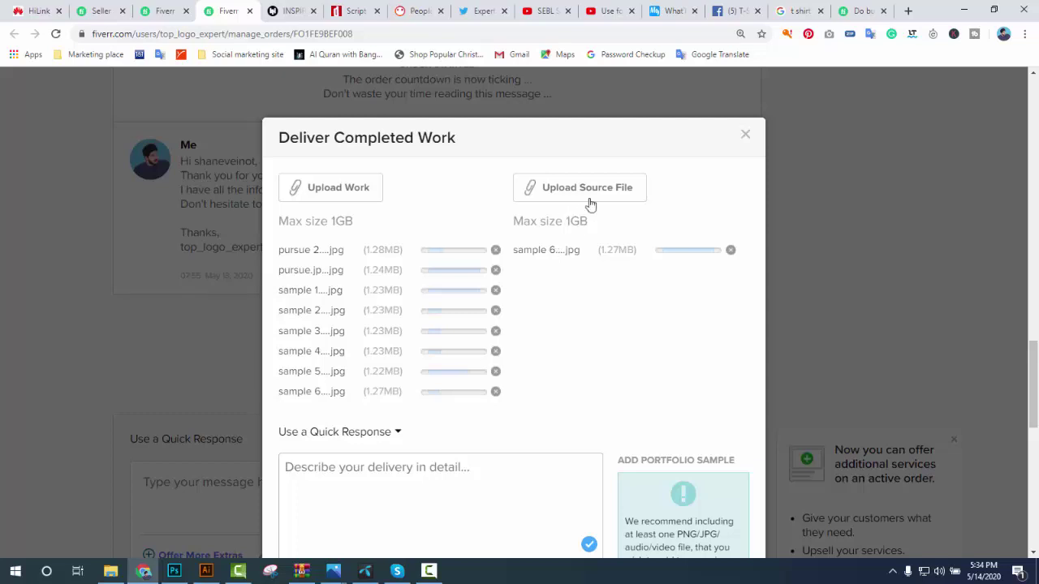
# Fill the delivery description with the 'Here is your delivery' quick response
pyautogui.scroll(-2, 478, 344)
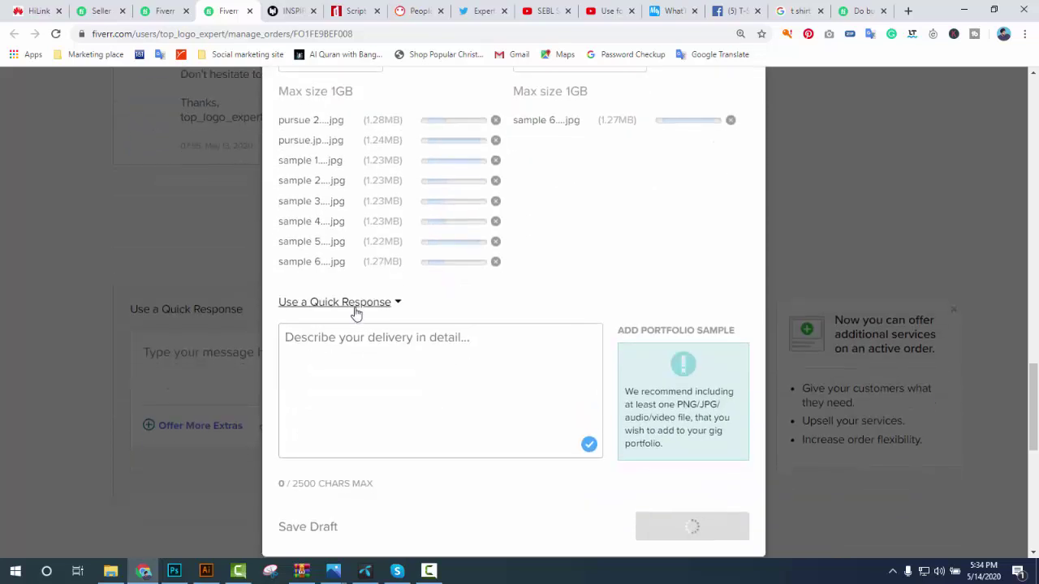
pyautogui.click(382, 305)
pyautogui.click(617, 418)
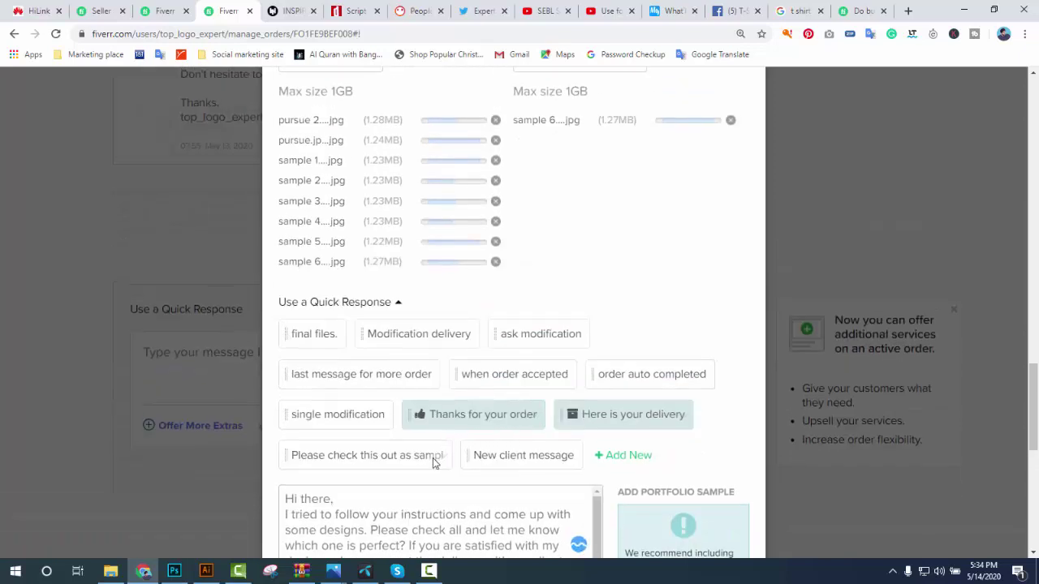
# Review the delivery form and submit the completed work to the buyer
pyautogui.scroll(-3, 394, 522)
pyautogui.scroll(-3, 433, 520)
pyautogui.scroll(3, 417, 438)
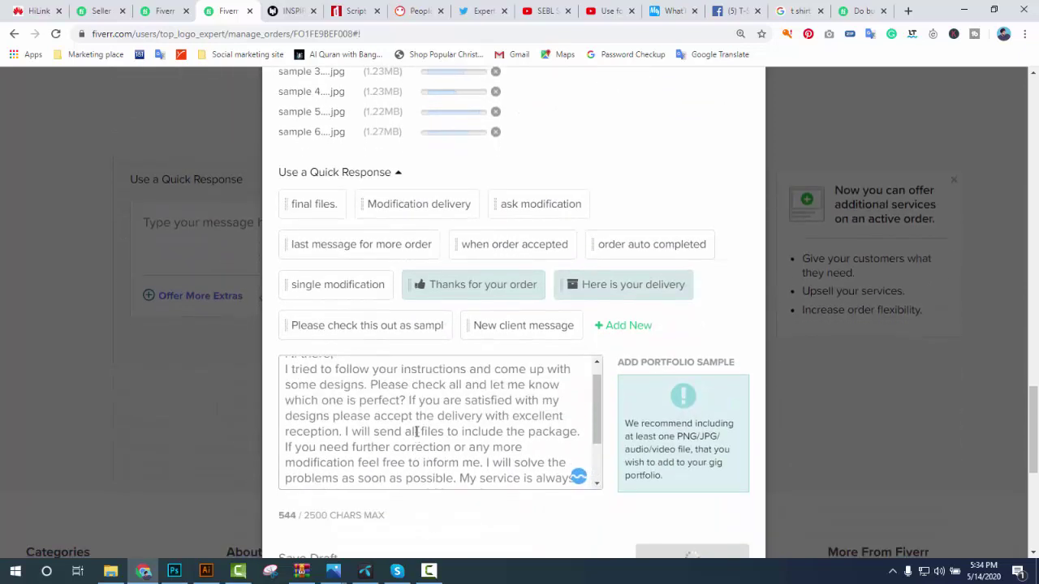
pyautogui.scroll(2, 416, 431)
pyautogui.scroll(-5, 418, 435)
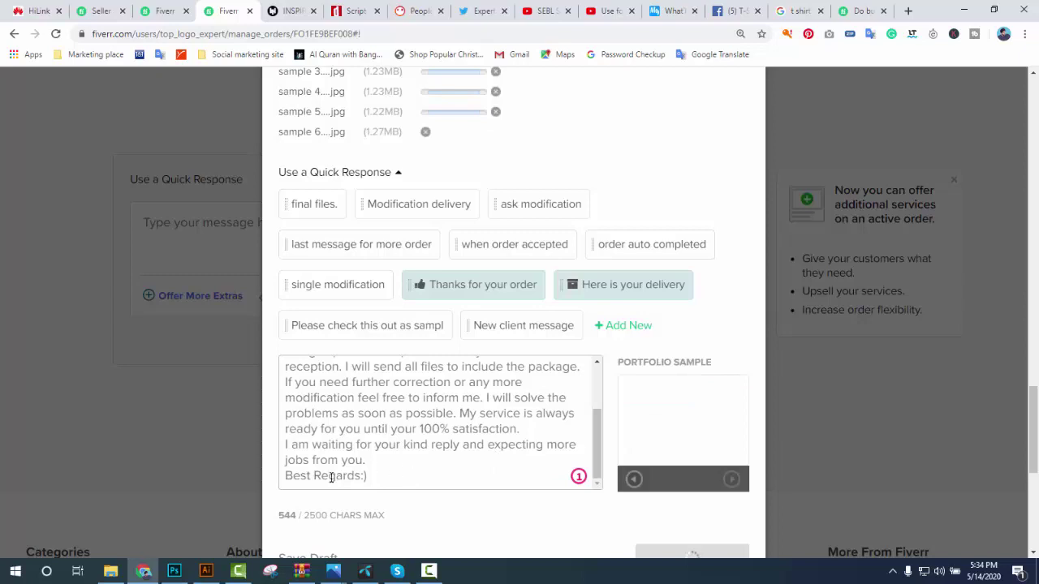
pyautogui.scroll(3, 476, 460)
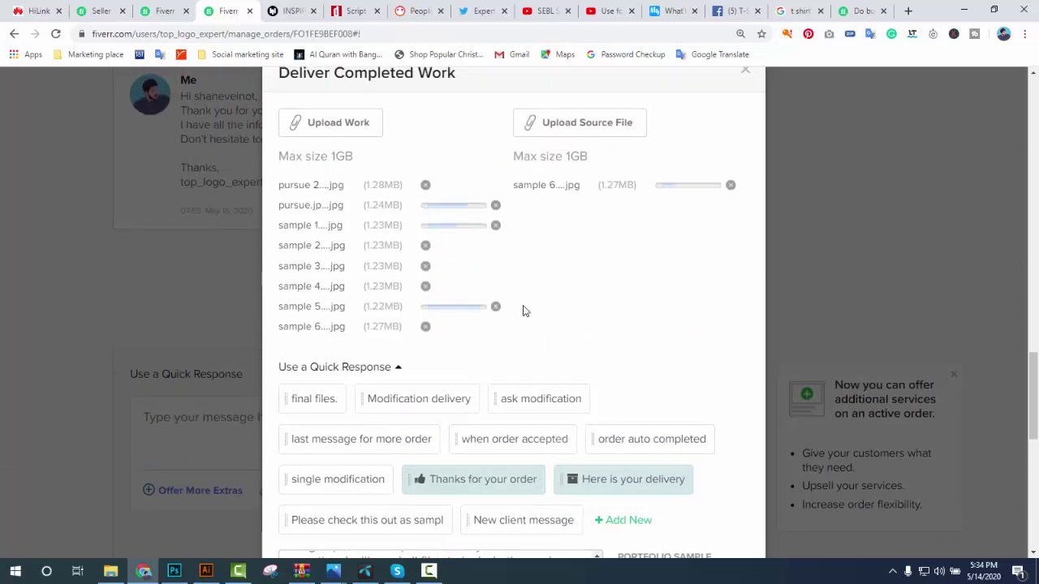
pyautogui.scroll(1, 522, 311)
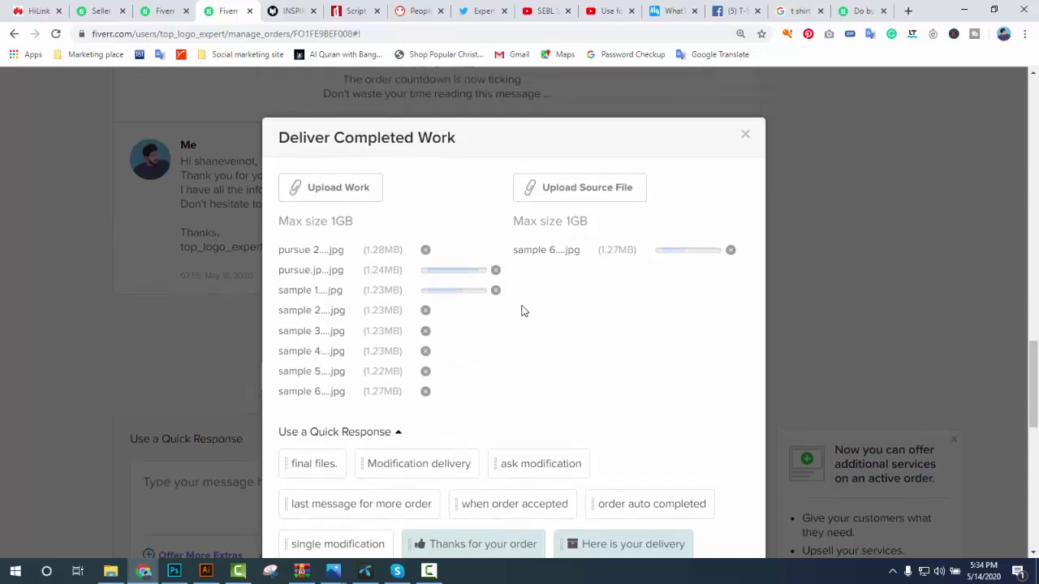
pyautogui.scroll(-1, 522, 311)
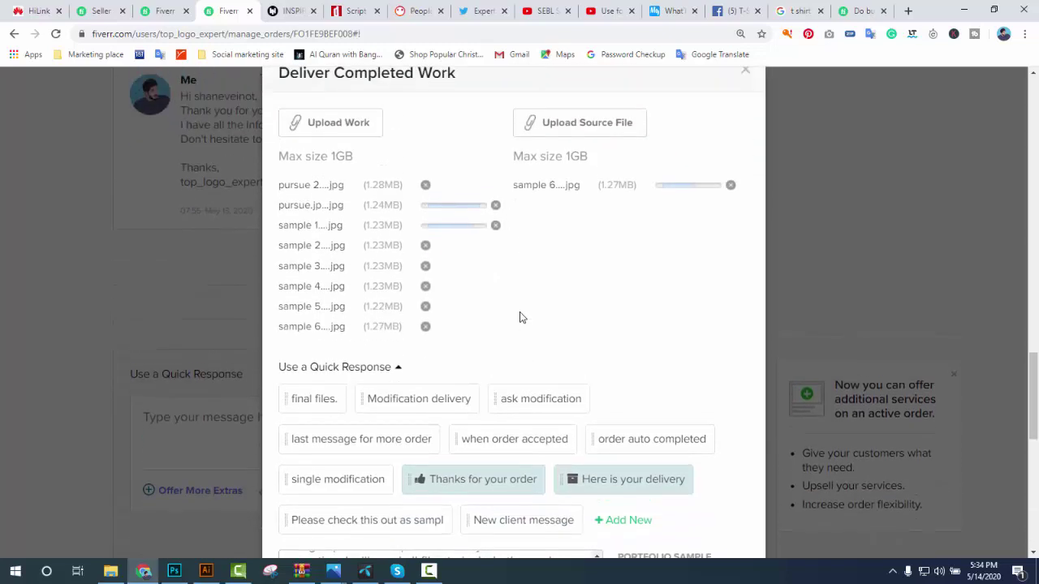
pyautogui.scroll(1, 522, 318)
pyautogui.scroll(-2, 522, 318)
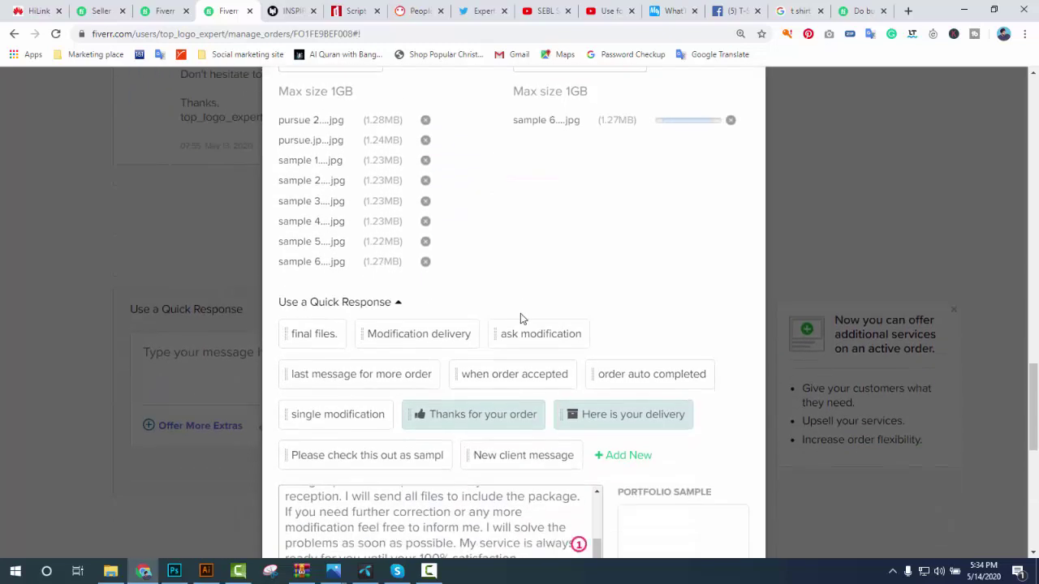
pyautogui.scroll(-2, 522, 318)
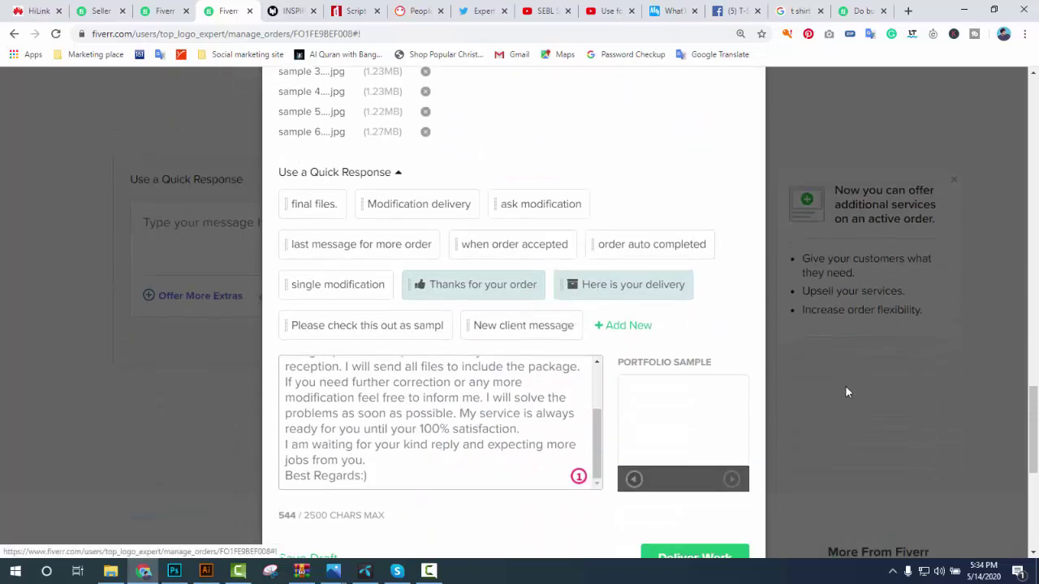
pyautogui.scroll(-3, 845, 394)
pyautogui.scroll(5, 687, 412)
pyautogui.scroll(2, 687, 412)
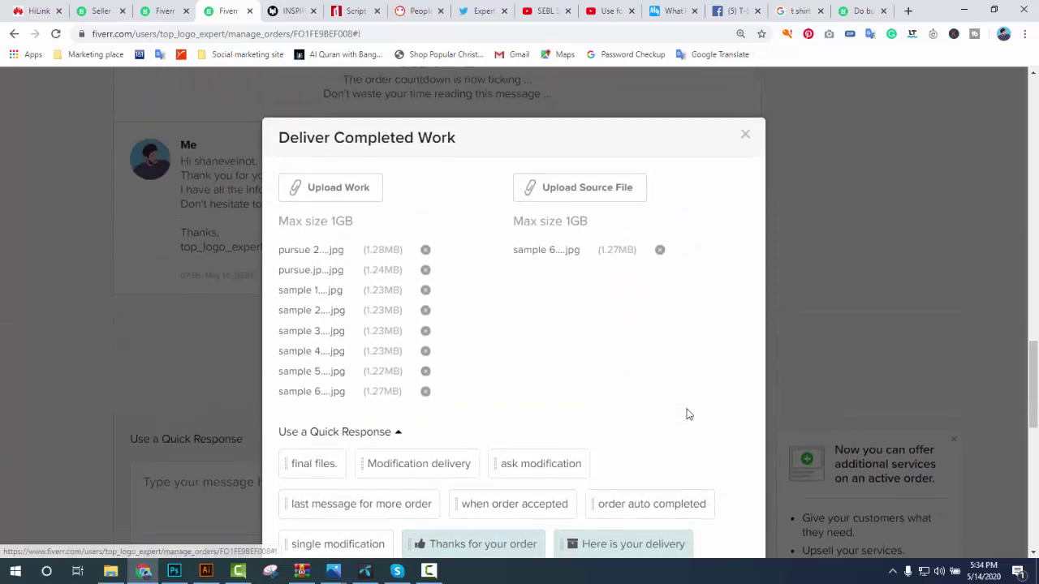
pyautogui.scroll(-5, 687, 412)
pyautogui.scroll(-2, 688, 417)
pyautogui.click(676, 361)
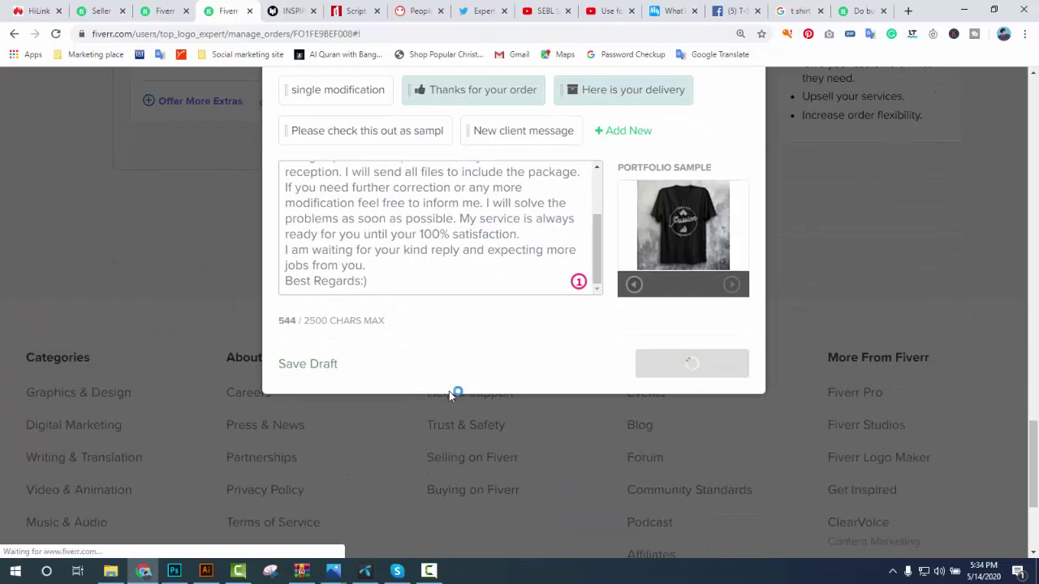
pyautogui.click(238, 571)
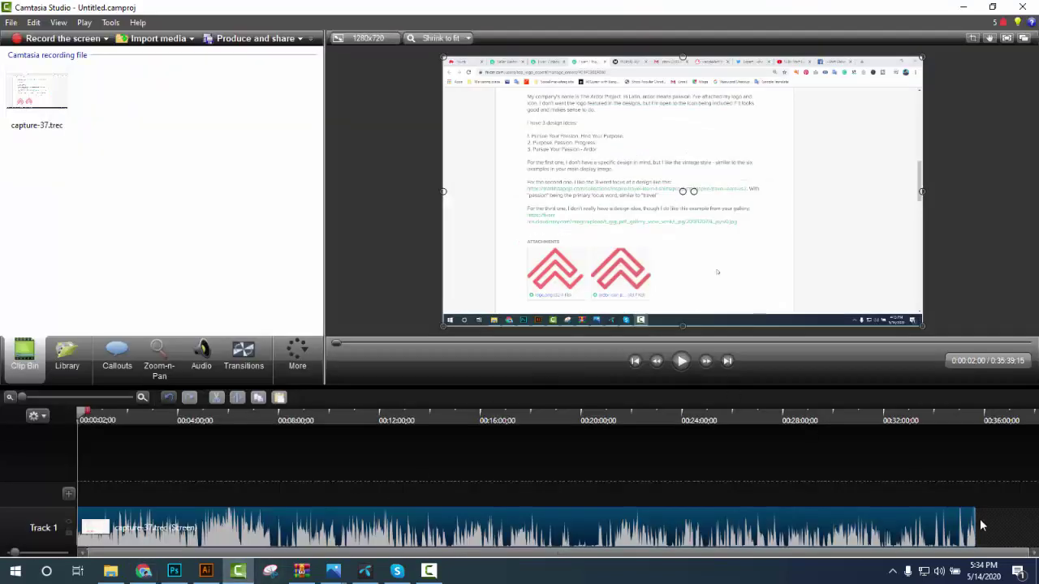